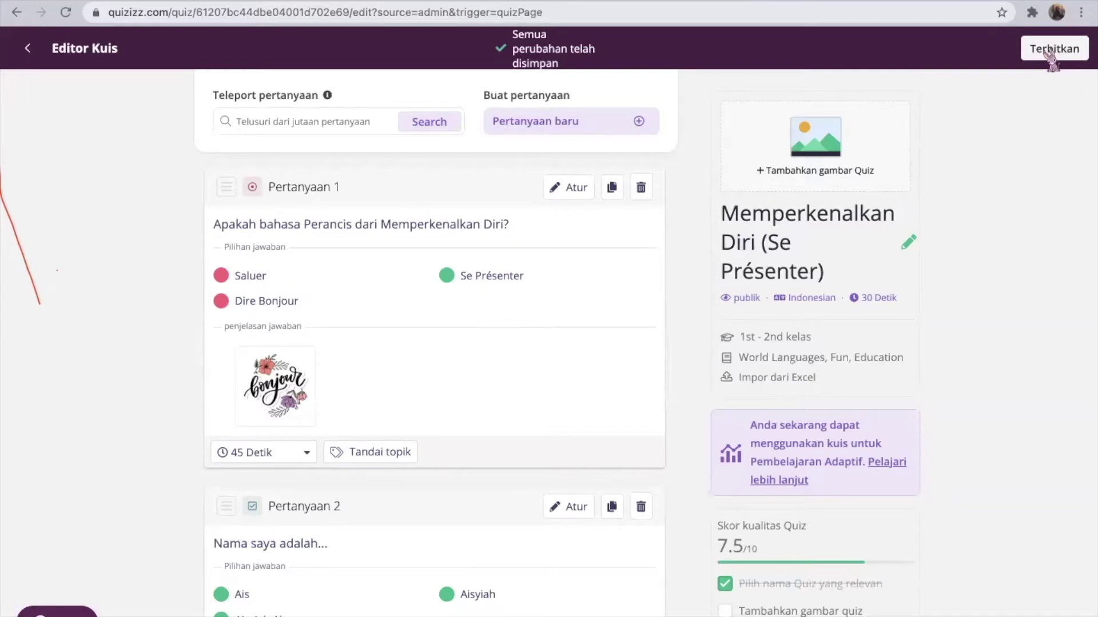
# Step: Publish the quiz and copy its sharing link, then close the invitation dialog
pyautogui.click(1050, 52)
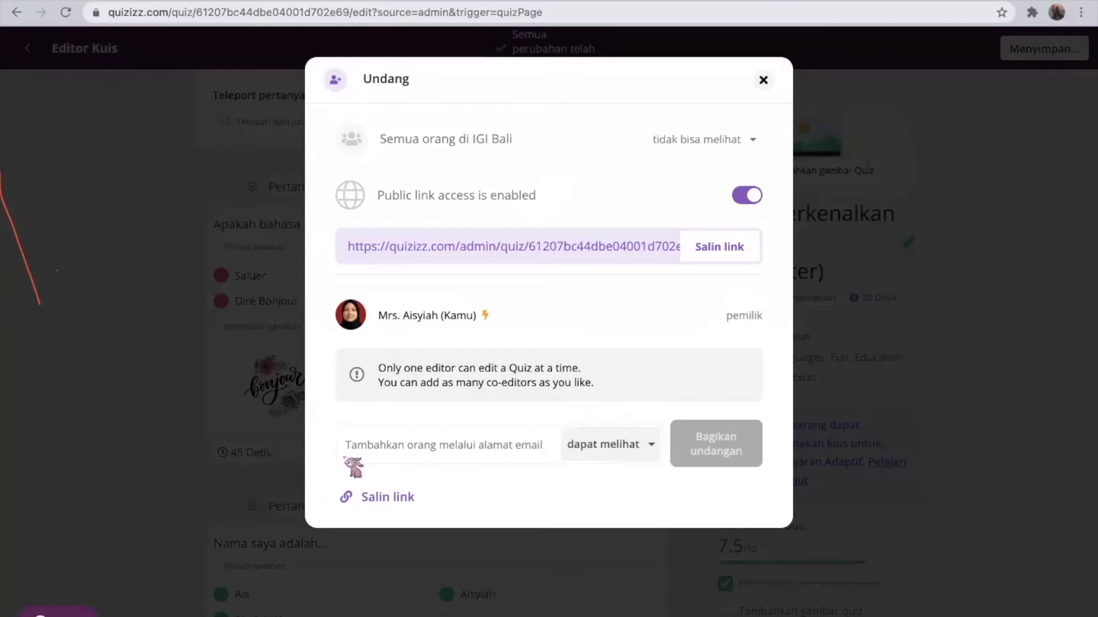
pyautogui.click(367, 499)
pyautogui.click(763, 79)
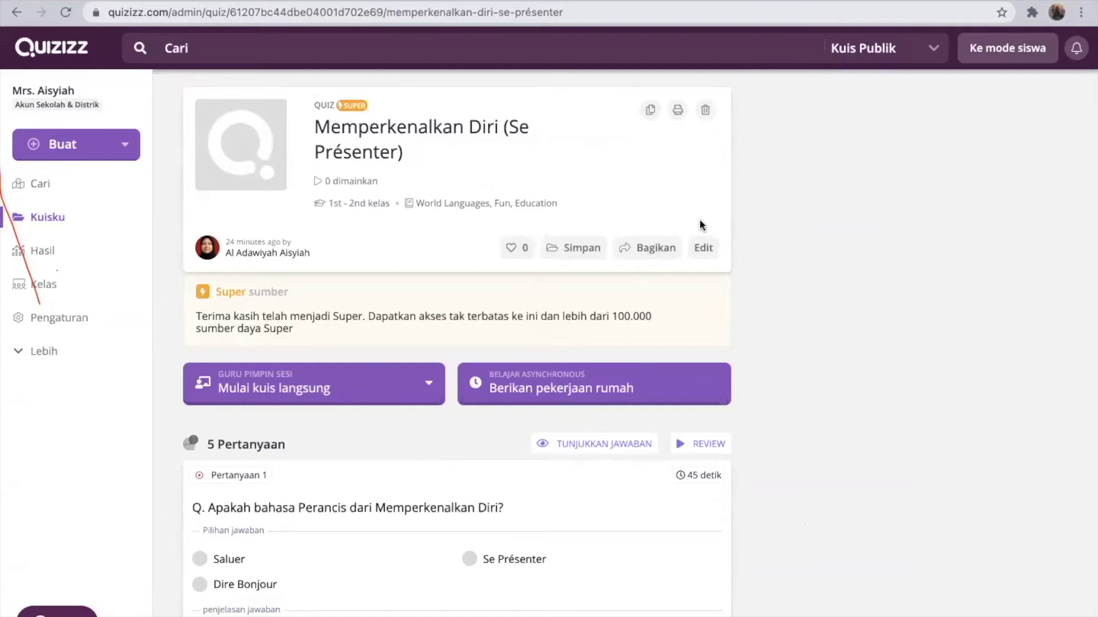
# Step: Reopen the quiz "Memperkenalkan Diri (Se Présenter)" for editing
pyautogui.scroll(1, 802, 190)
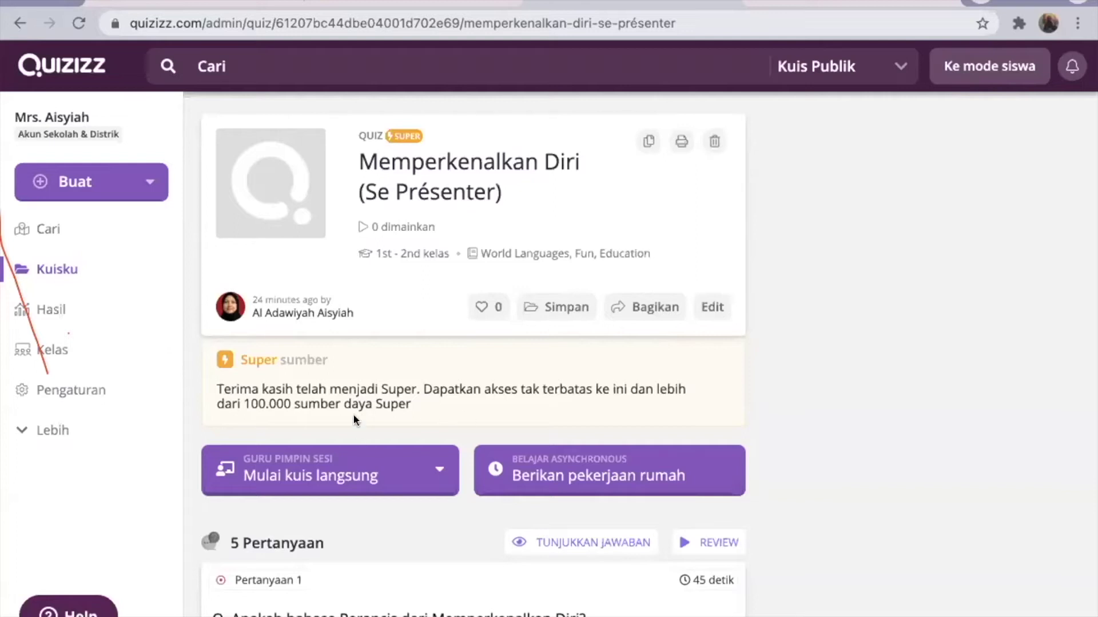
pyautogui.scroll(-3, 430, 372)
pyautogui.scroll(3, 430, 374)
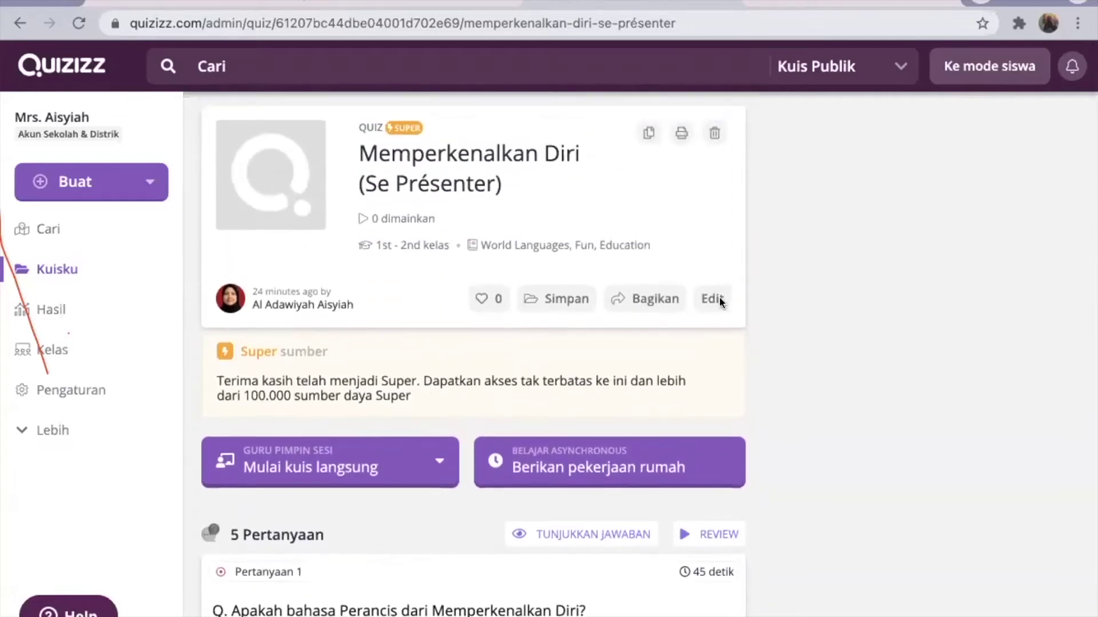
pyautogui.click(711, 298)
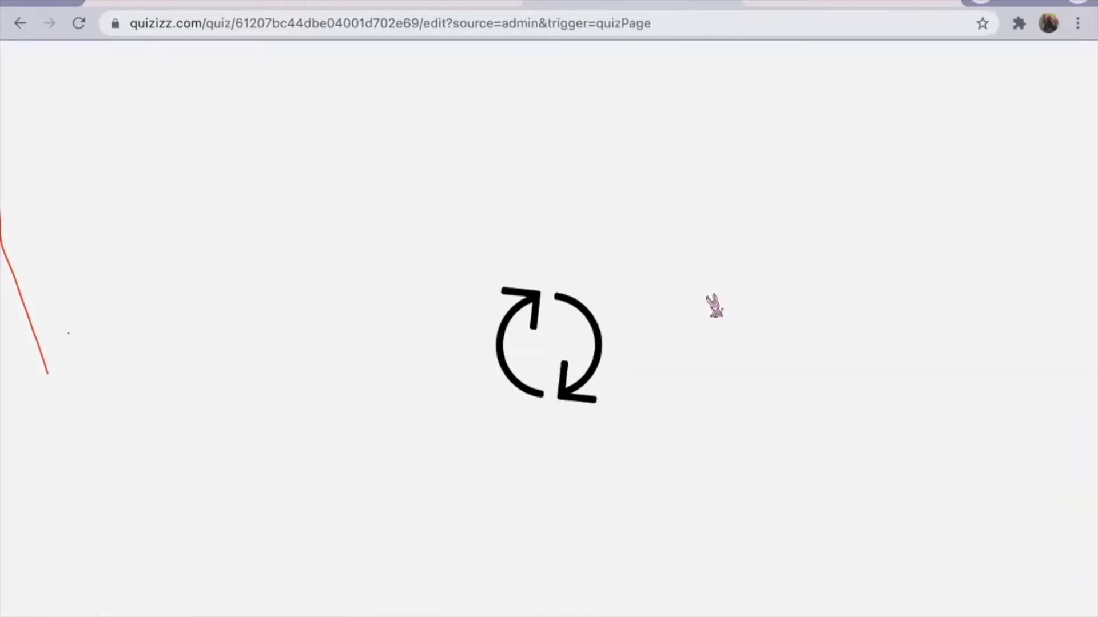
# Step: Reorder the questions so that "Bagaimana saran Anda mengenai ..." comes first, and finish the sorting
pyautogui.scroll(-3, 391, 451)
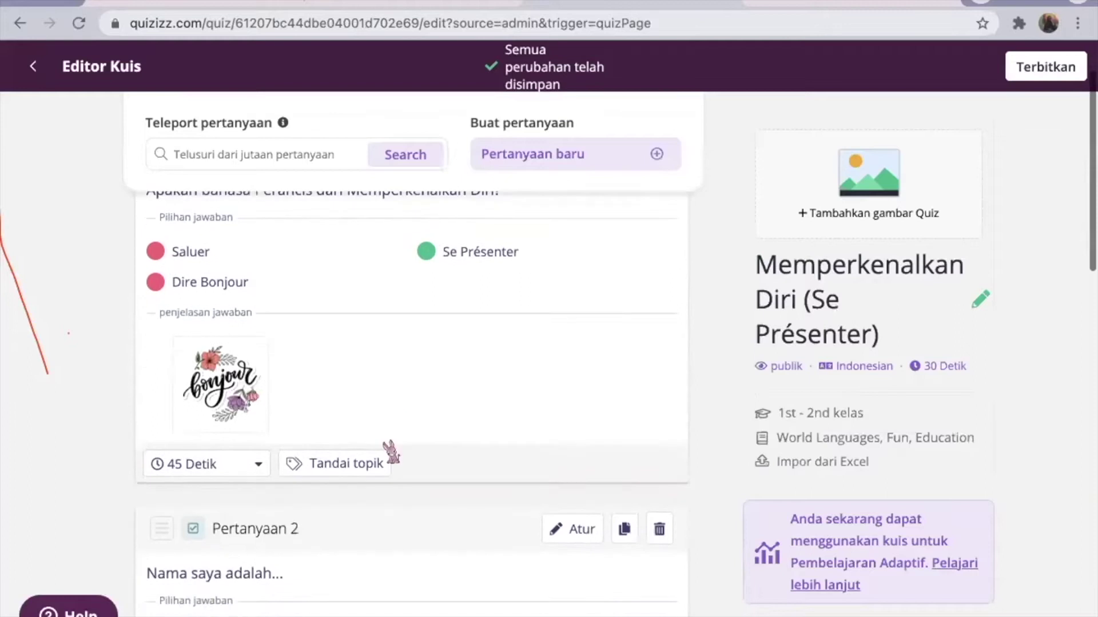
pyautogui.scroll(-15, 391, 452)
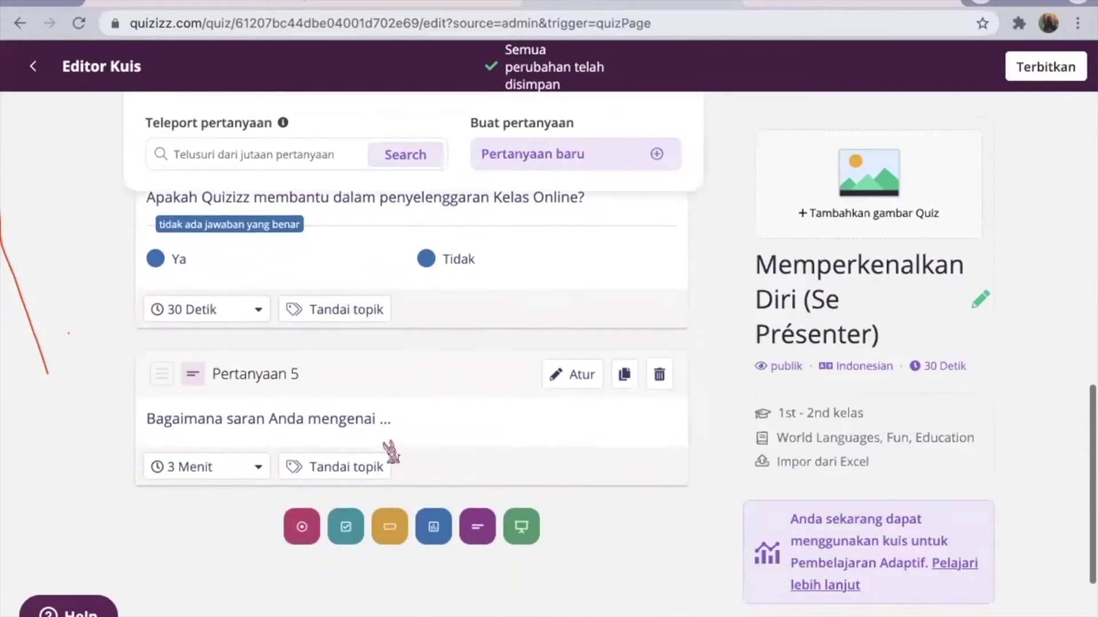
pyautogui.scroll(-3, 391, 451)
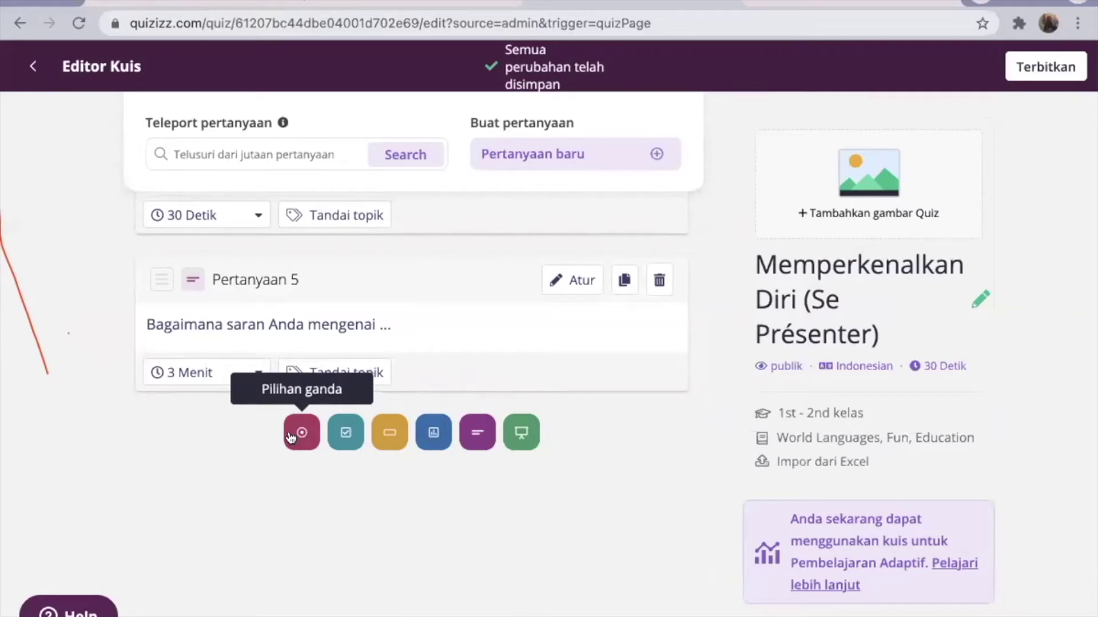
pyautogui.scroll(3, 290, 437)
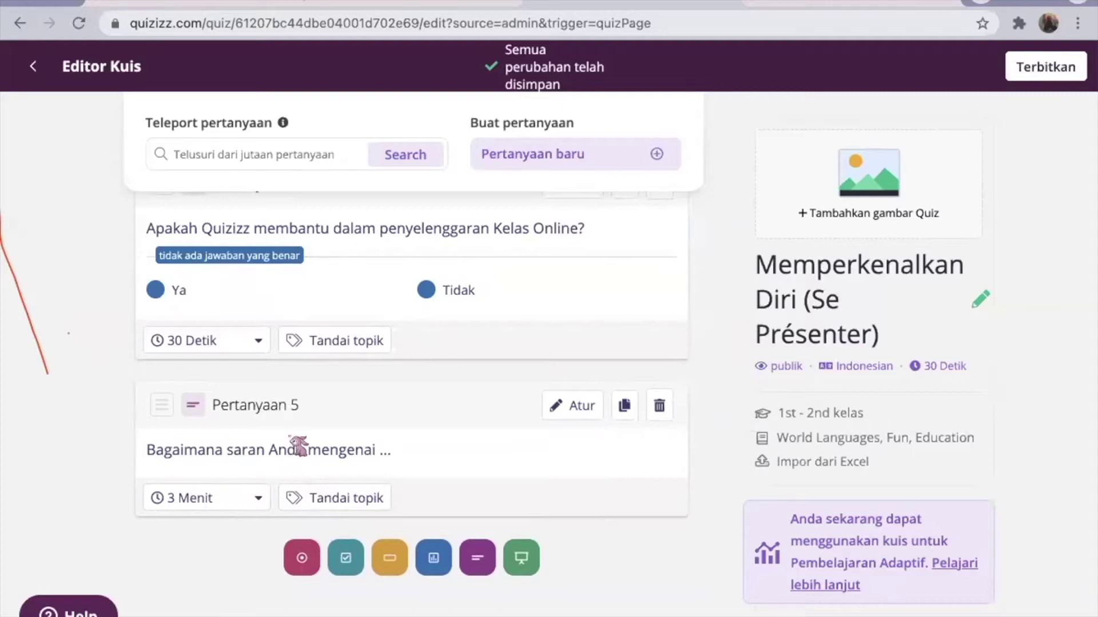
pyautogui.click(163, 407)
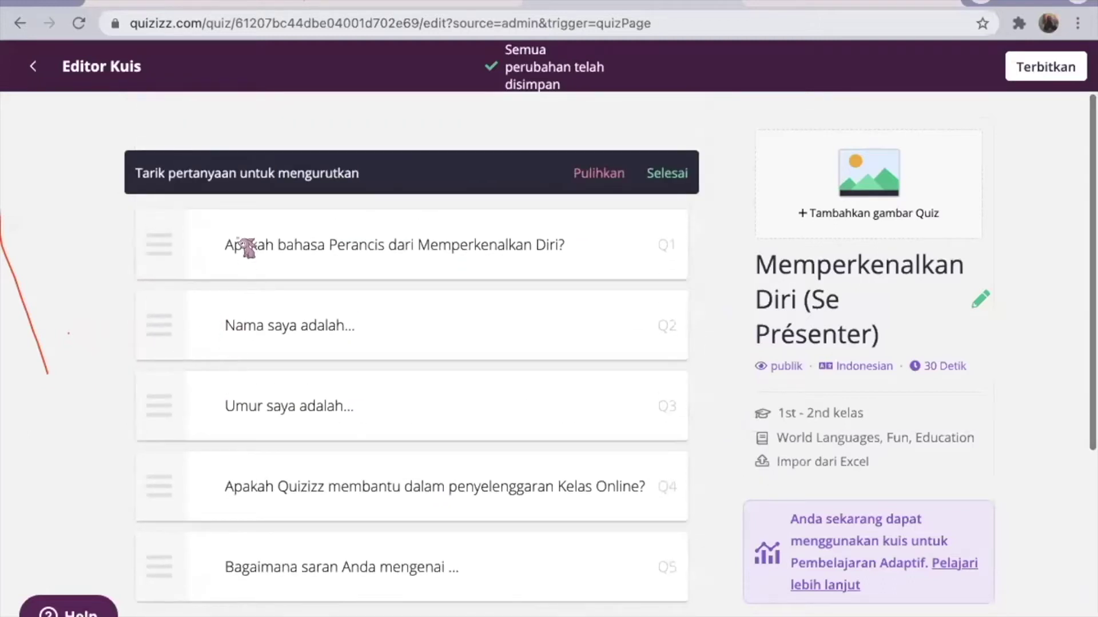
pyautogui.moveTo(177, 568); pyautogui.dragTo(152, 225)
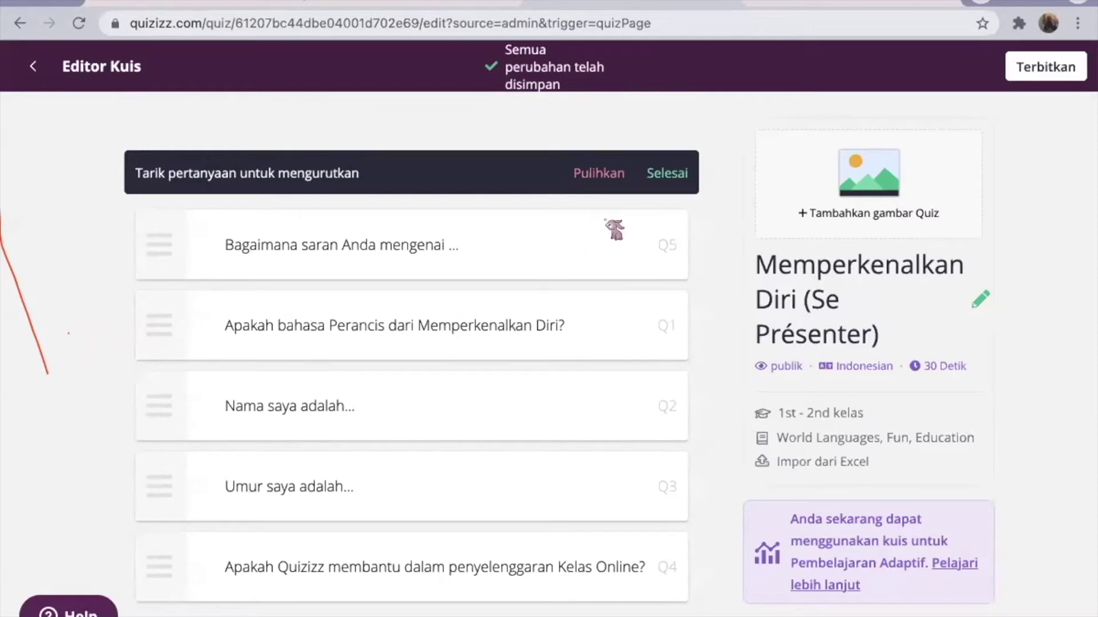
pyautogui.click(657, 178)
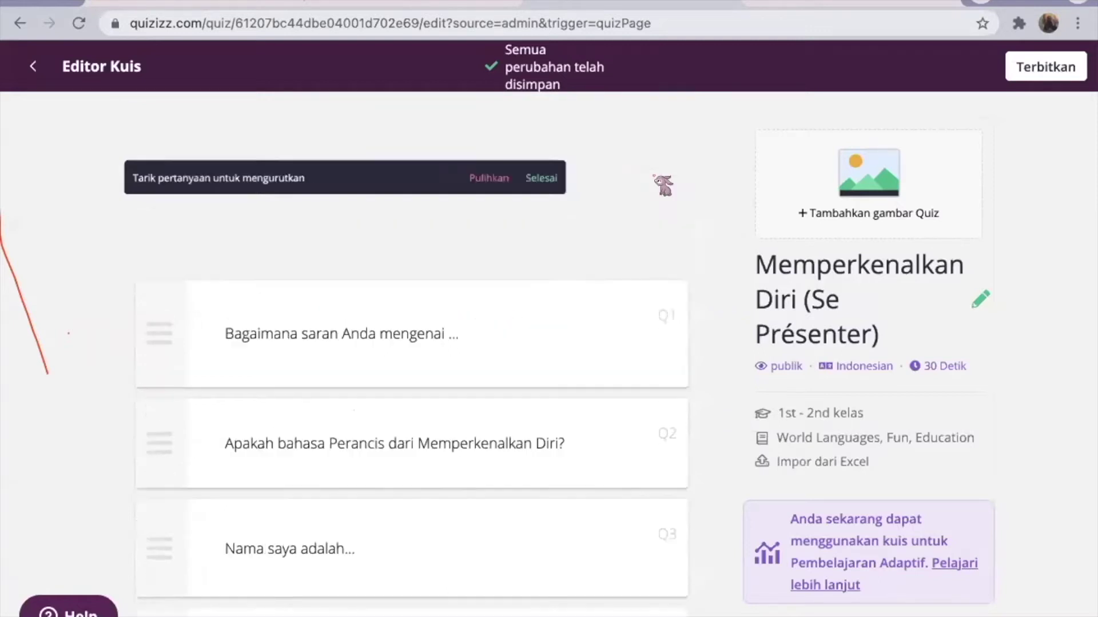
# Step: Check the new question order, publish the edited quiz and look over its questions on the quiz page
pyautogui.scroll(-5, 536, 441)
pyautogui.scroll(-10, 537, 442)
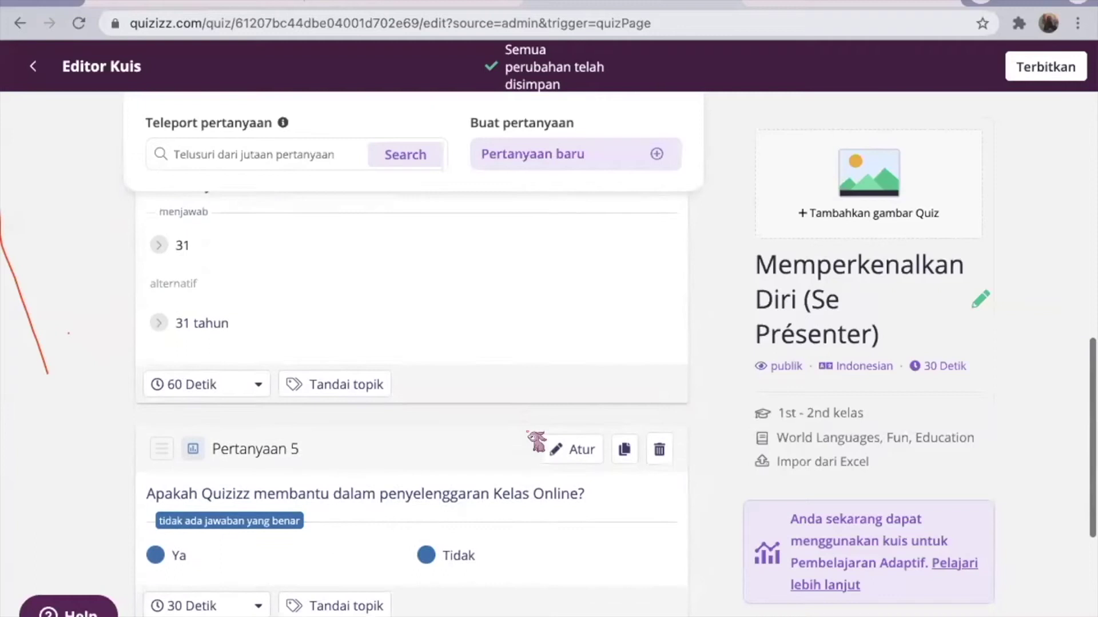
pyautogui.scroll(2, 532, 452)
pyautogui.scroll(12, 525, 463)
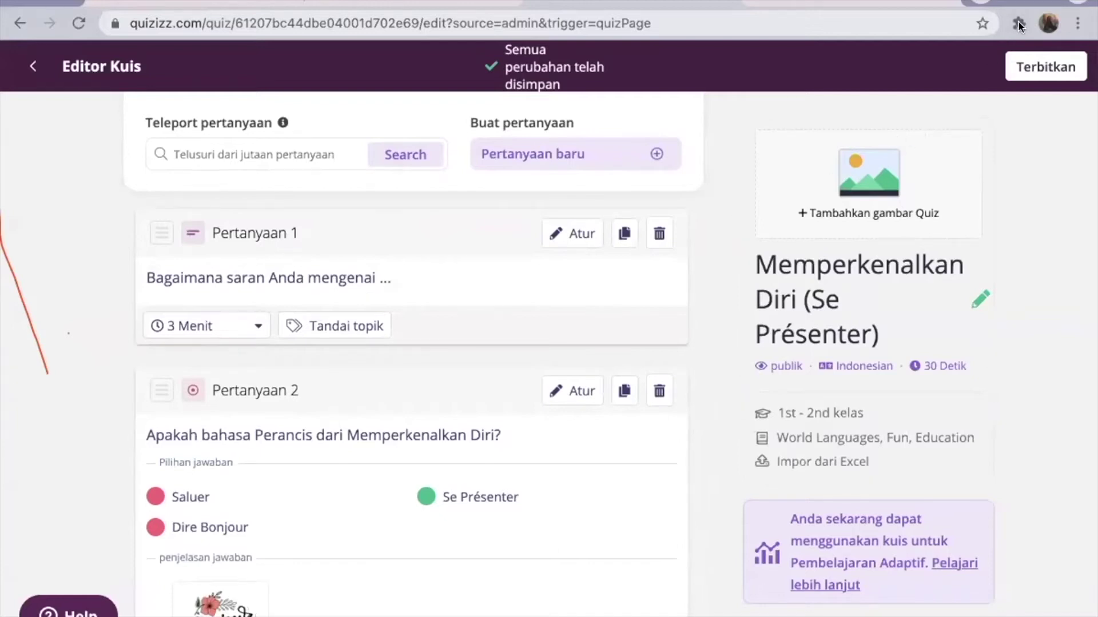
pyautogui.click(1021, 68)
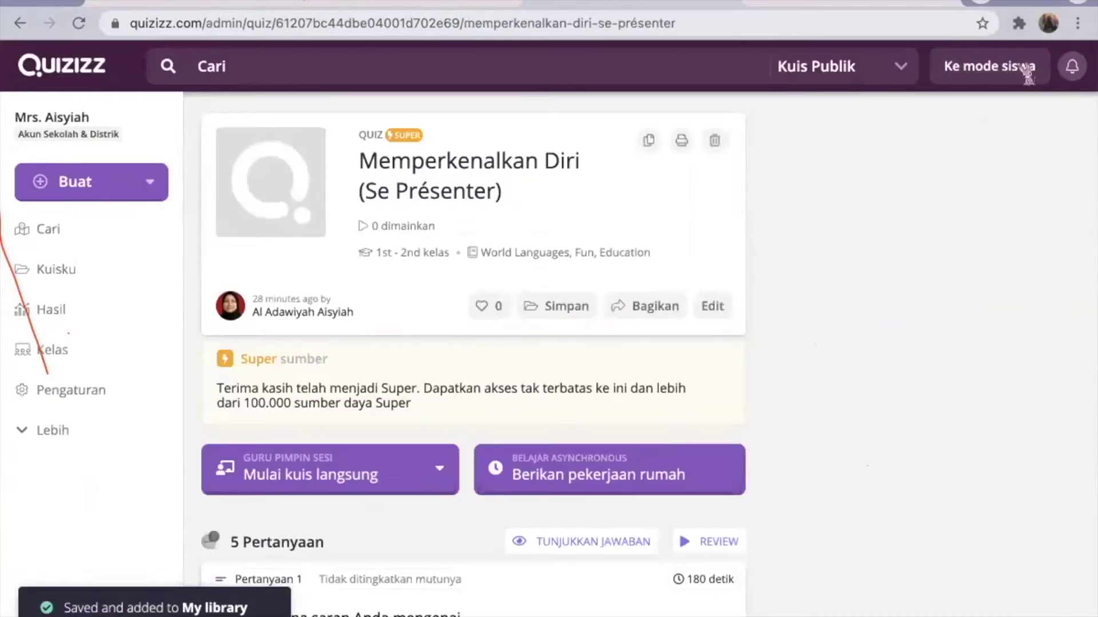
pyautogui.scroll(-3, 646, 474)
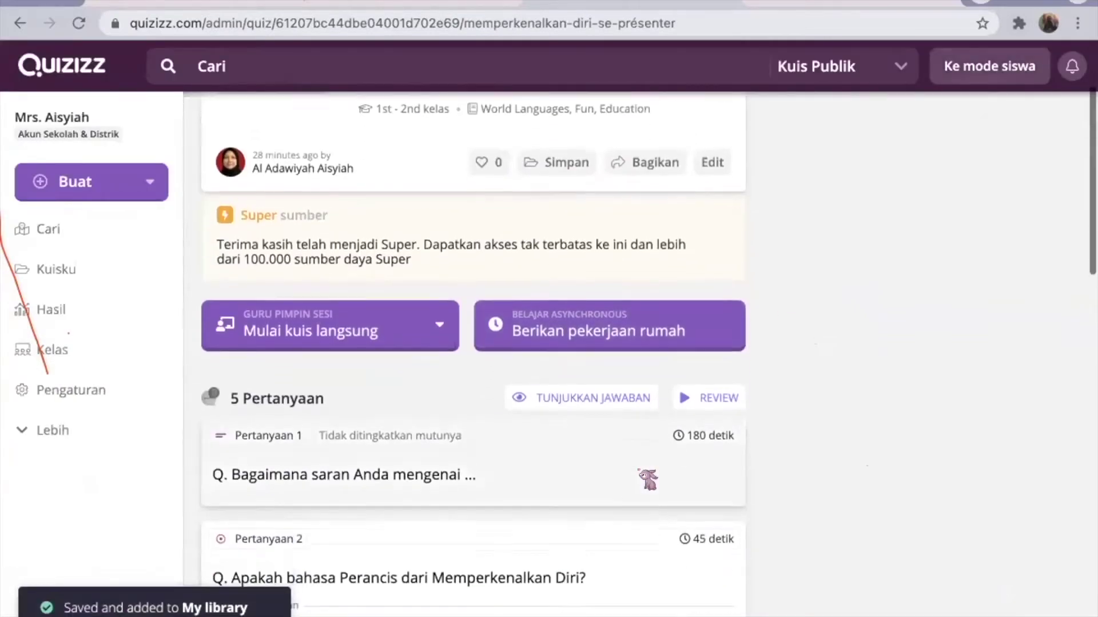
pyautogui.scroll(-3, 648, 479)
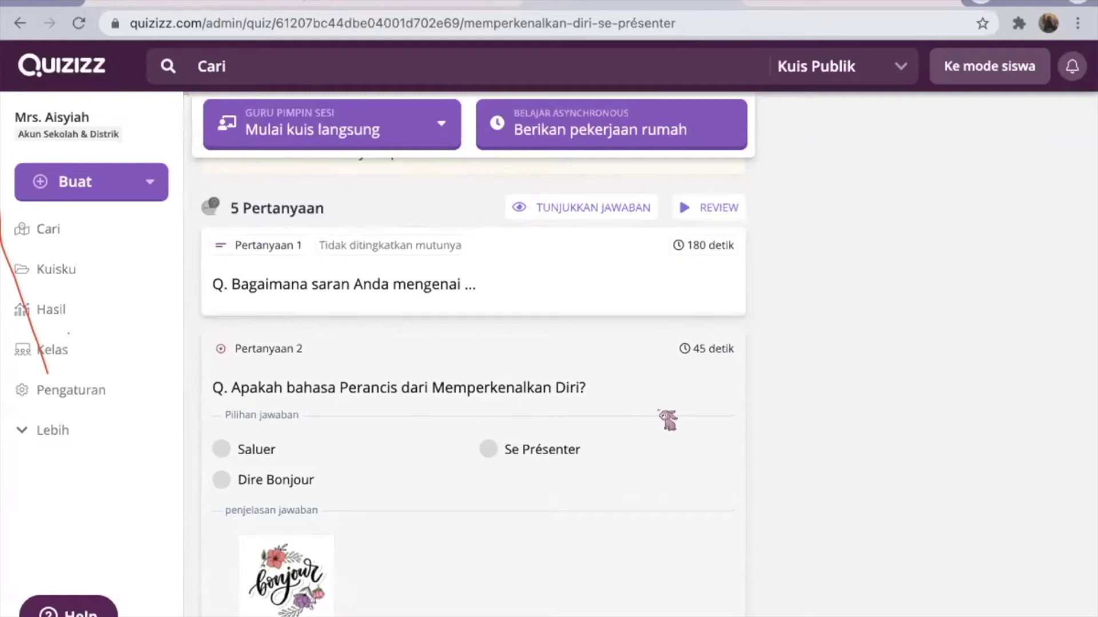
# Step: View the quiz's sharing options and close the invitation dialog without changes
pyautogui.scroll(6, 663, 420)
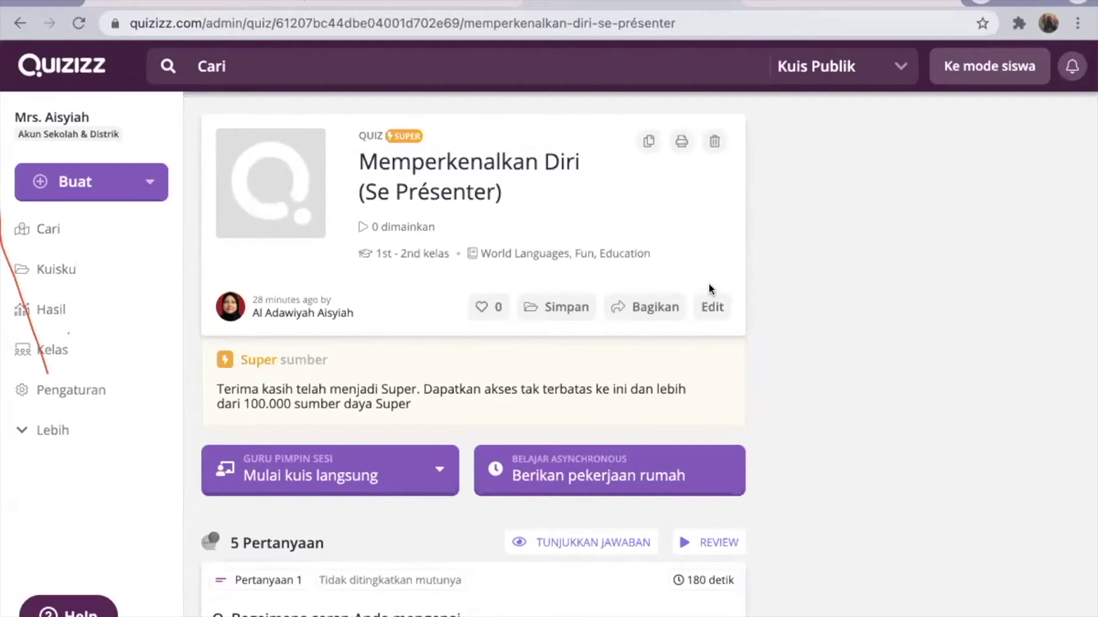
pyautogui.click(648, 312)
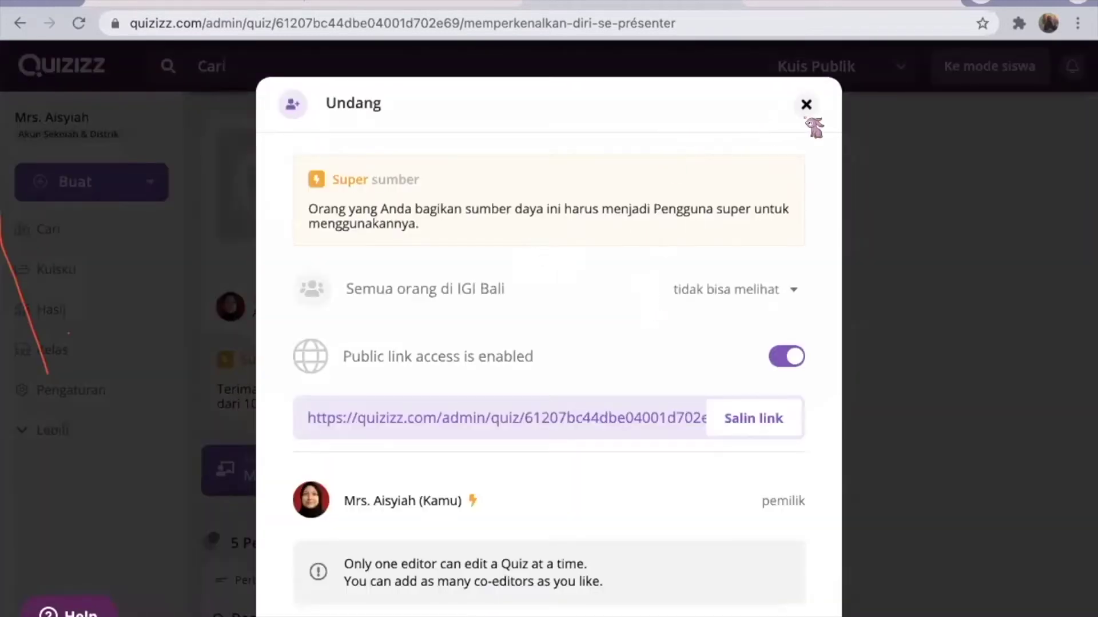
pyautogui.click(806, 105)
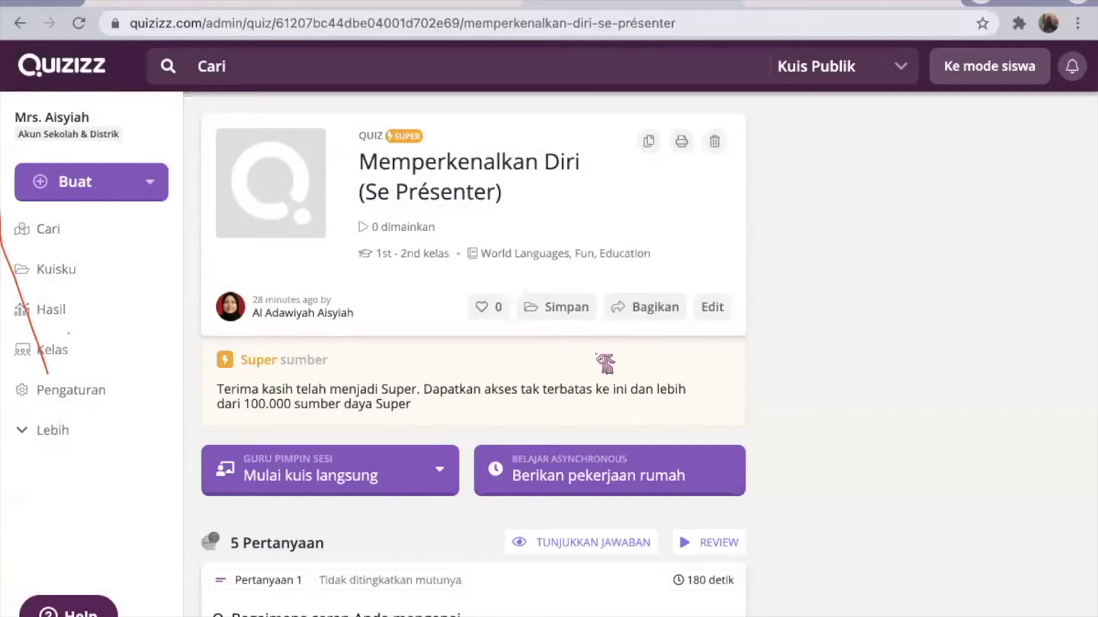
# Step: Examine the printable version of the quiz and its layout options, then return to the quiz page
pyautogui.click(681, 142)
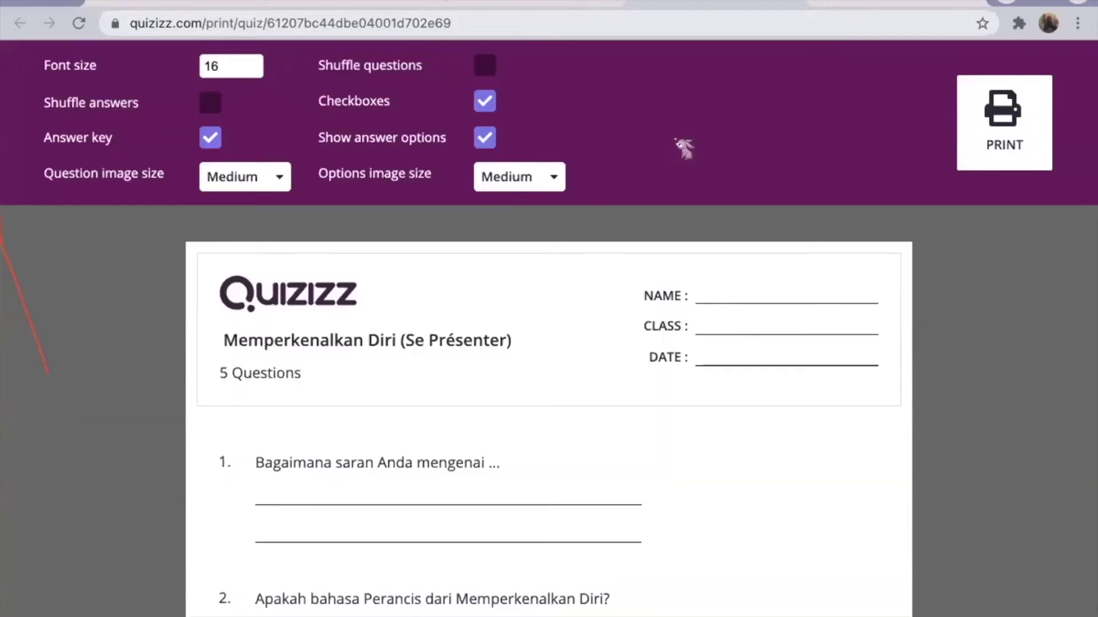
pyautogui.scroll(-3, 683, 147)
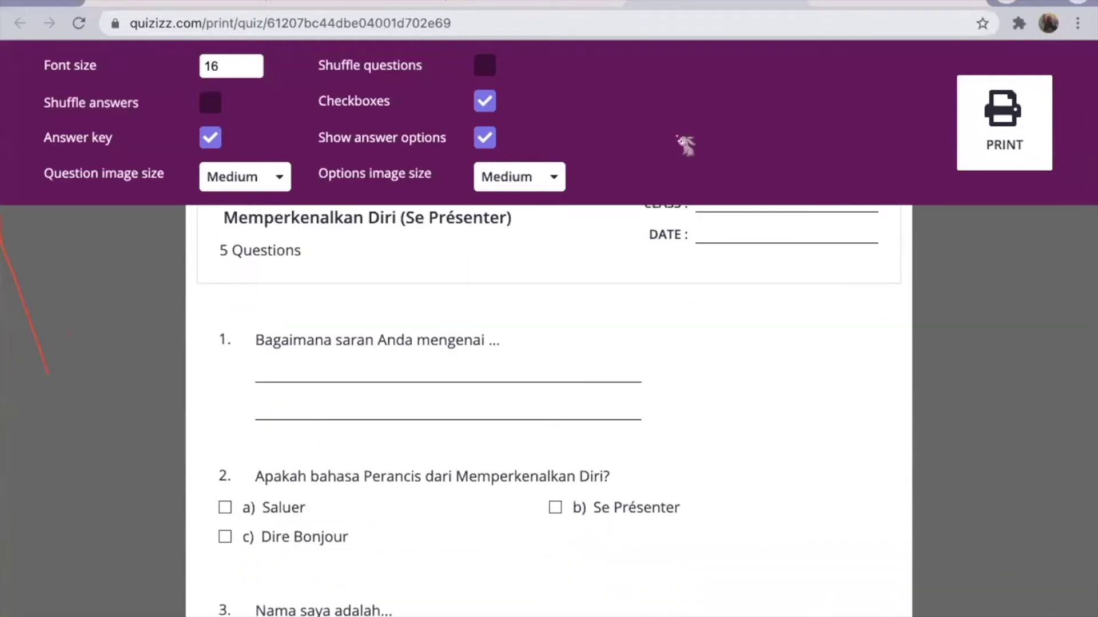
pyautogui.scroll(-1, 631, 277)
pyautogui.scroll(-2, 631, 277)
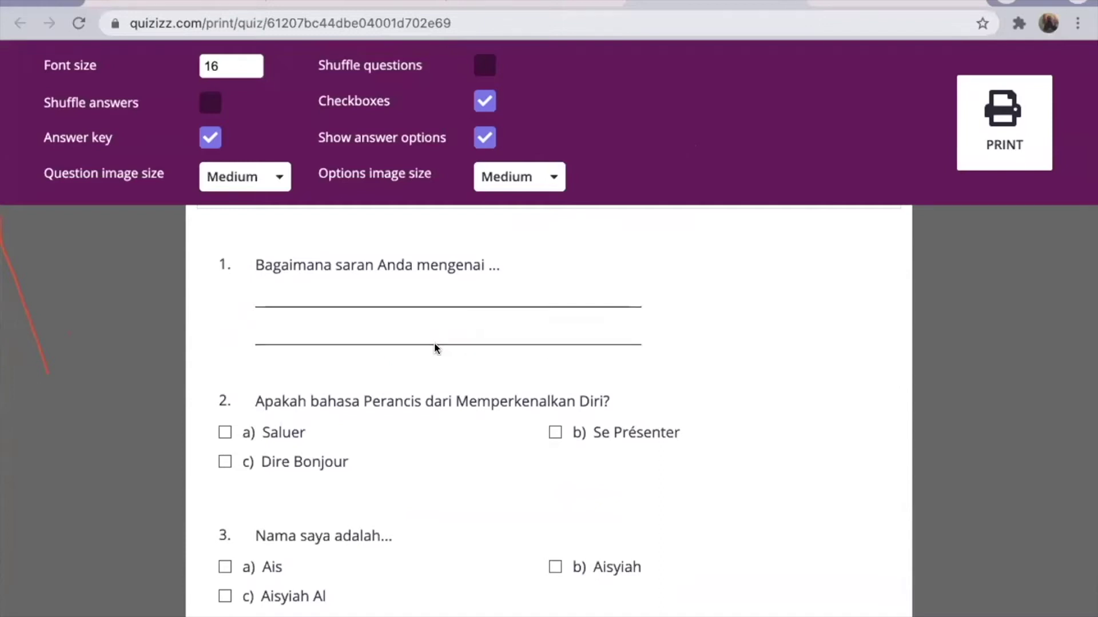
pyautogui.scroll(3, 434, 341)
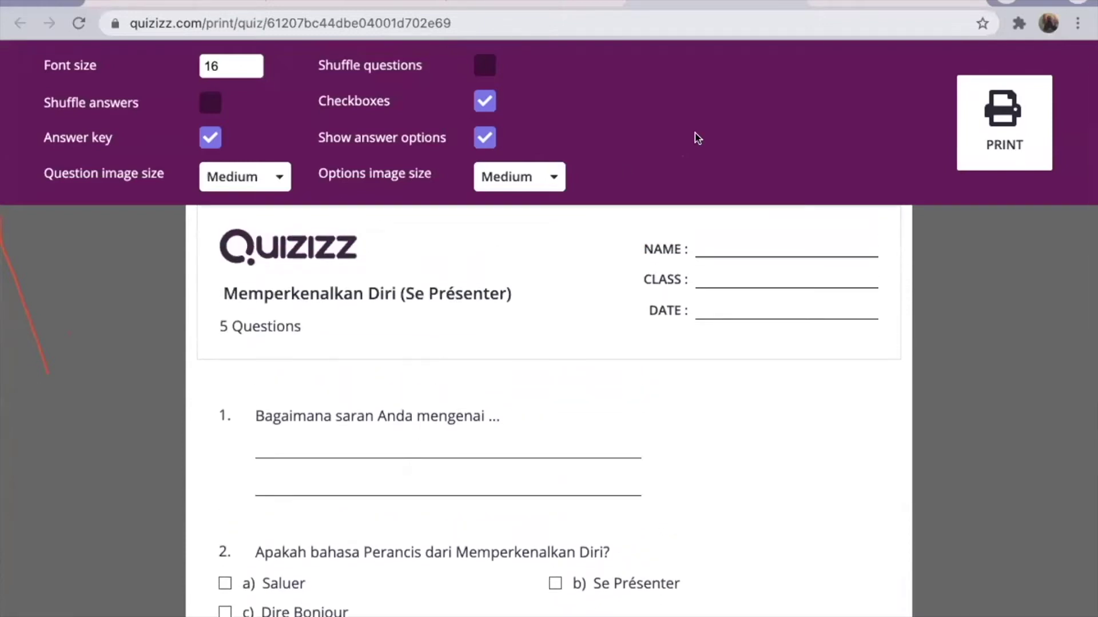
pyautogui.click(773, 2)
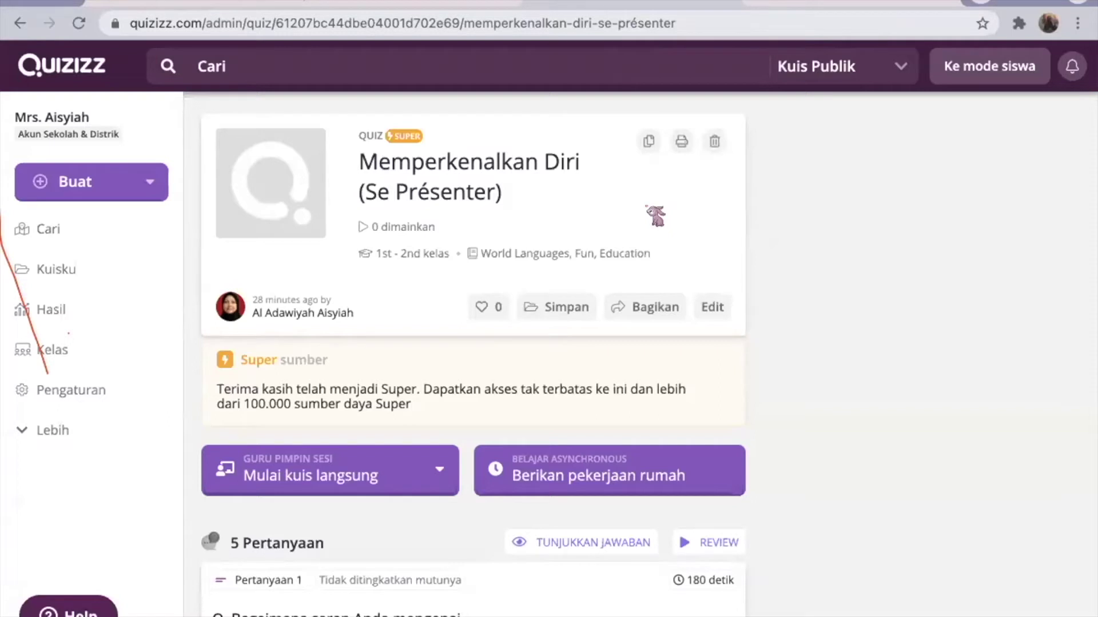
# Step: Open the quiz's printable version again and check its print preview, cancelling without saving a PDF
pyautogui.click(681, 140)
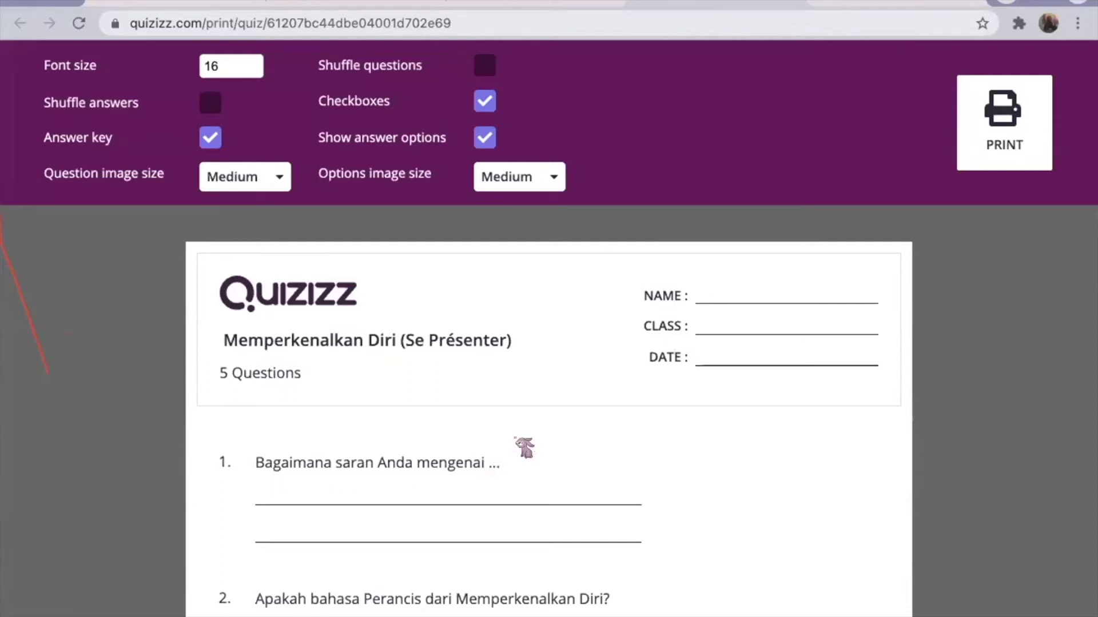
pyautogui.scroll(-9, 839, 465)
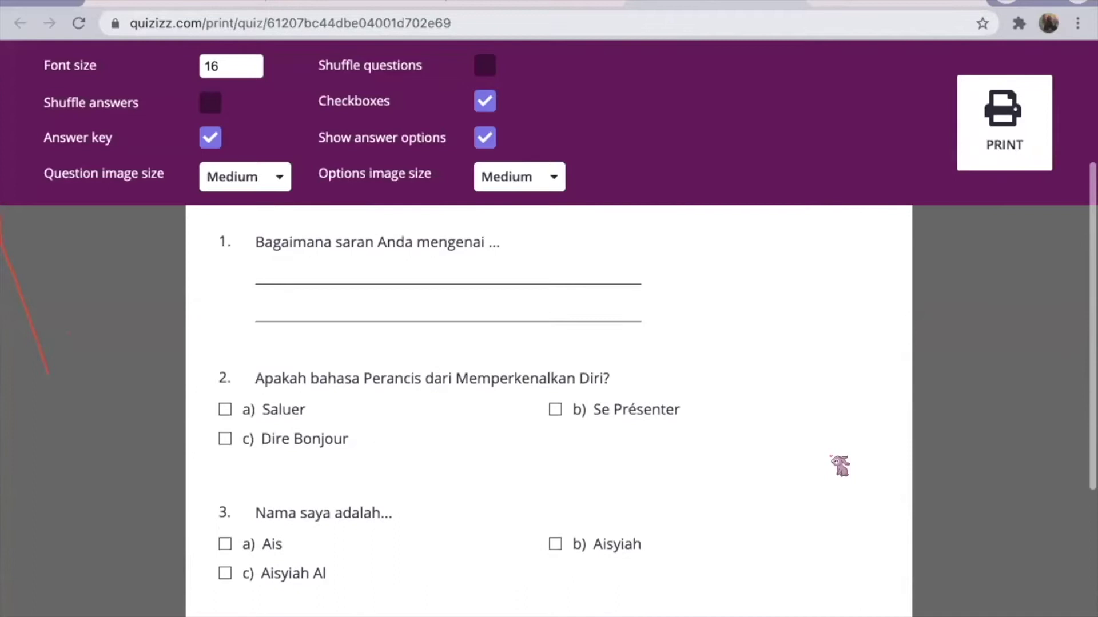
pyautogui.scroll(3, 839, 466)
pyautogui.scroll(5, 840, 466)
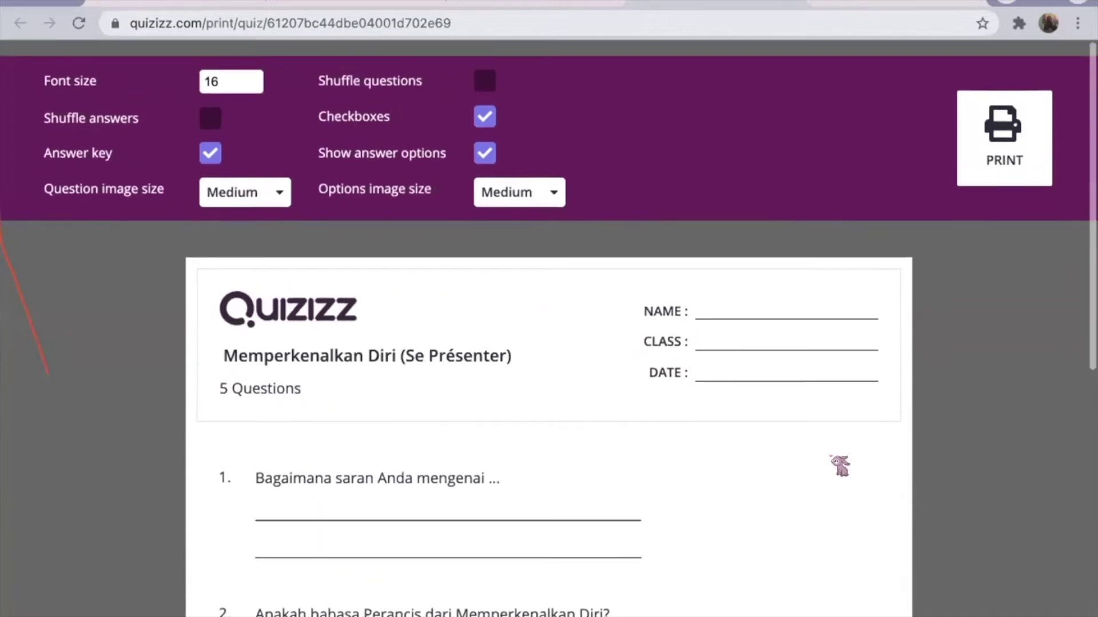
pyautogui.click(972, 129)
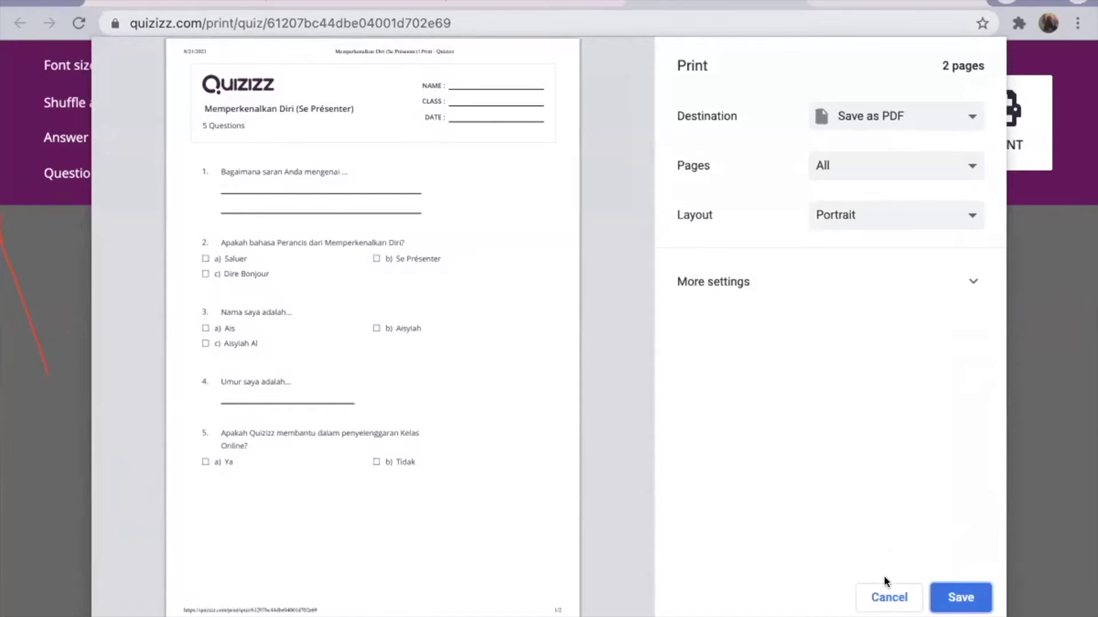
pyautogui.click(883, 598)
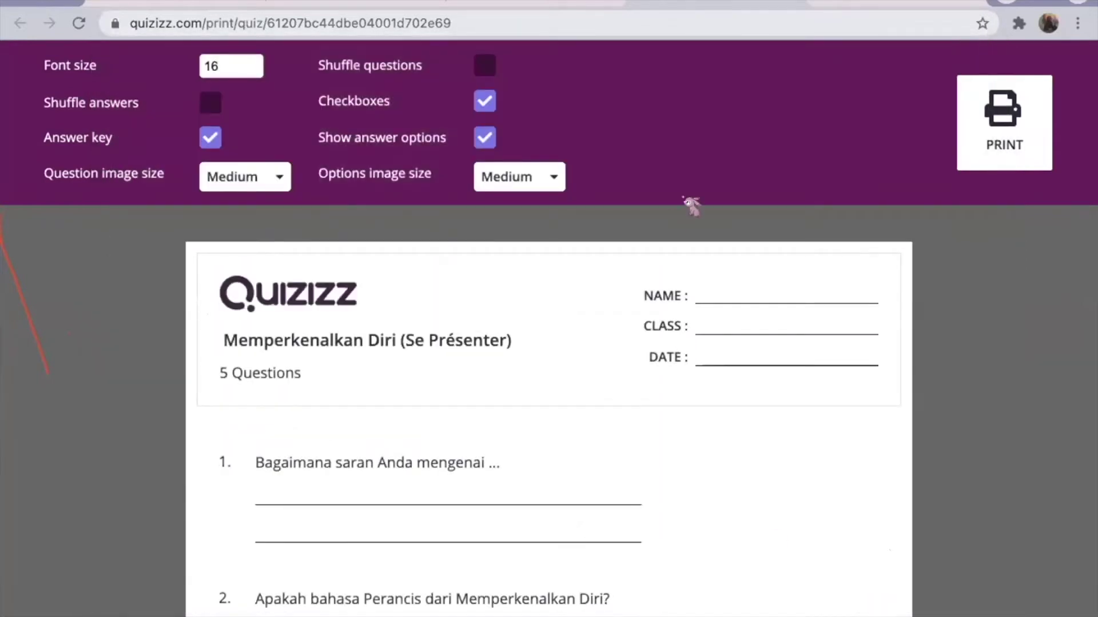
# Step: Turn on answer shuffling and turn off the answer key for the printable quiz
pyautogui.scroll(-2, 576, 361)
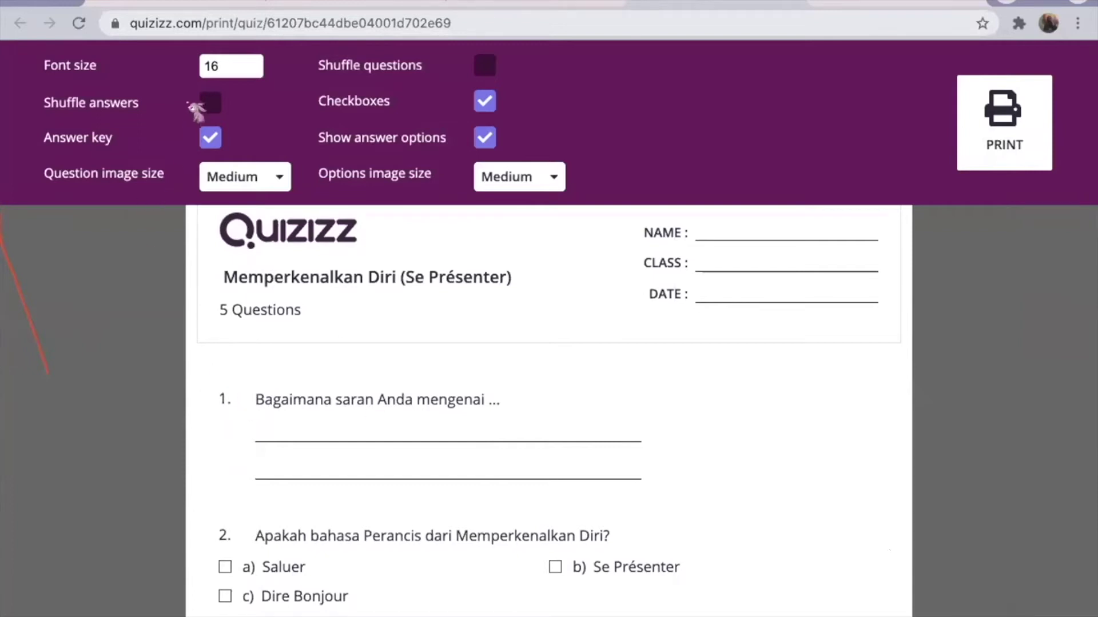
pyautogui.click(206, 102)
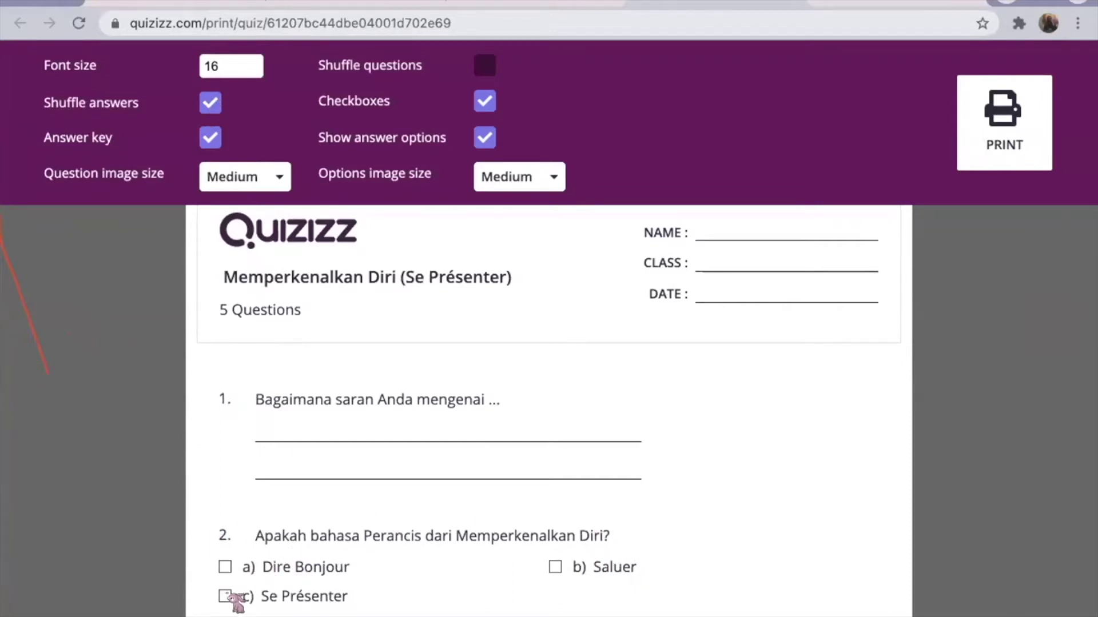
pyautogui.click(210, 102)
pyautogui.click(205, 103)
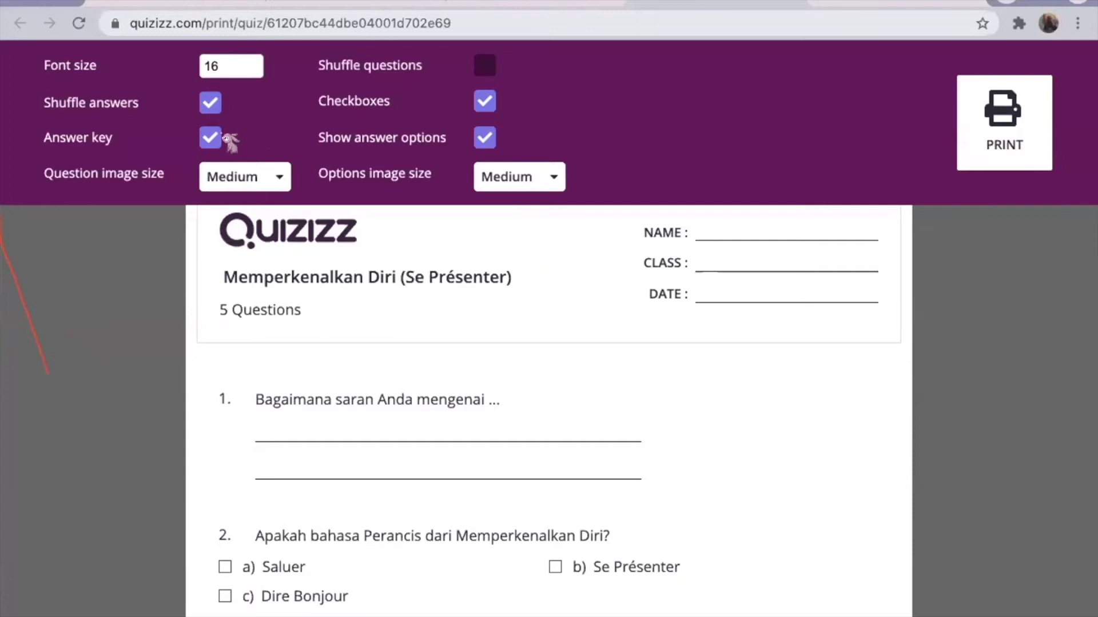
pyautogui.click(209, 139)
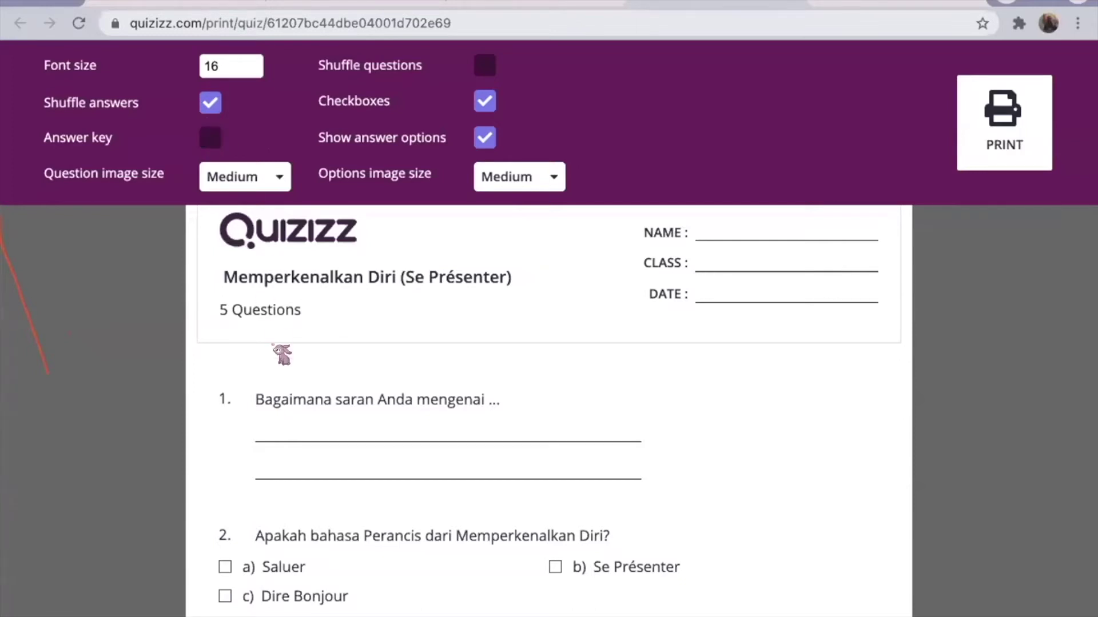
pyautogui.scroll(-7, 281, 352)
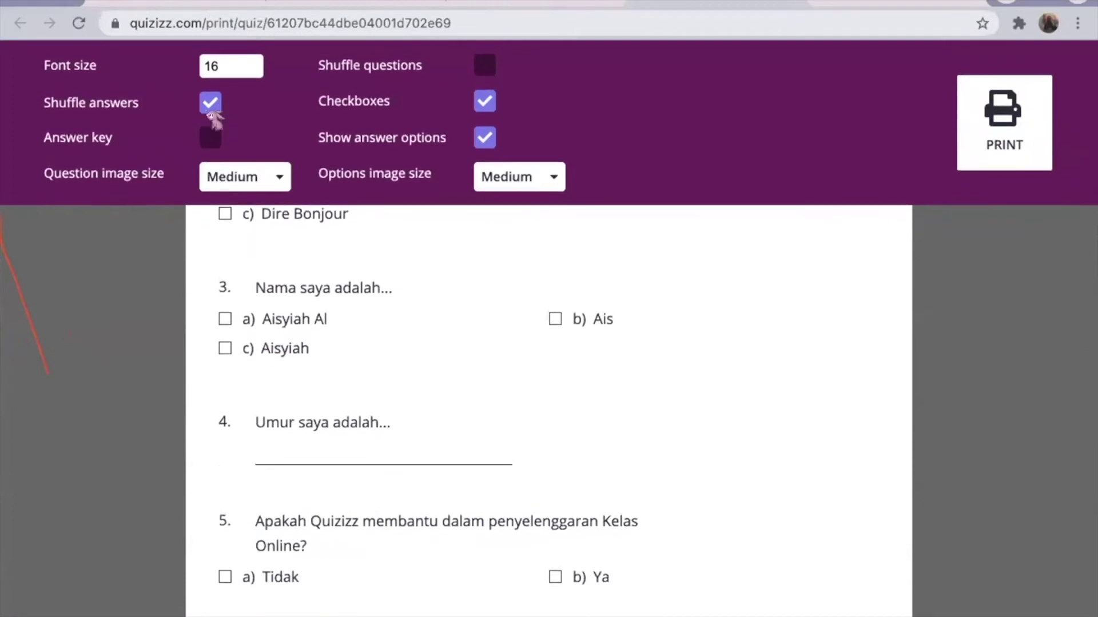
# Step: Preview the printable quiz with its answer key turned on, and turn the answer key back off
pyautogui.click(208, 138)
pyautogui.scroll(-2, 273, 470)
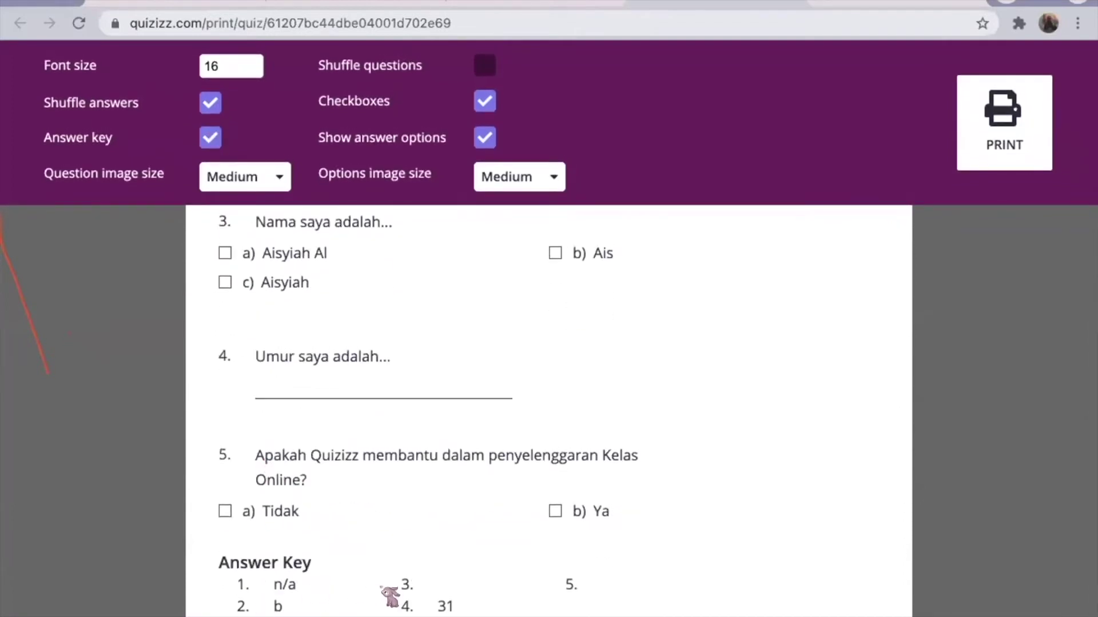
pyautogui.click(209, 139)
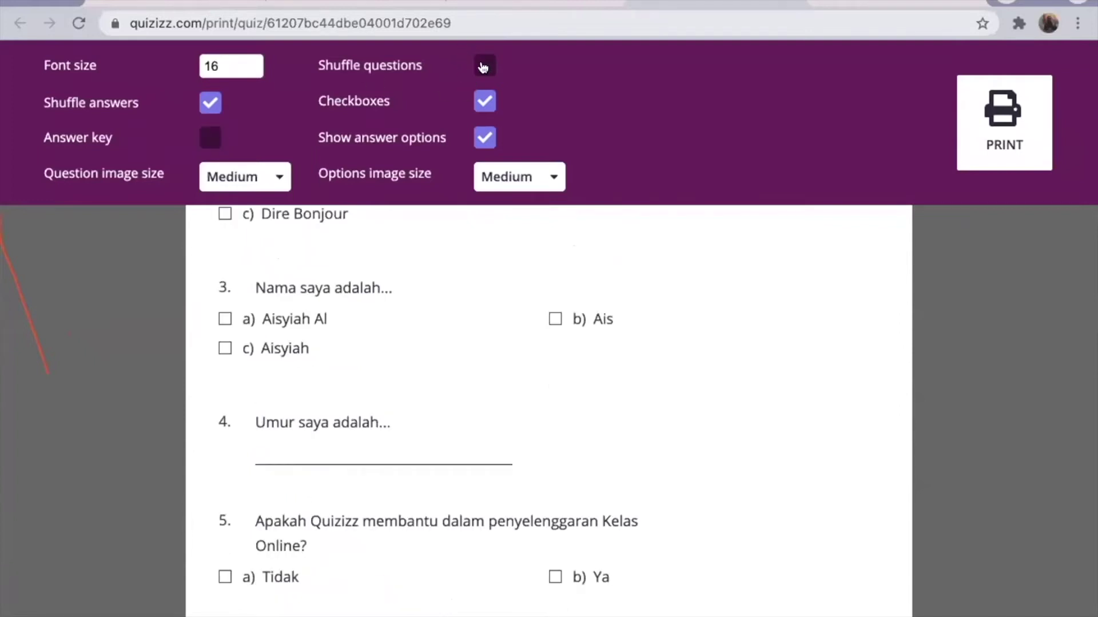
# Step: Preview the printable quiz with shuffled questions, and turn question shuffling back off
pyautogui.click(484, 67)
pyautogui.scroll(8, 366, 400)
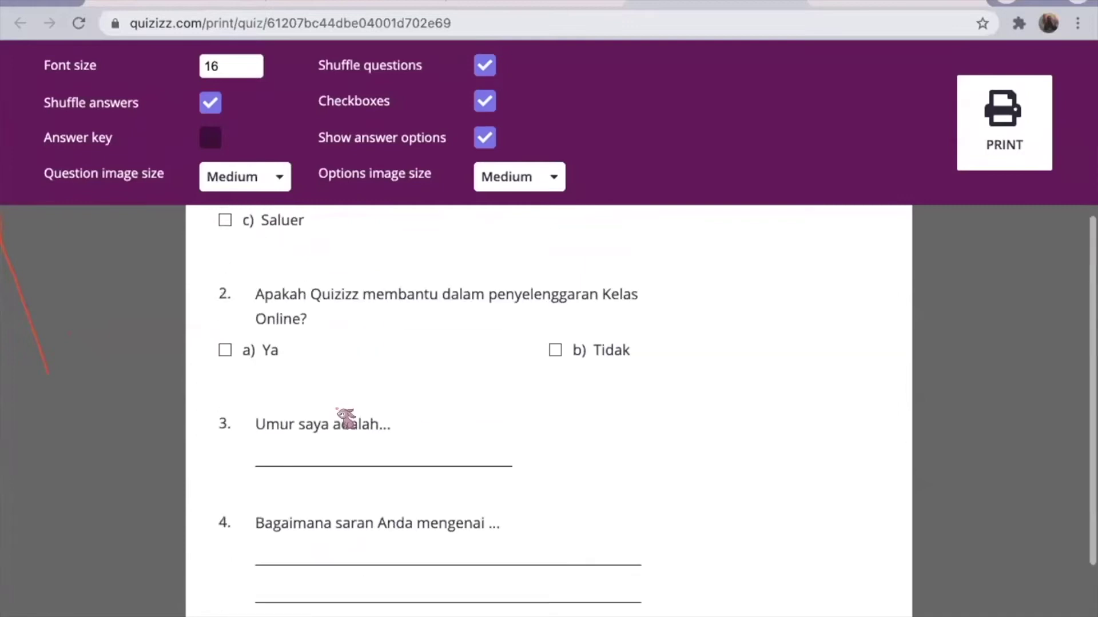
pyautogui.scroll(-4, 345, 418)
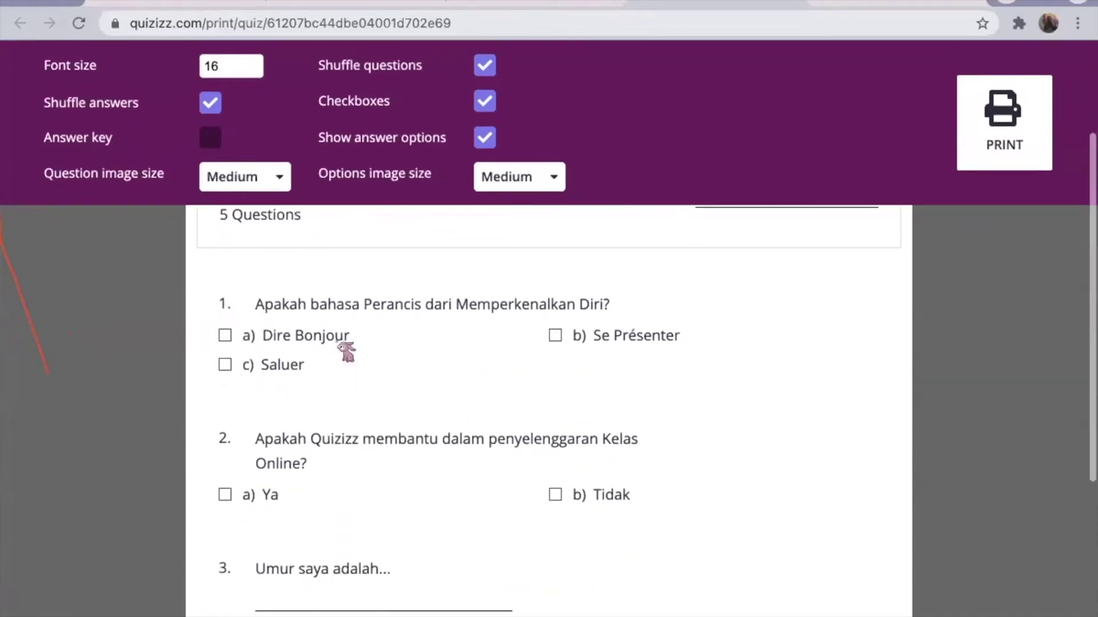
pyautogui.click(483, 66)
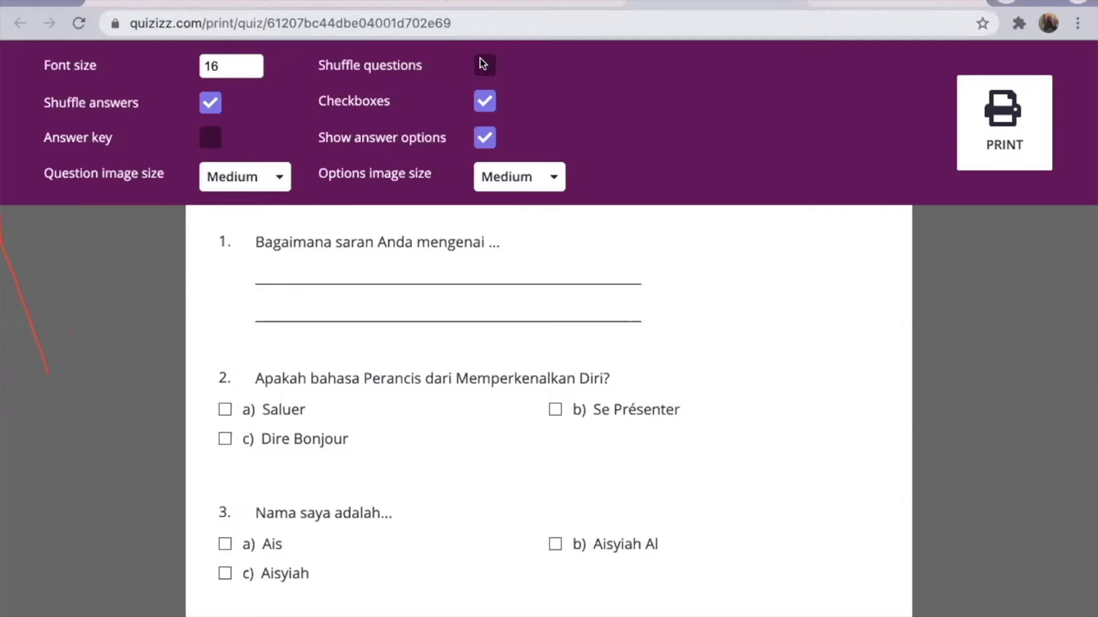
# Step: Switch the checkboxes and the answer options of the printable quiz off and back on to compare the layouts
pyautogui.click(479, 105)
pyautogui.click(479, 103)
pyautogui.click(484, 139)
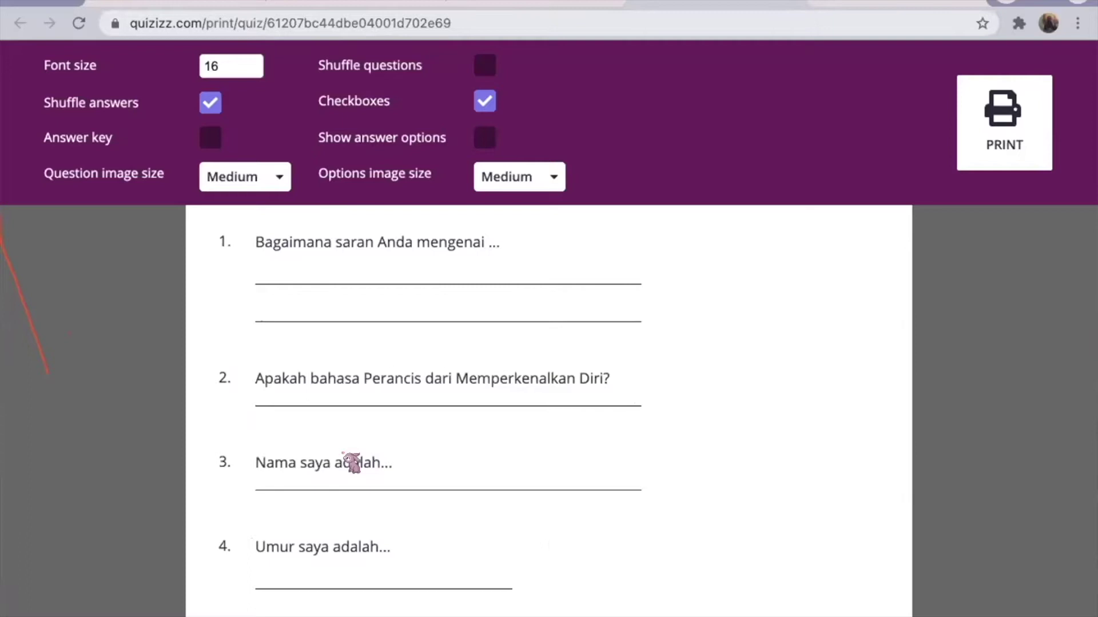
pyautogui.click(483, 139)
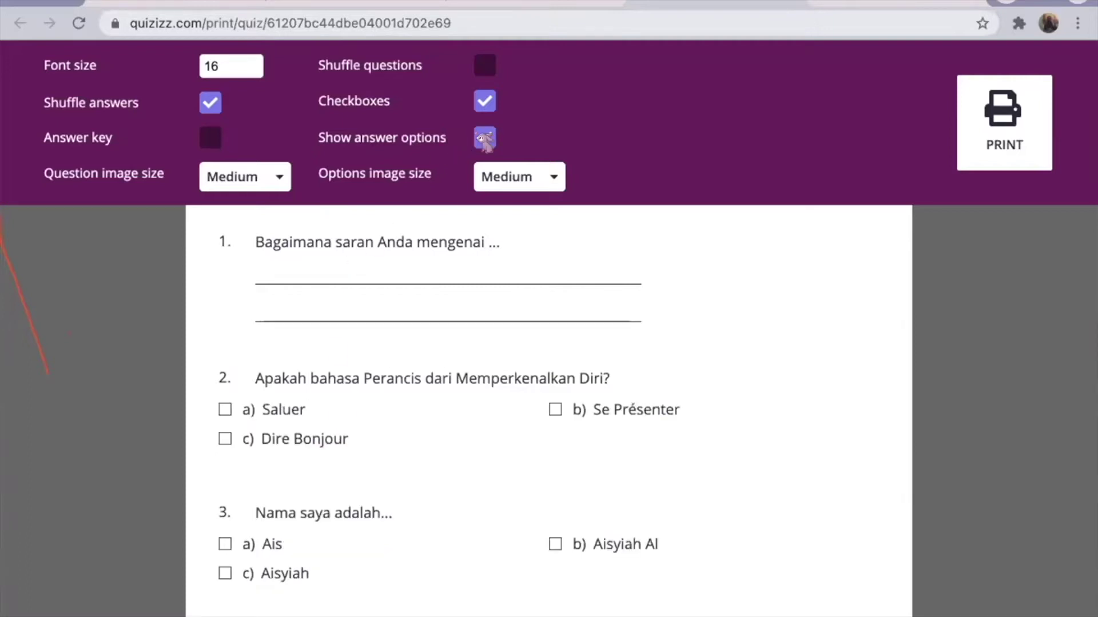
# Step: View the available sizes for question images and option images without changing either setting
pyautogui.click(270, 176)
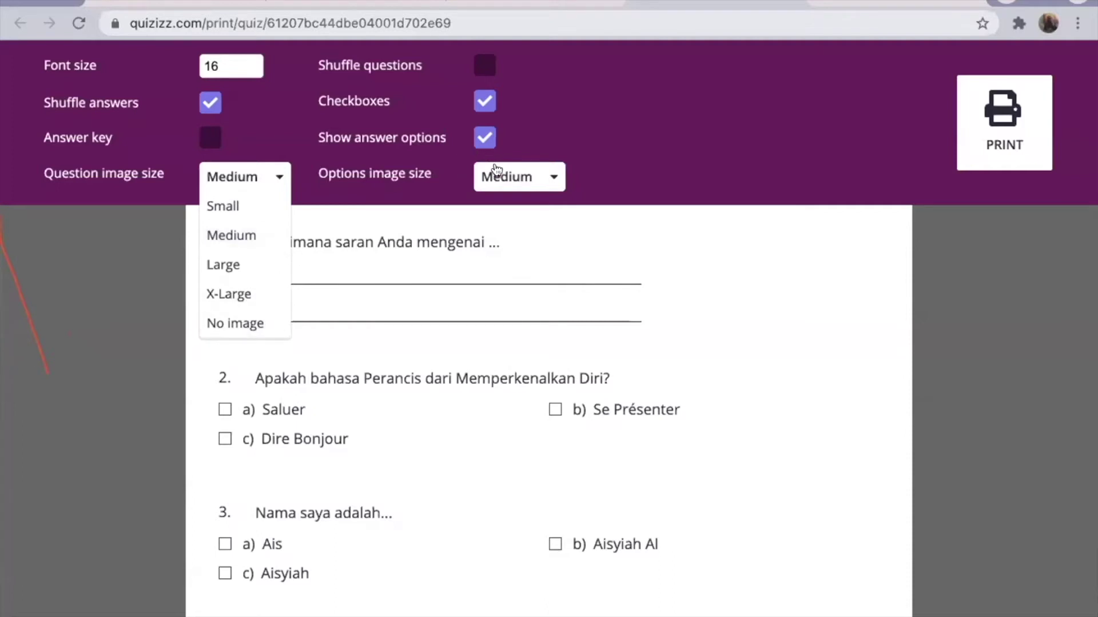
pyautogui.click(509, 174)
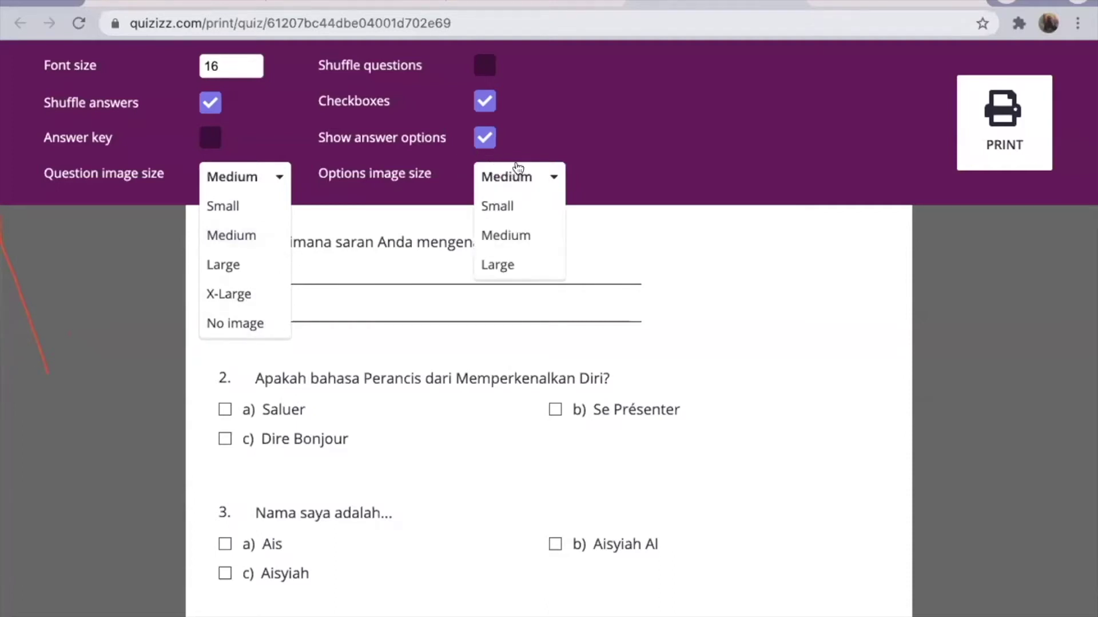
pyautogui.click(589, 152)
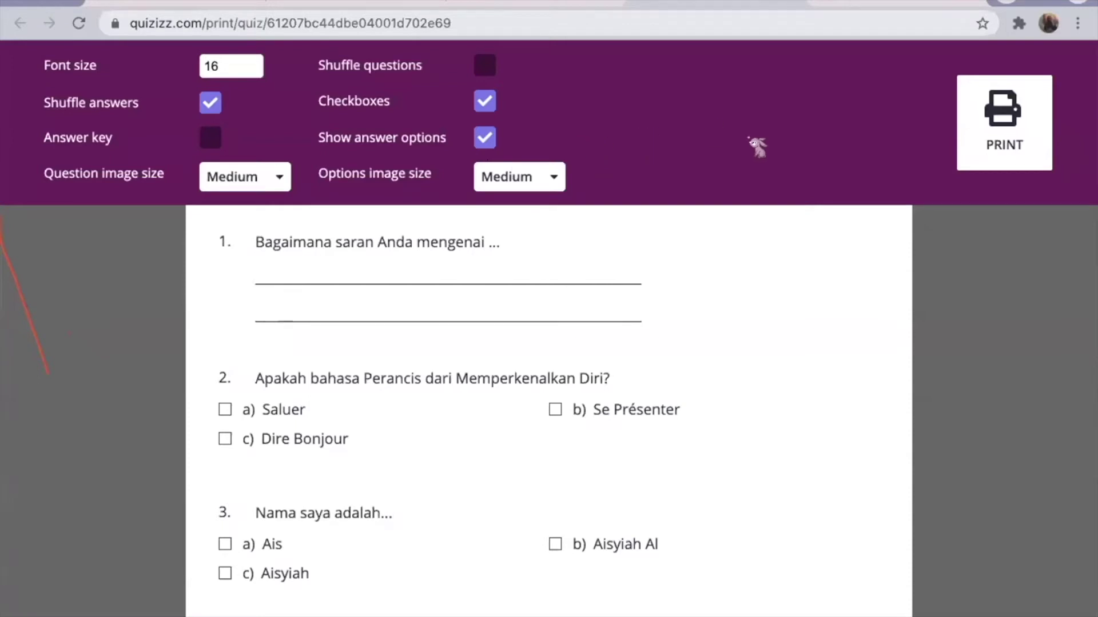
# Step: Check the print preview without saving a PDF, and close the printable version to return to the quiz page
pyautogui.click(988, 127)
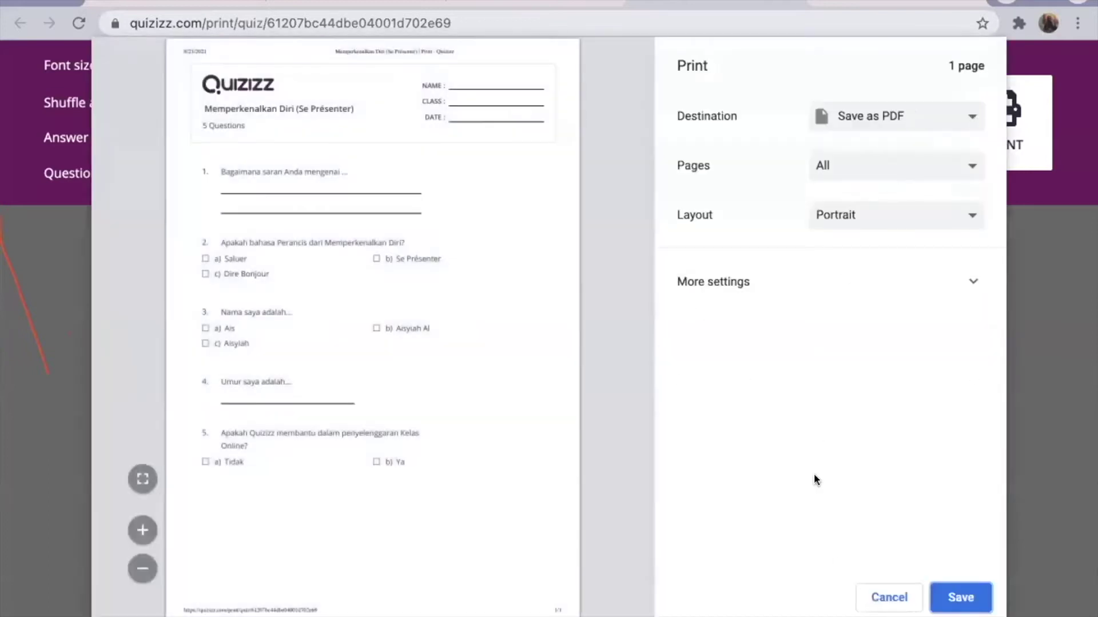
pyautogui.click(889, 596)
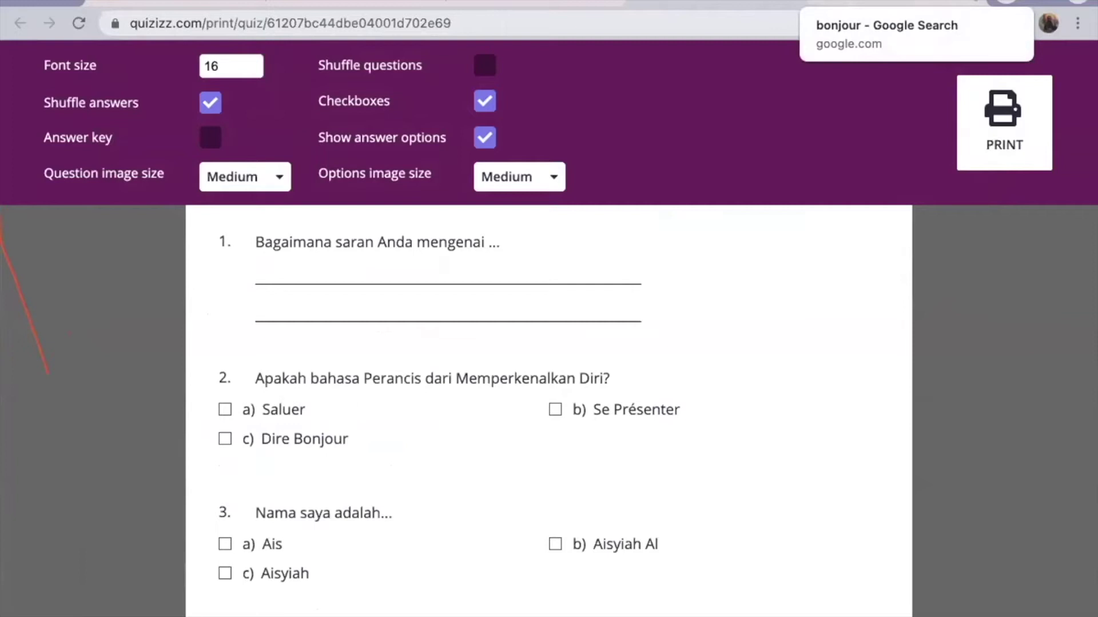
pyautogui.scroll(-4, 835, 172)
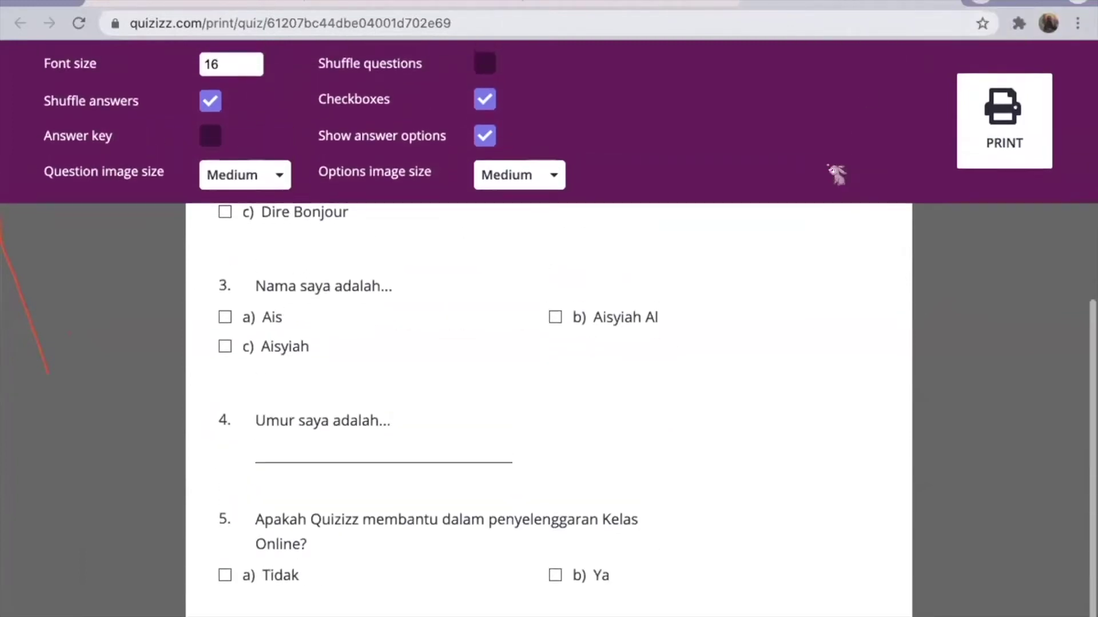
pyautogui.scroll(5, 836, 175)
pyautogui.hotkey('ctrl', 'w')
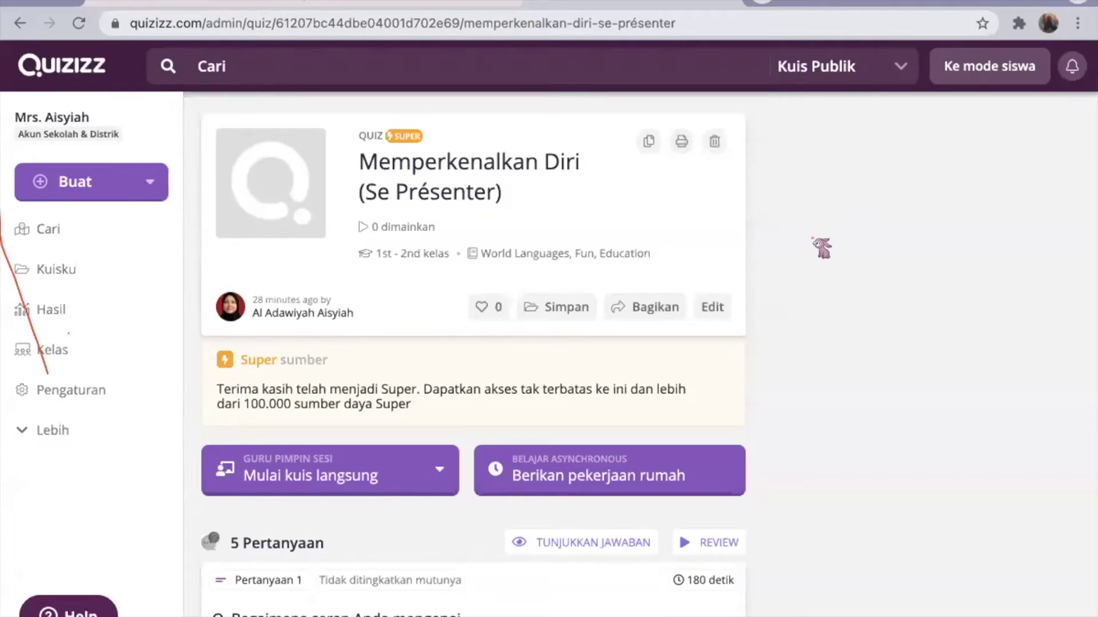
# Step: Open the quiz in the editor and view its spreadsheet import dialog, closing it without uploading a file
pyautogui.scroll(-3, 419, 528)
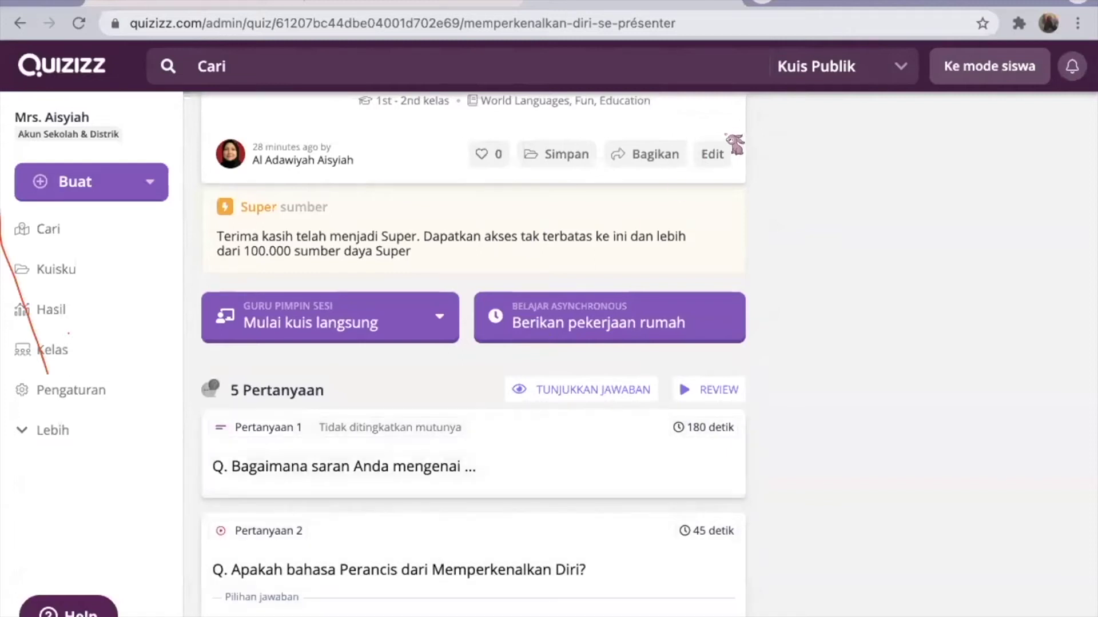
pyautogui.click(712, 153)
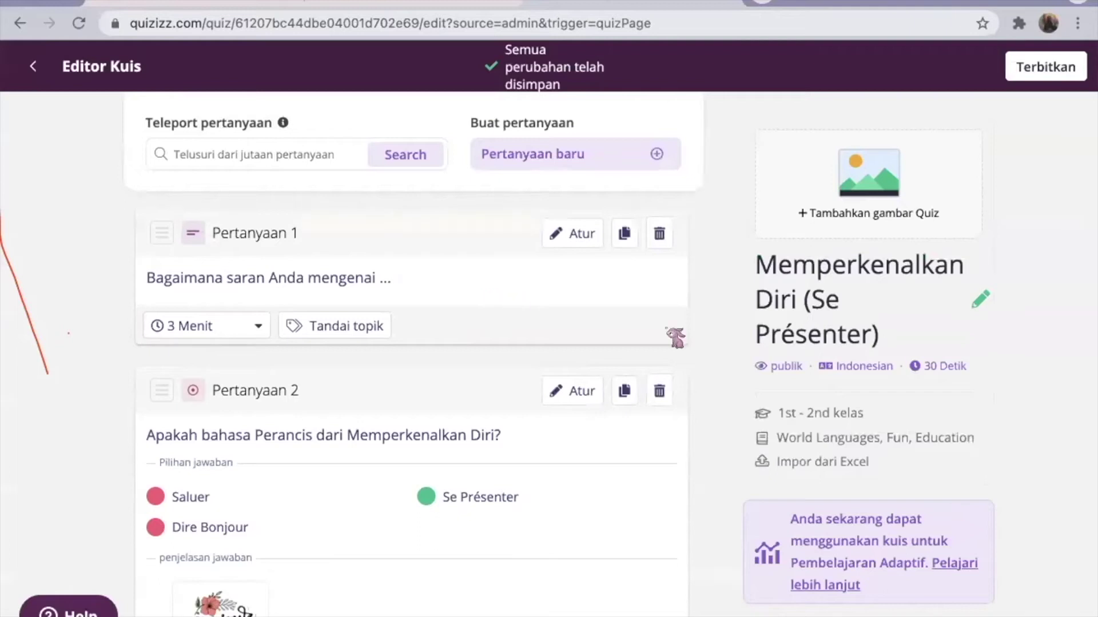
pyautogui.scroll(-2, 806, 381)
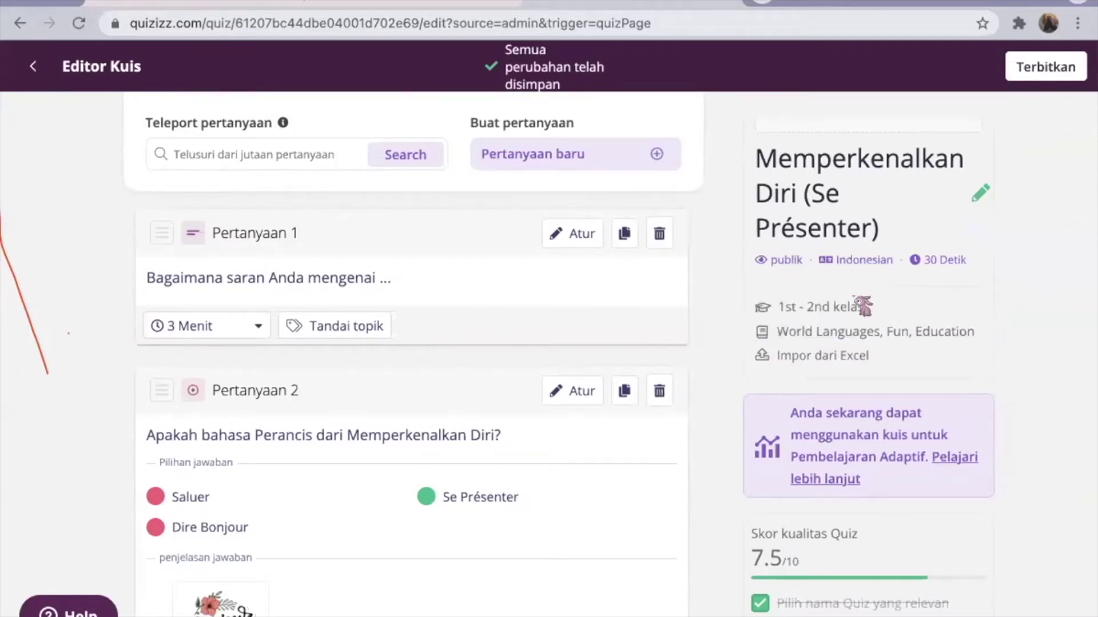
pyautogui.click(798, 357)
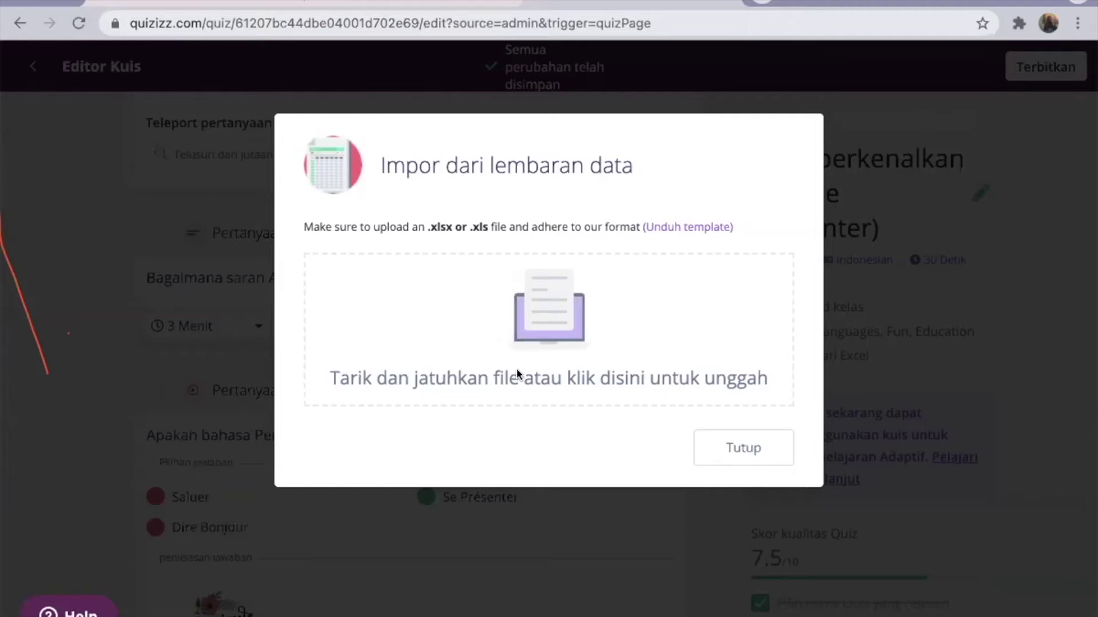
pyautogui.click(743, 447)
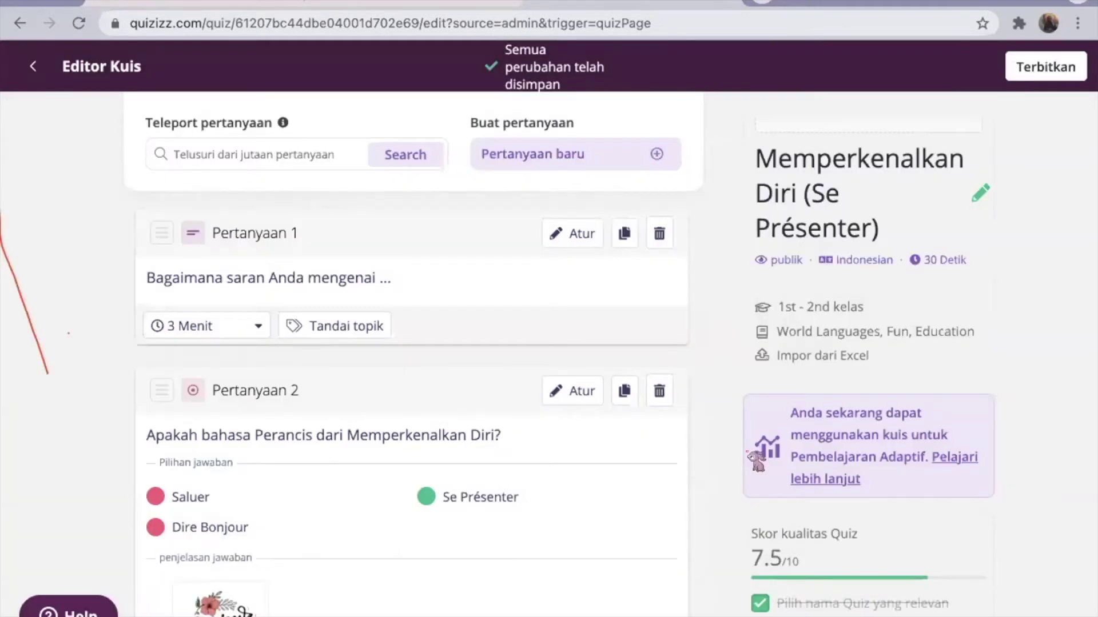
# Step: Review the quiz details in the editor and publish the quiz again
pyautogui.scroll(-2, 825, 453)
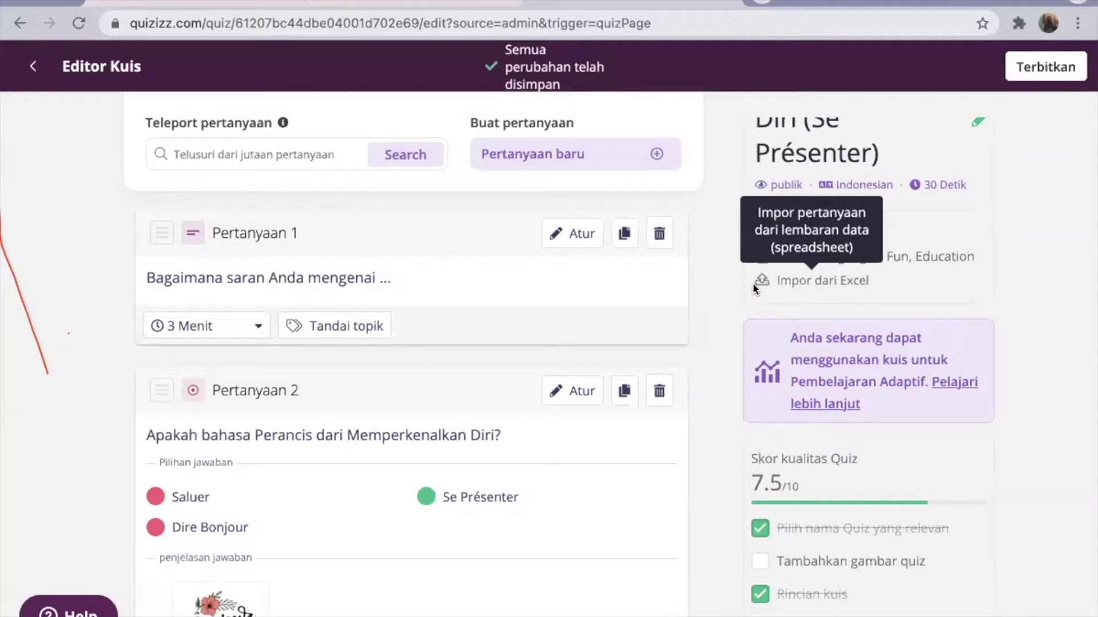
pyautogui.scroll(3, 753, 283)
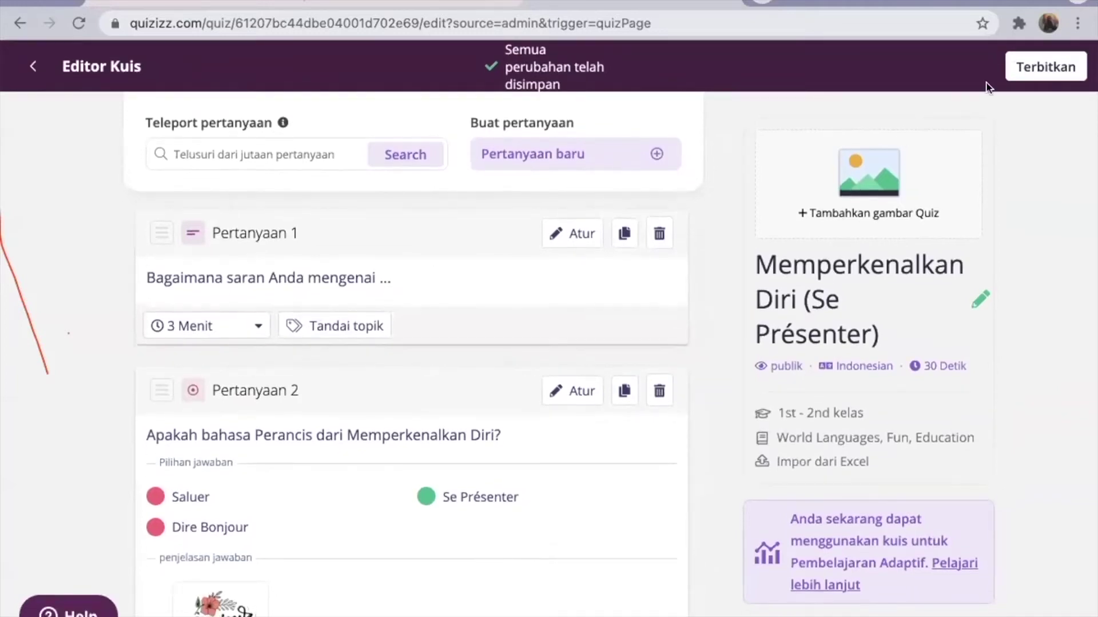
pyautogui.click(1055, 66)
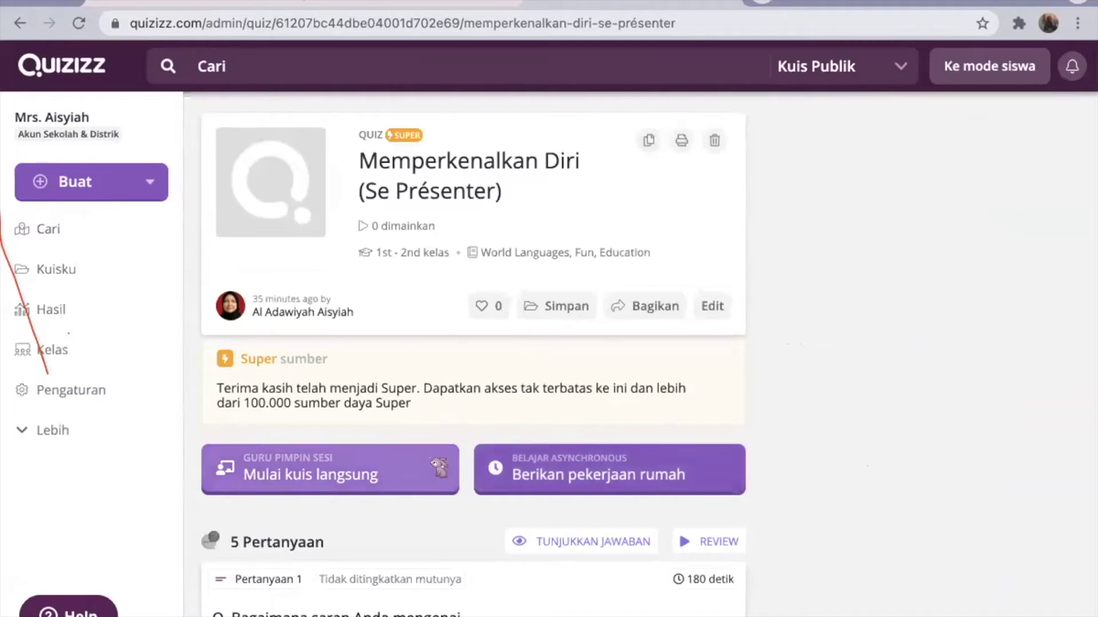
# Step: Set up a live Klasik session of the quiz, review its advanced settings and continue to the waiting lobby with the defaults
pyautogui.click(434, 467)
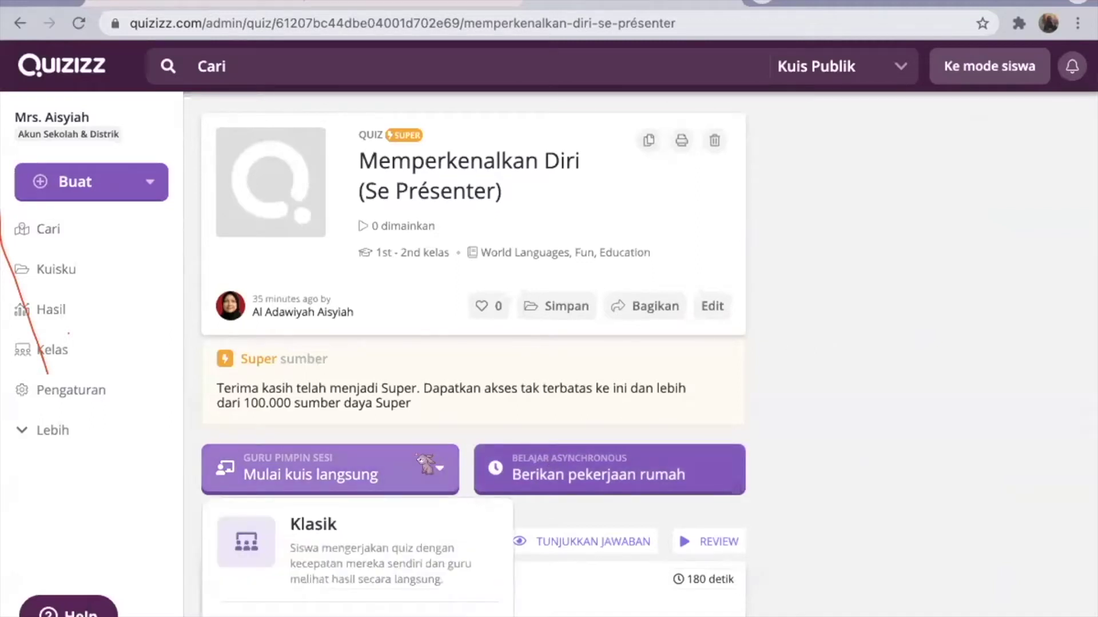
pyautogui.click(384, 566)
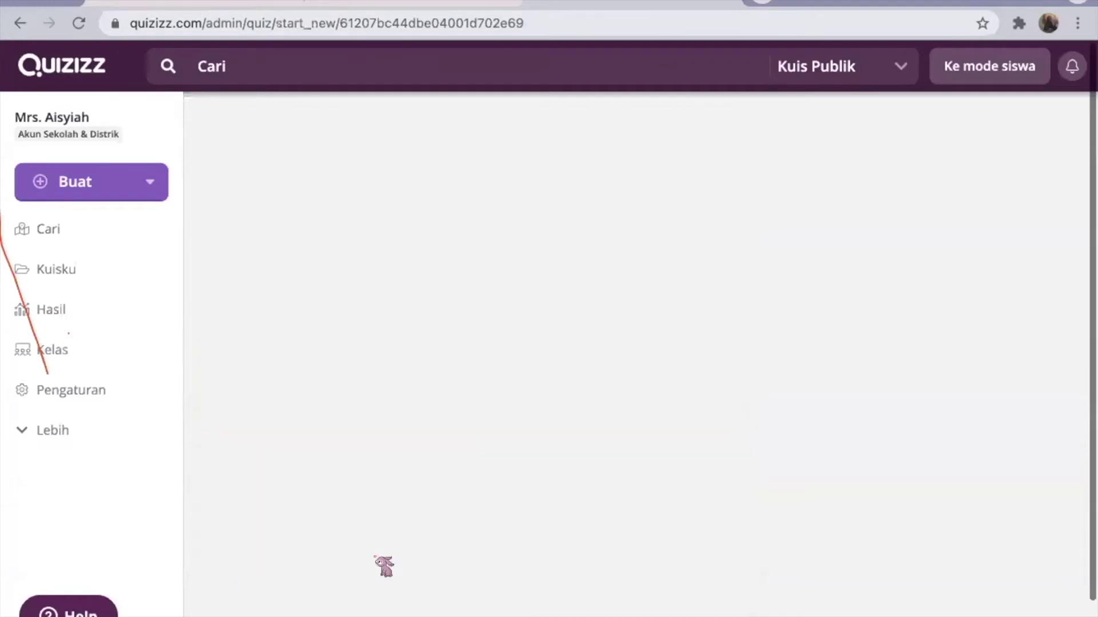
pyautogui.scroll(-5, 667, 421)
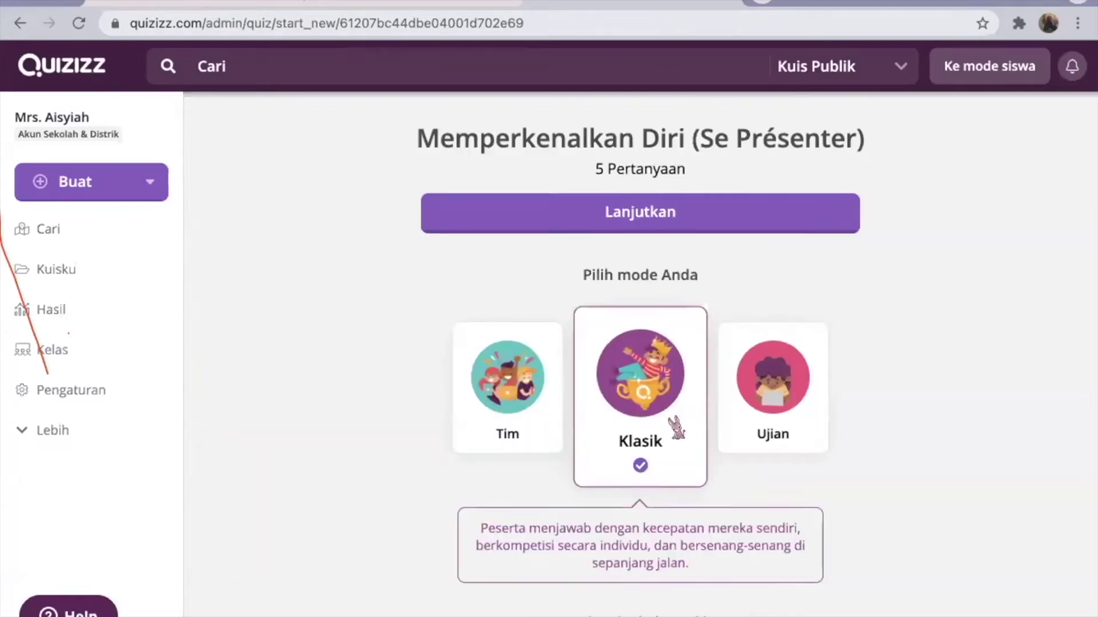
pyautogui.scroll(-9, 678, 427)
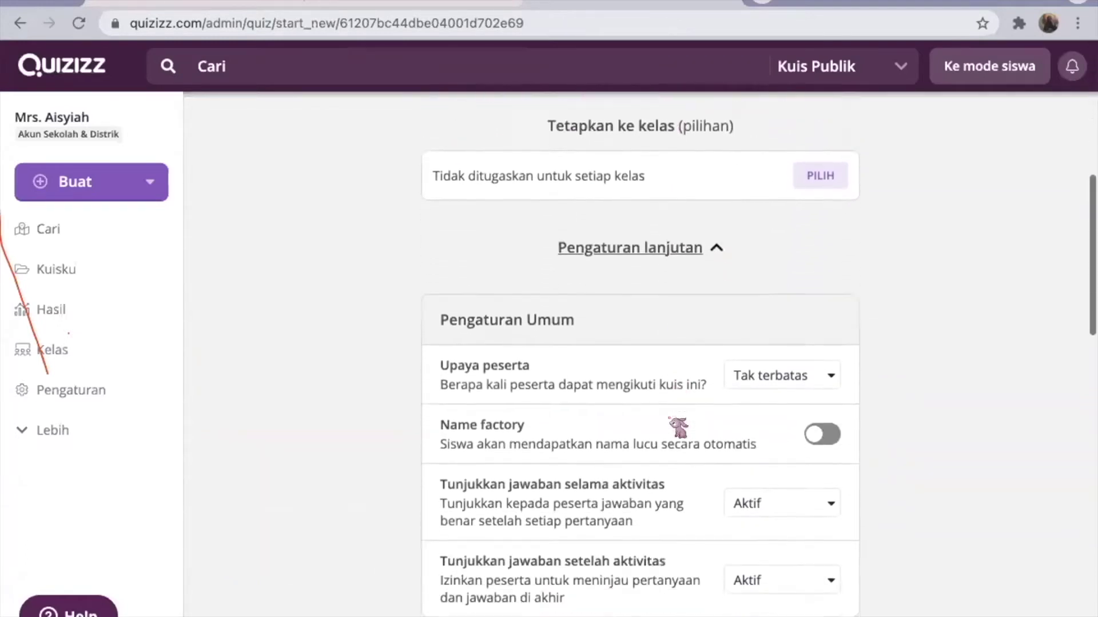
pyautogui.scroll(-5, 678, 427)
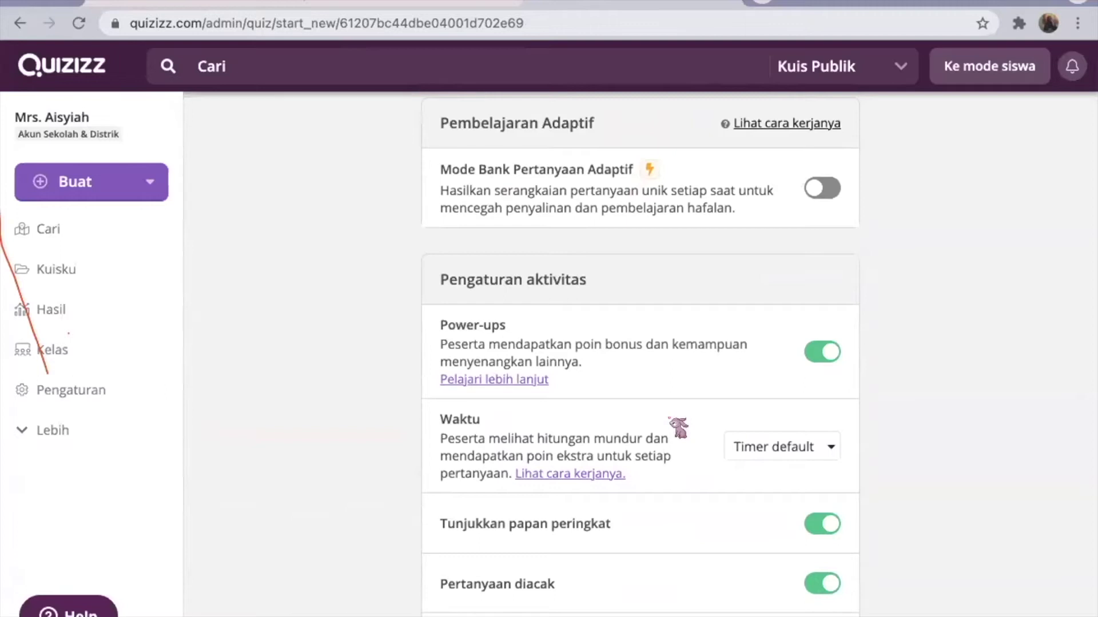
pyautogui.scroll(-5, 678, 427)
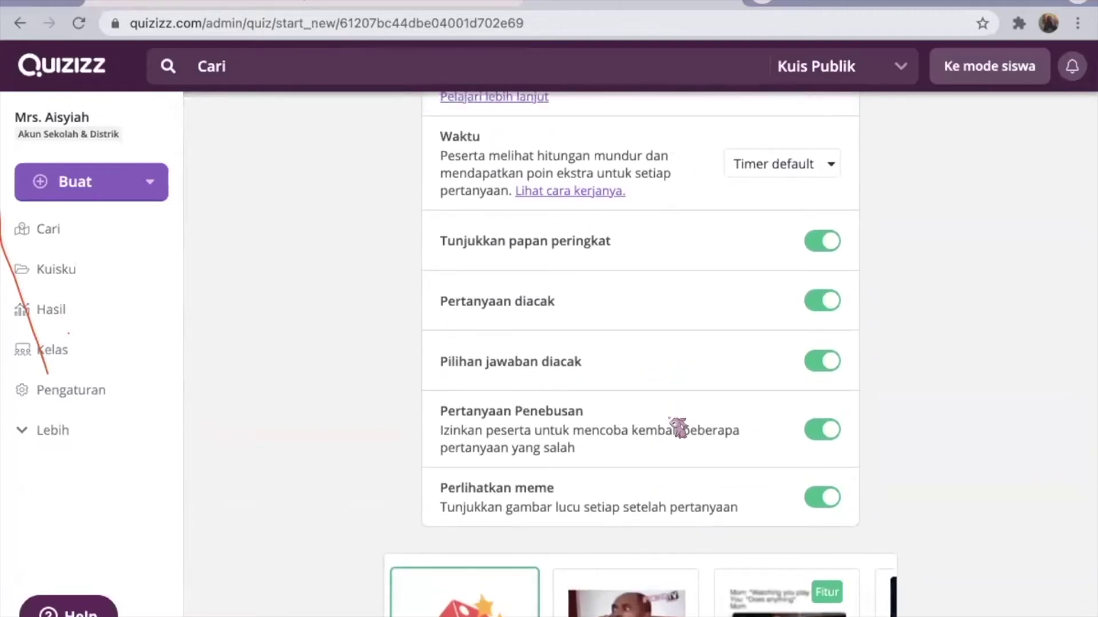
pyautogui.scroll(-6, 678, 428)
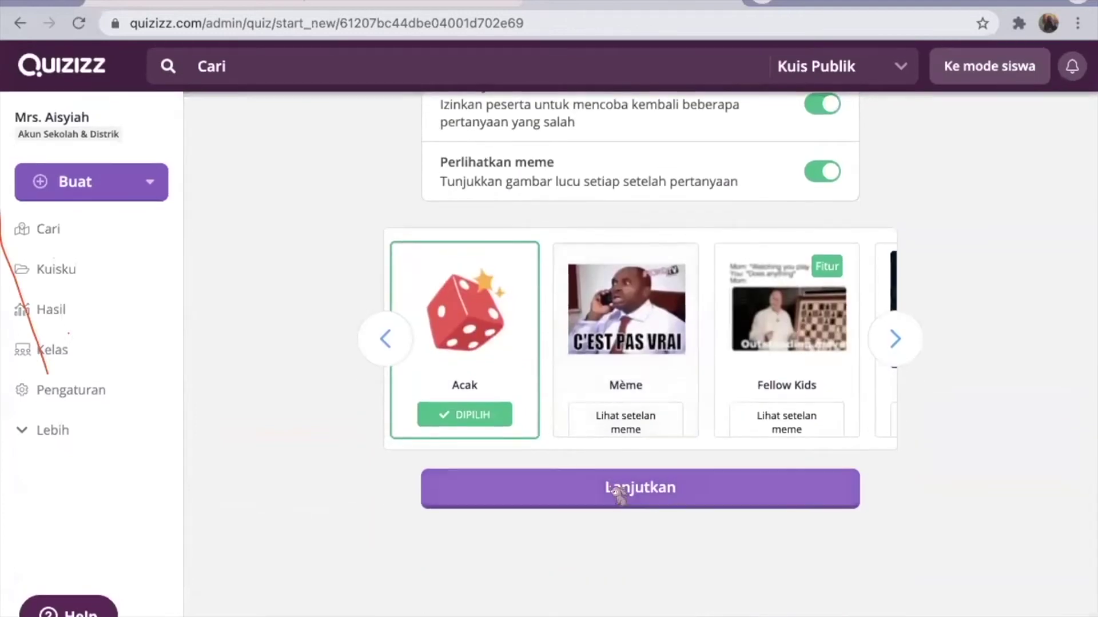
pyautogui.click(615, 490)
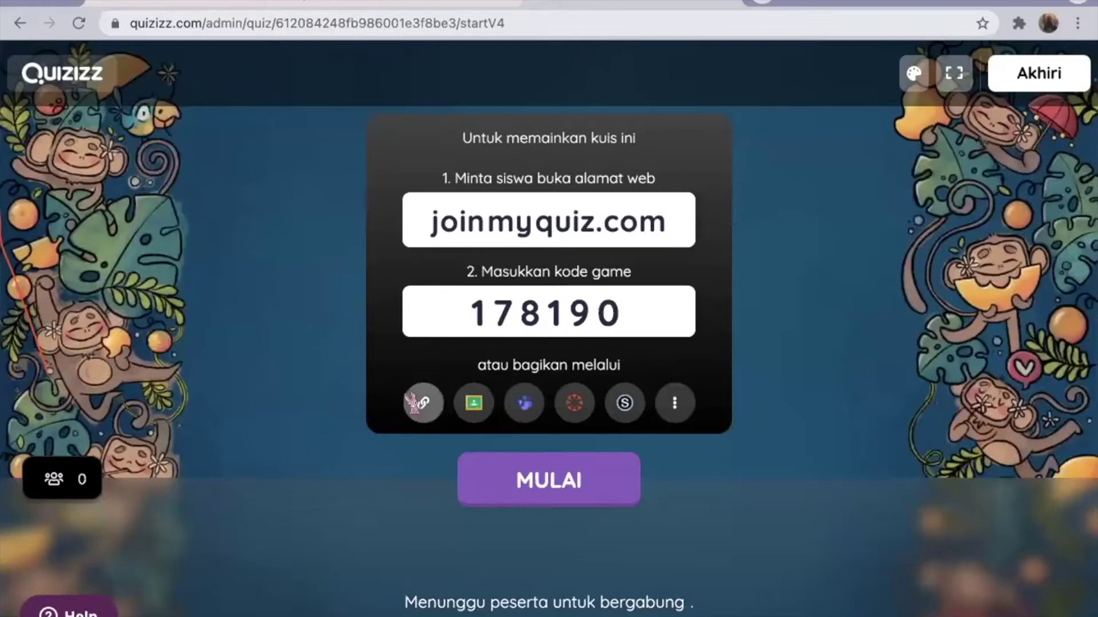
# Step: Copy the live session's join link, and end the session with confirmation
pyautogui.click(422, 403)
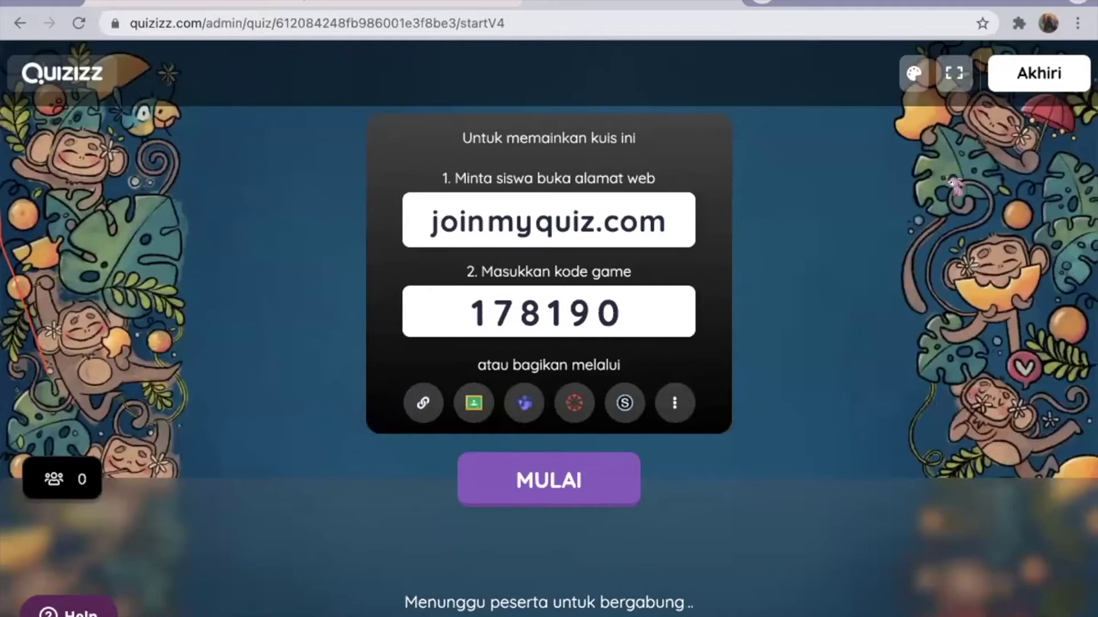
pyautogui.click(1040, 71)
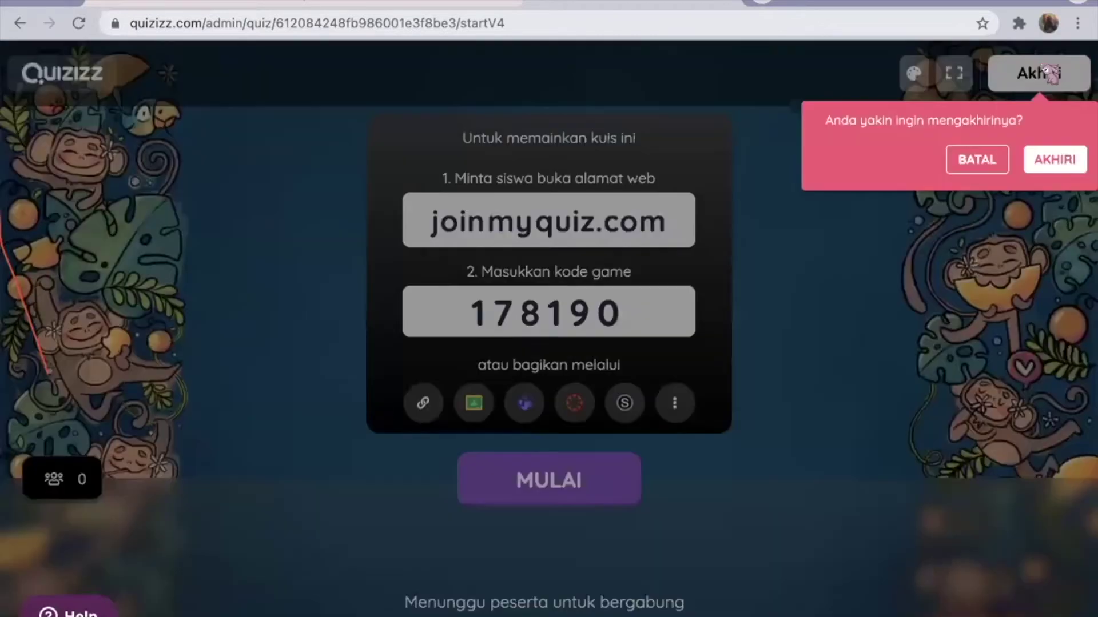
pyautogui.click(1045, 159)
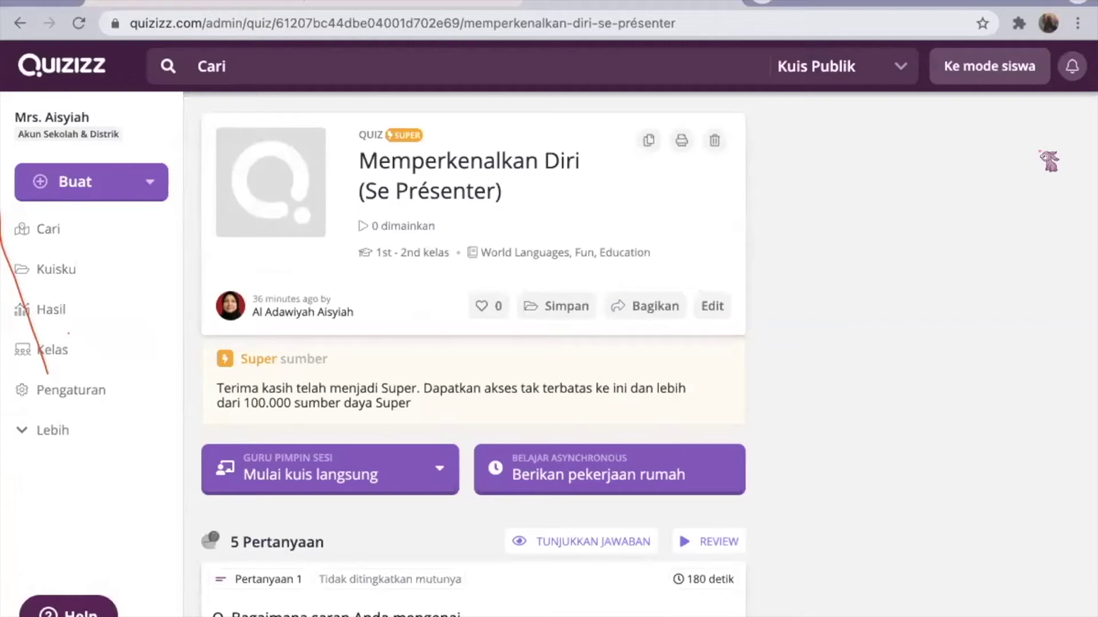
# Step: Open the Klasik live session setup for the Memperkenalkan Diri quiz to view its mode choices
pyautogui.scroll(-3, 789, 319)
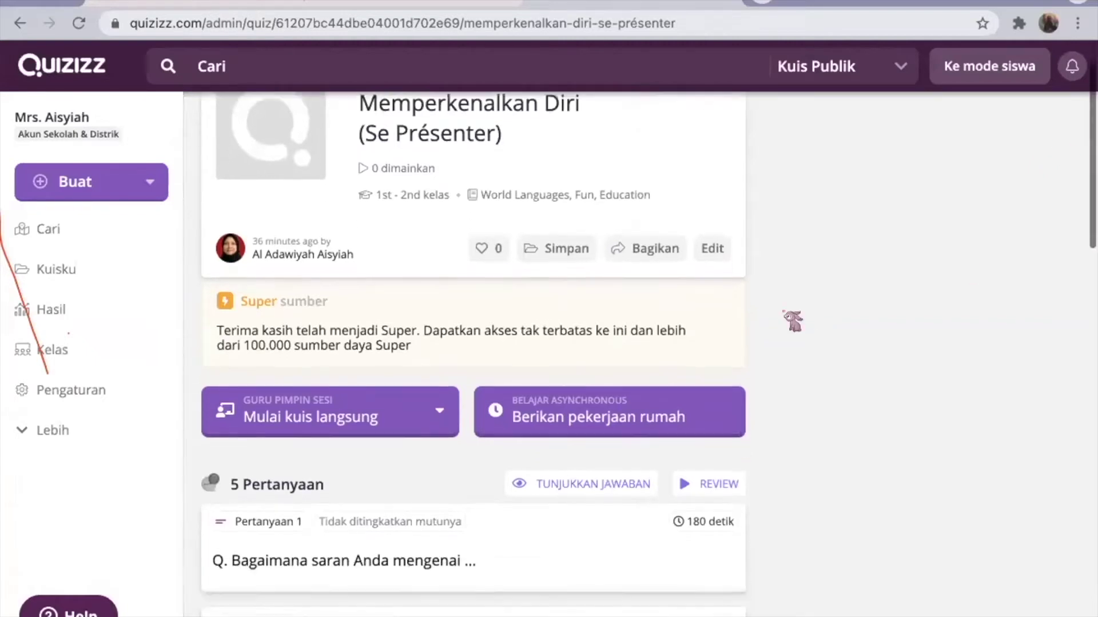
pyautogui.click(437, 391)
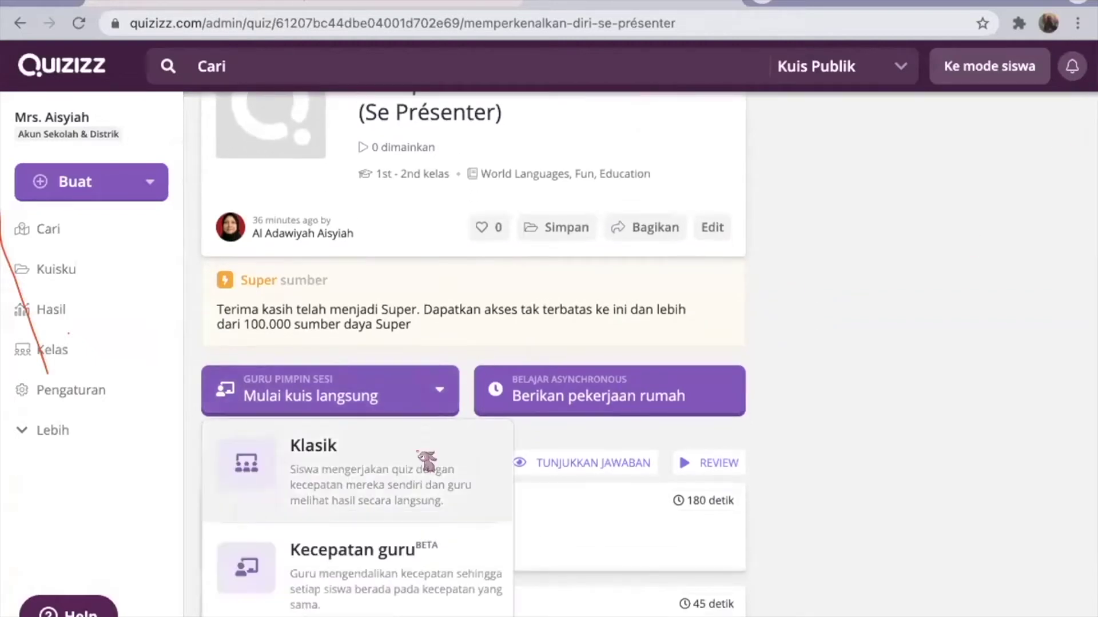
pyautogui.click(425, 470)
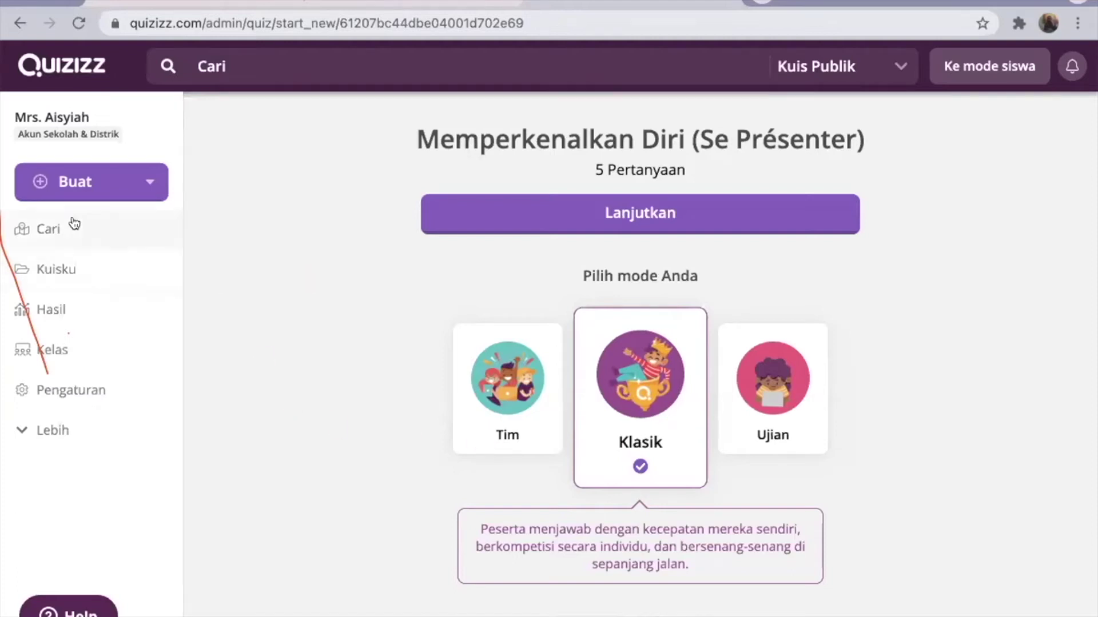
# Step: Browse the Pelatihan Quizizz collection among the own quizzes and open the Tebak Bendera Negara quiz
pyautogui.click(61, 273)
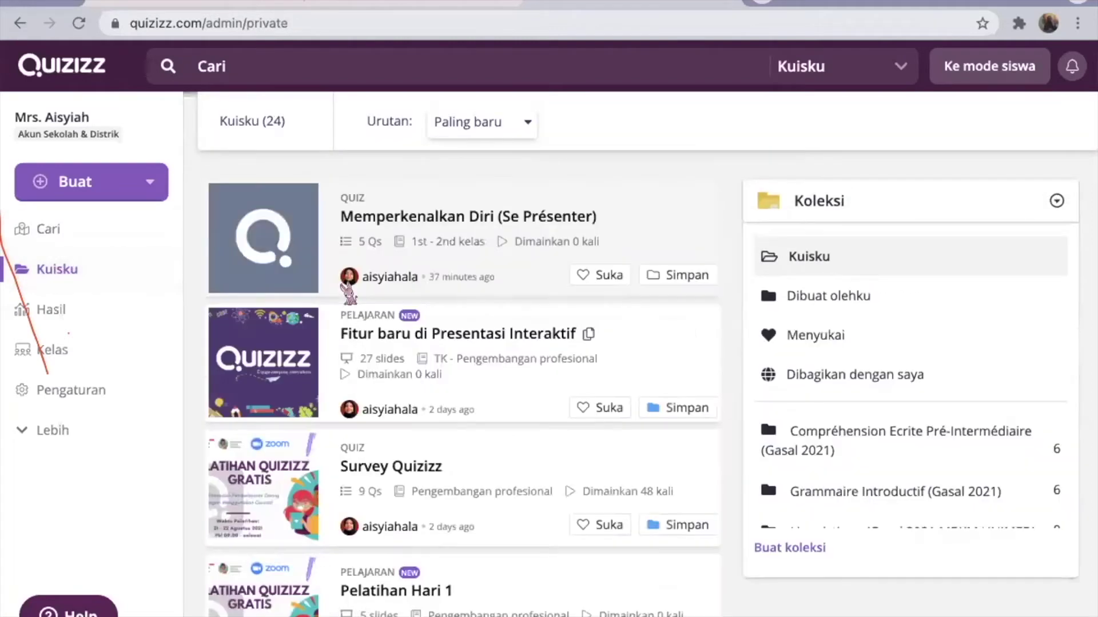
pyautogui.scroll(-1, 352, 289)
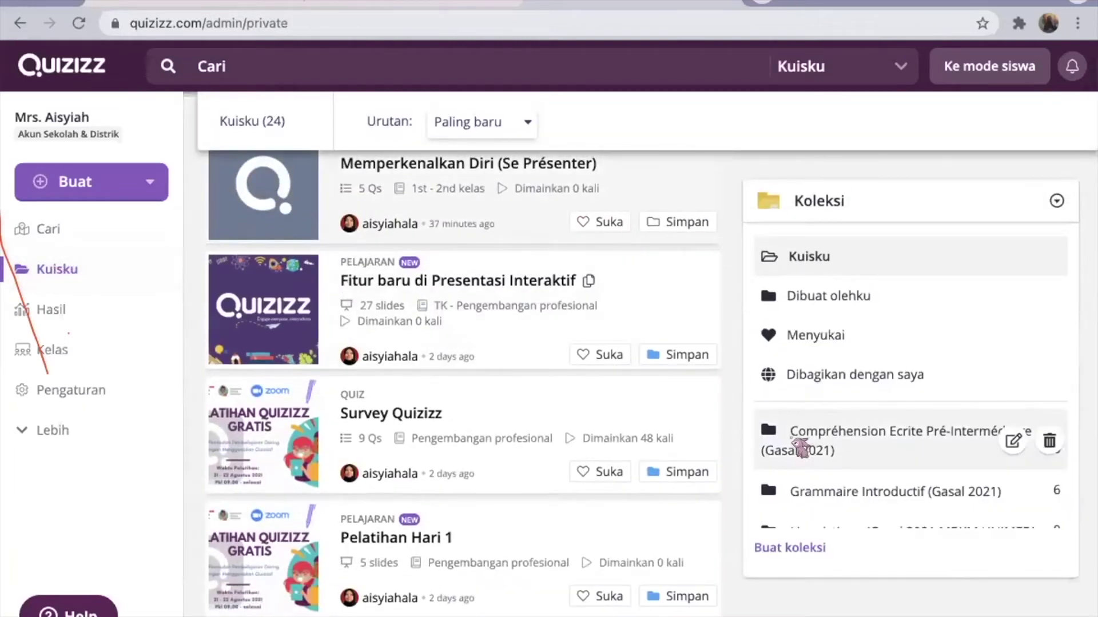
pyautogui.scroll(-2, 799, 449)
pyautogui.click(810, 511)
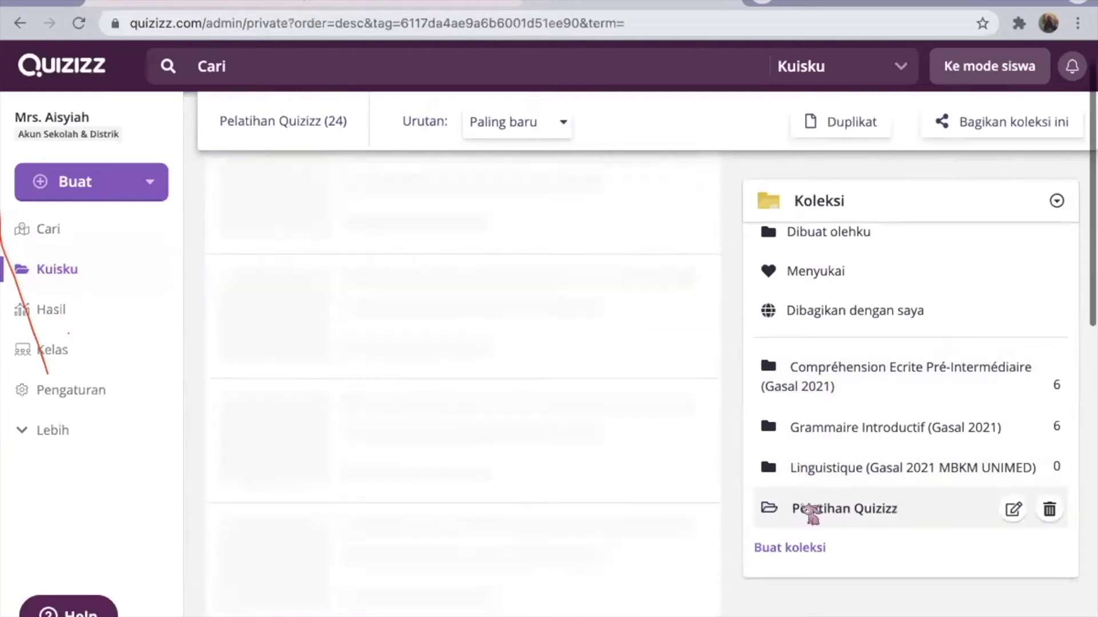
pyautogui.scroll(-1, 566, 458)
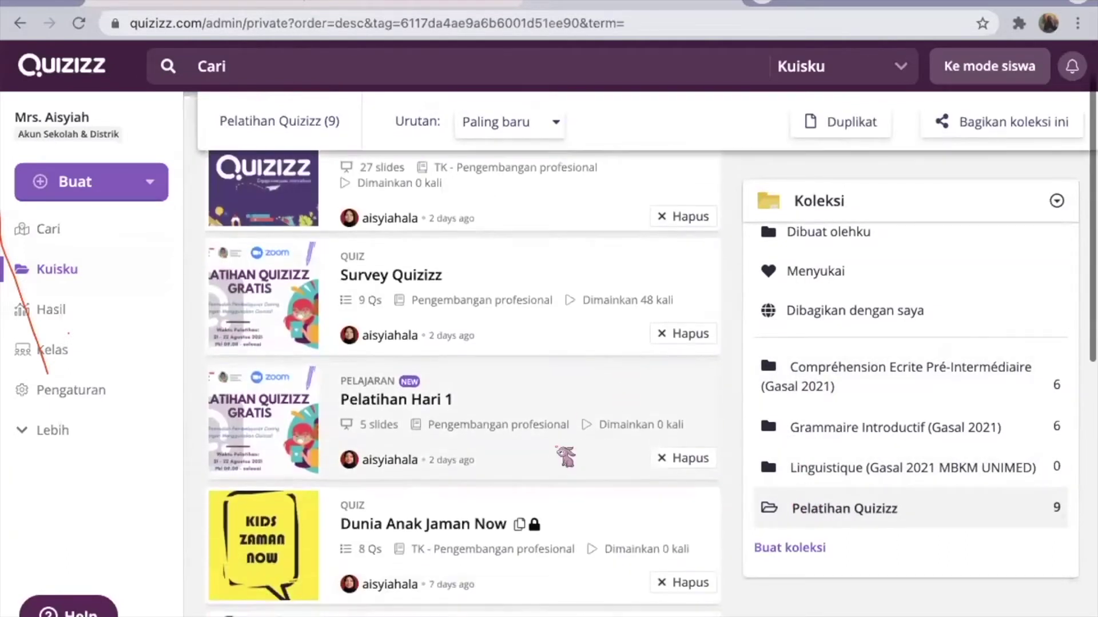
pyautogui.scroll(-10, 566, 457)
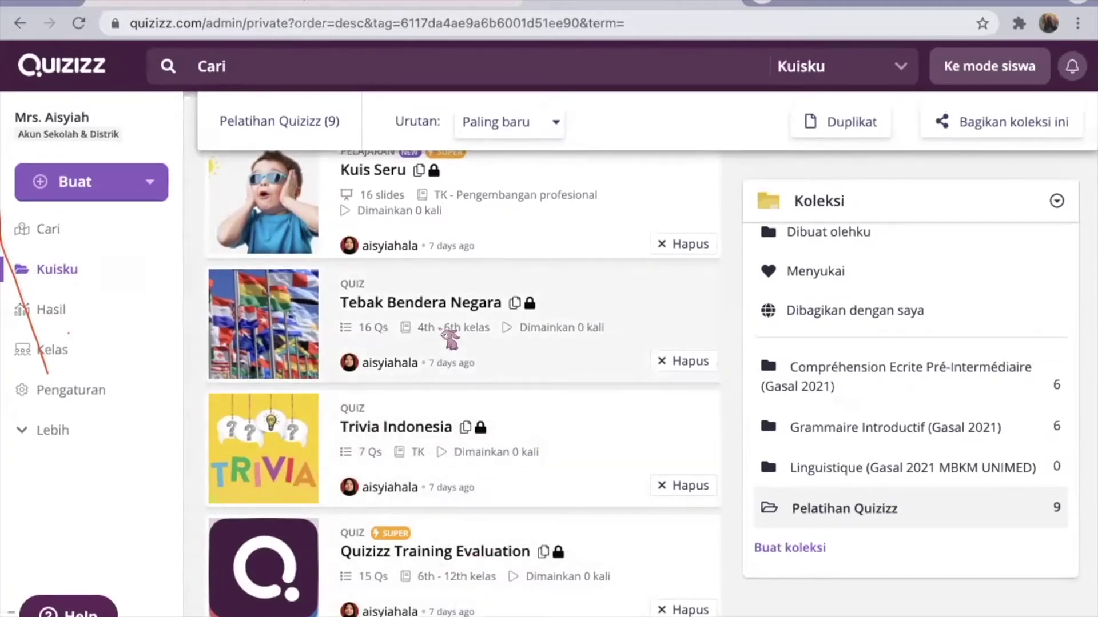
pyautogui.click(504, 352)
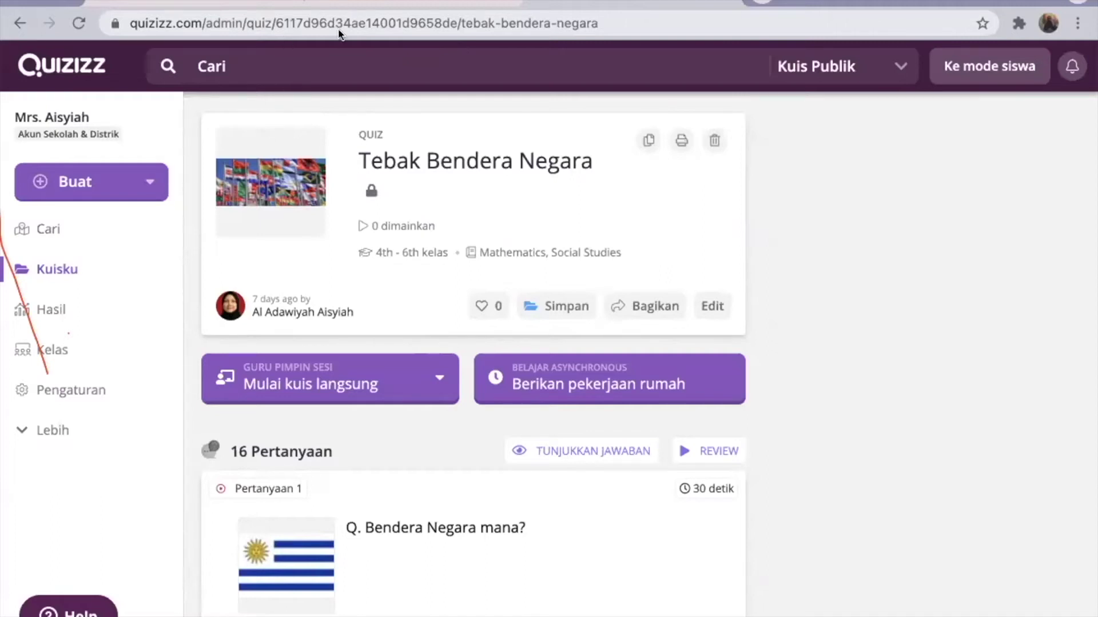
pyautogui.scroll(-1, 224, 338)
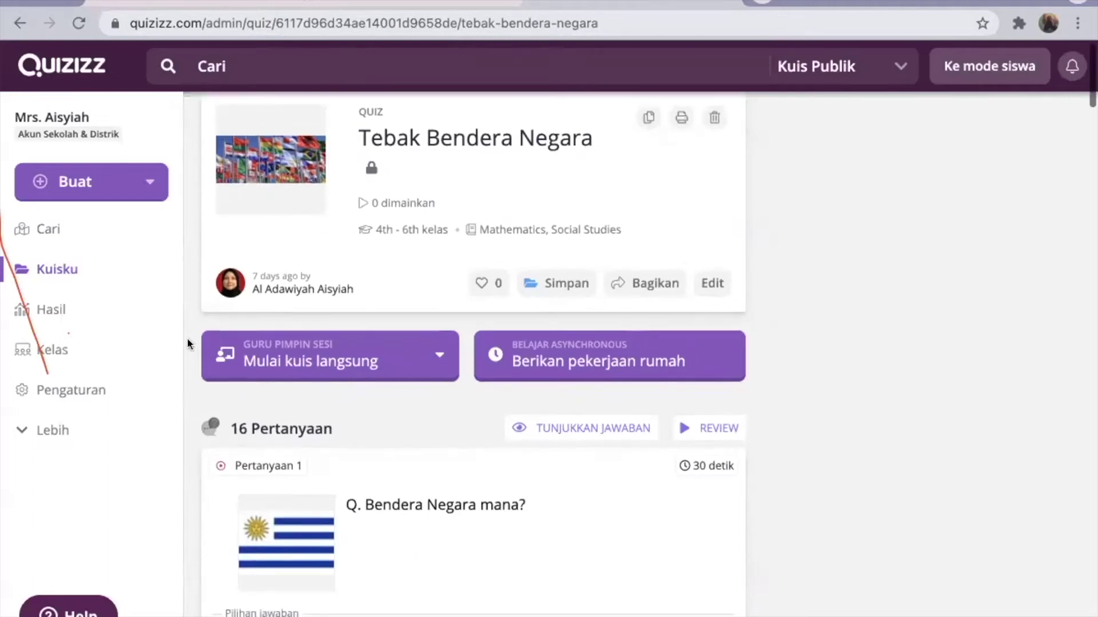
# Step: Return to the own quiz library and open Dunia Anak Jaman Now from the Pelatihan Quizizz collection
pyautogui.click(67, 273)
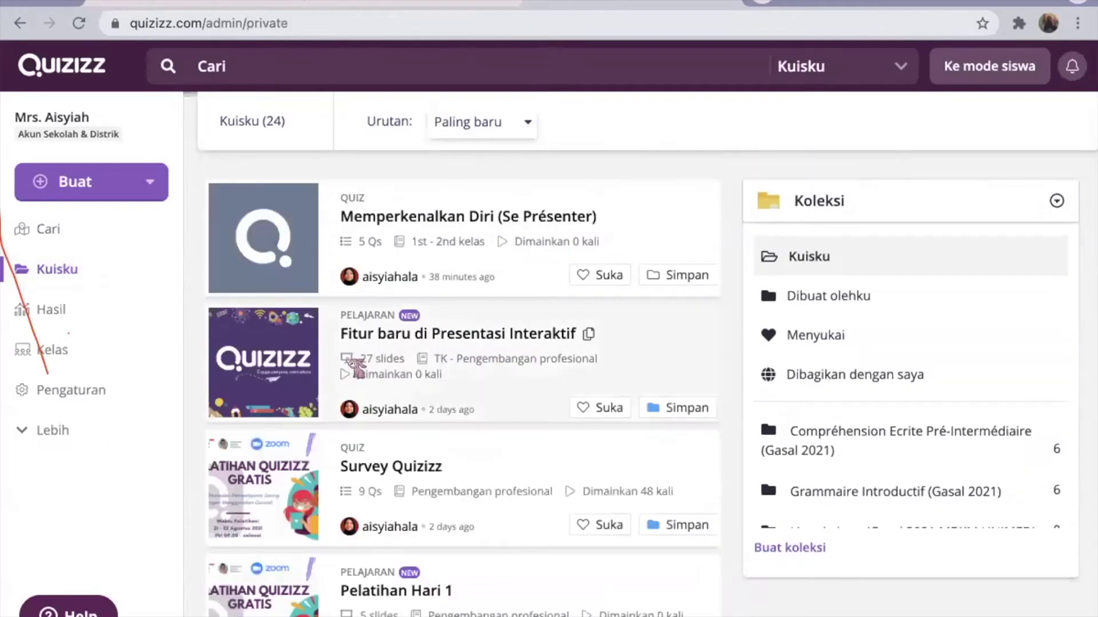
pyautogui.scroll(-3, 354, 369)
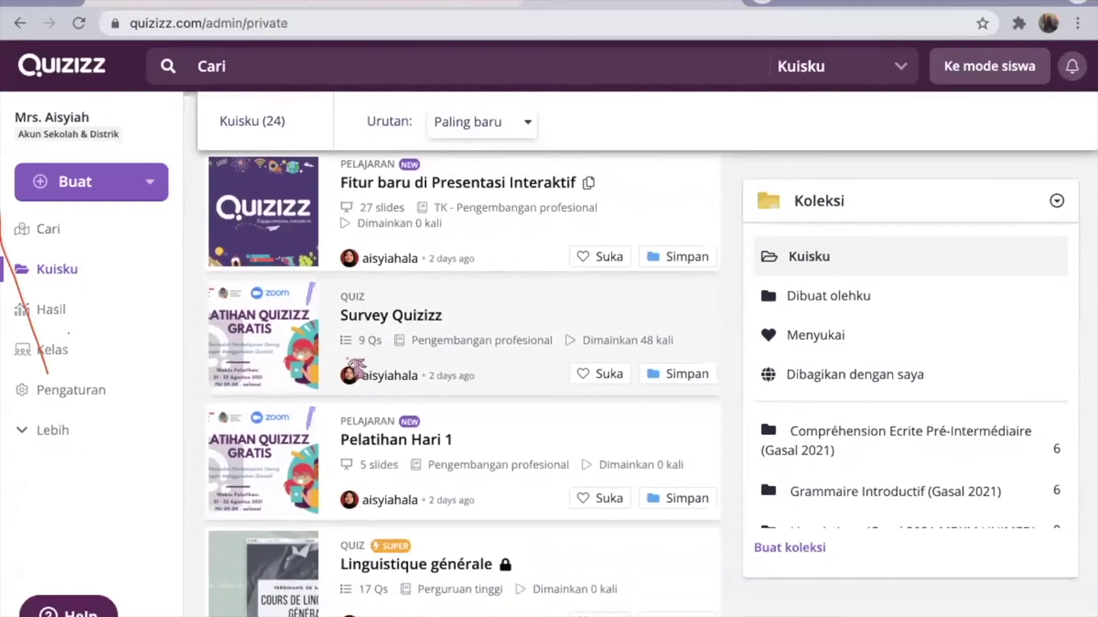
pyautogui.scroll(-14, 354, 369)
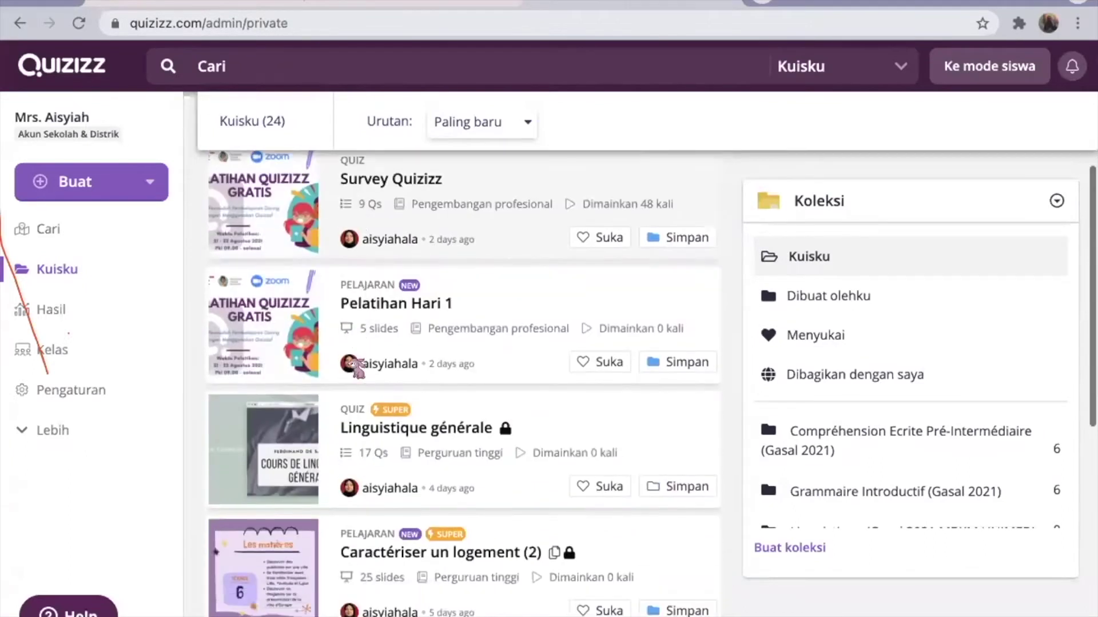
pyautogui.scroll(3, 355, 368)
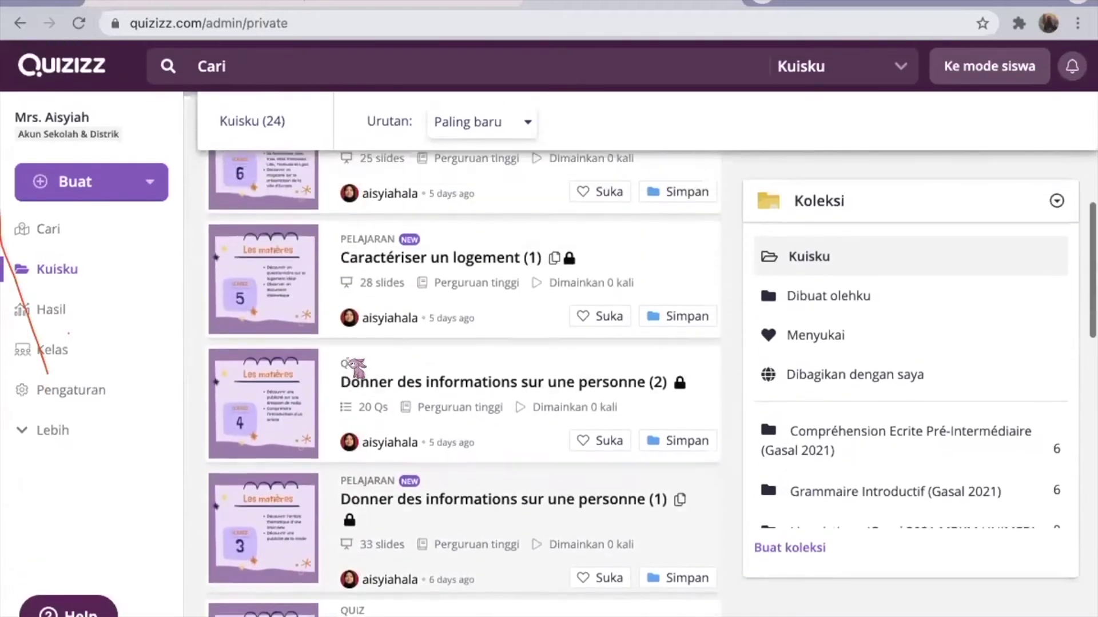
pyautogui.scroll(-1, 855, 482)
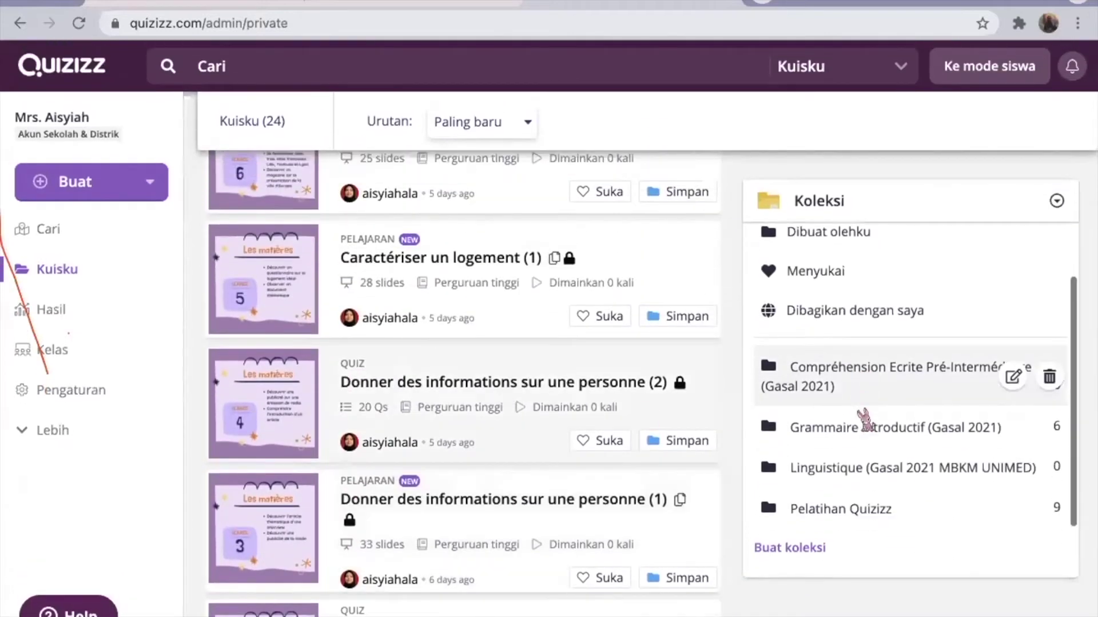
pyautogui.click(858, 514)
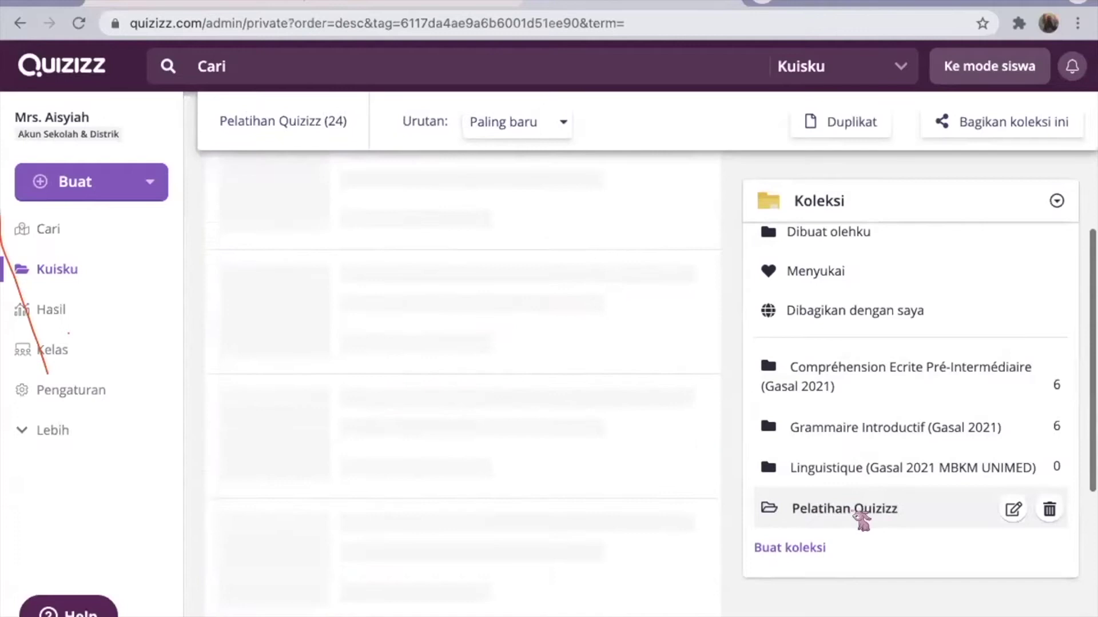
pyautogui.scroll(-5, 474, 506)
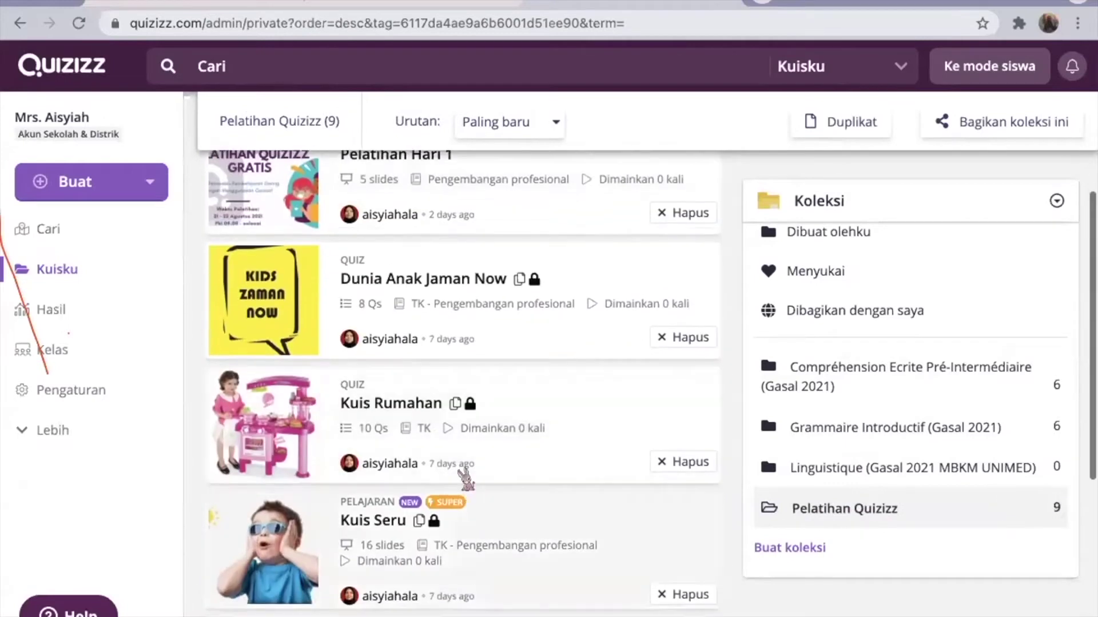
pyautogui.click(487, 309)
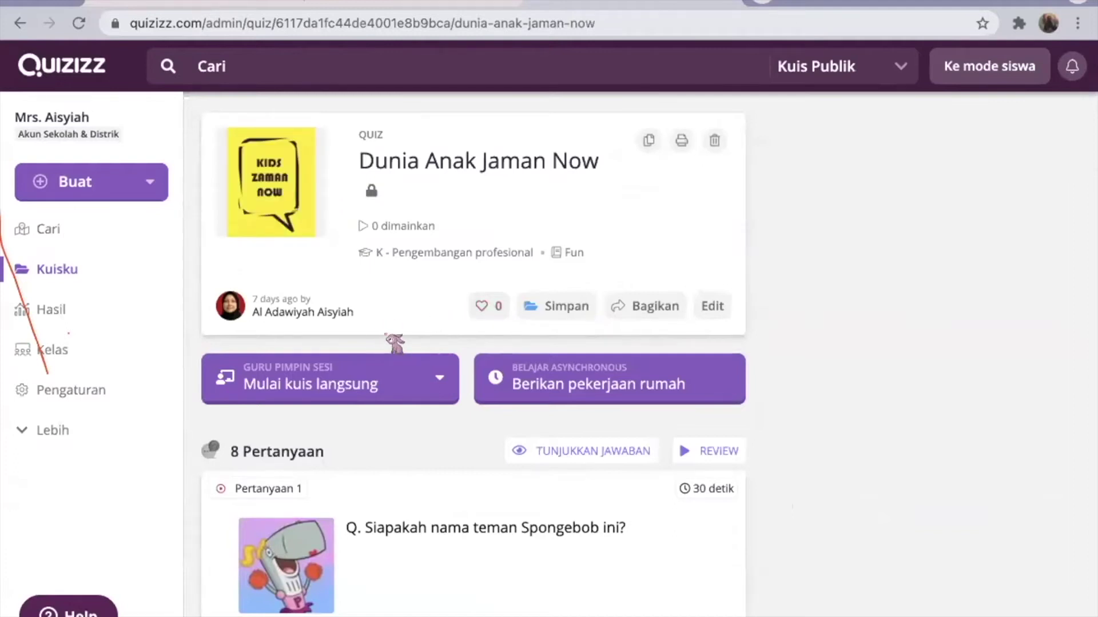
# Step: Set up a live session of Dunia Anak Jaman Now in Tim mode with 5 teams
pyautogui.click(426, 382)
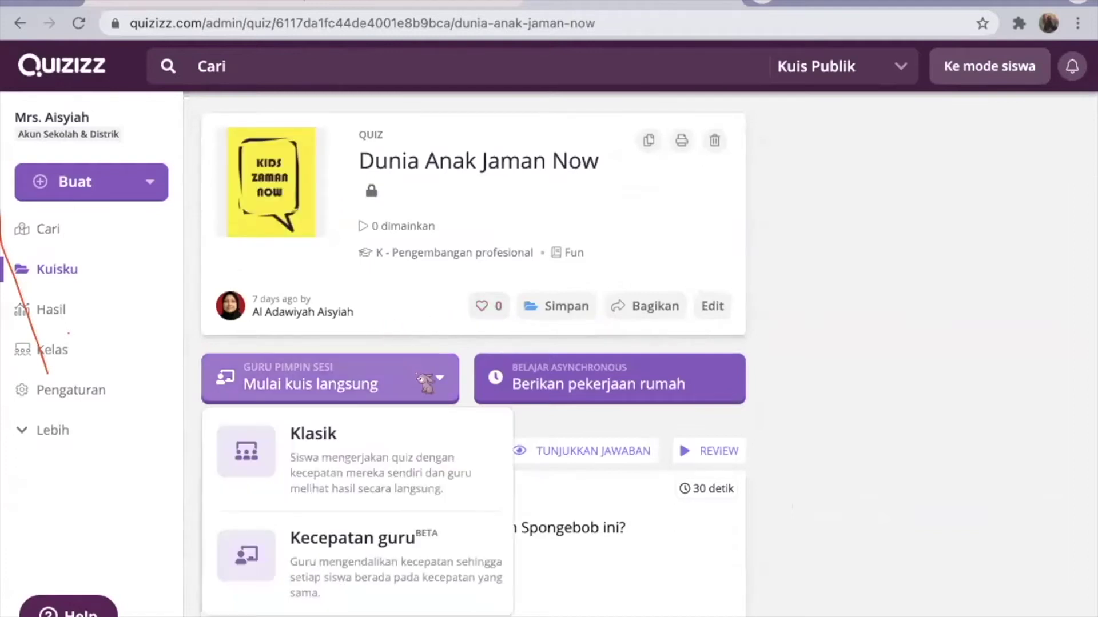
pyautogui.click(417, 473)
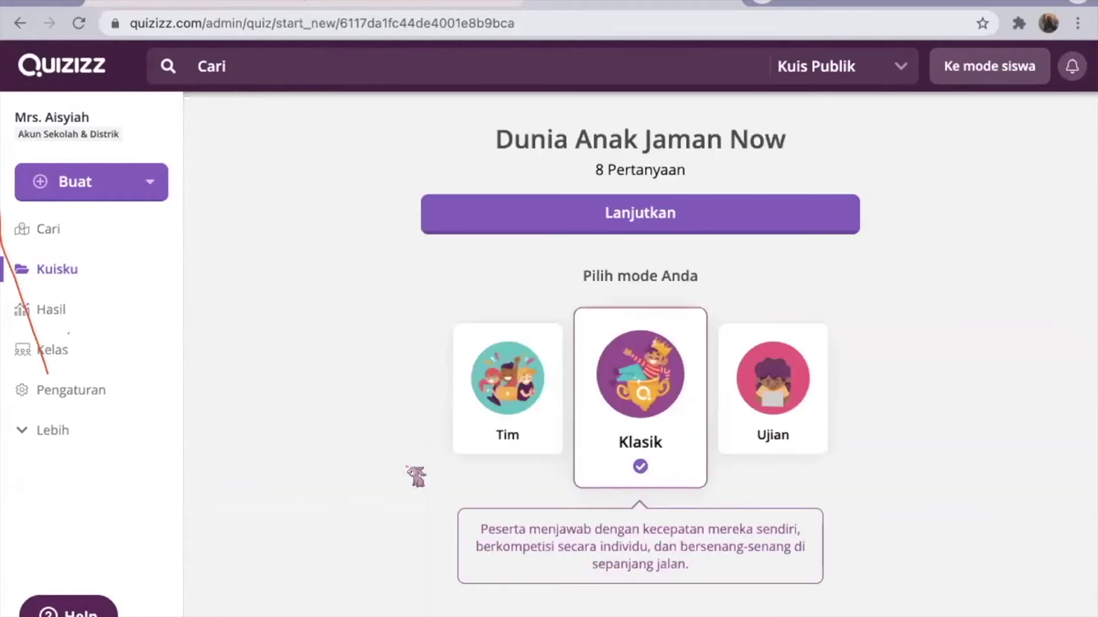
pyautogui.click(506, 428)
pyautogui.scroll(-5, 508, 425)
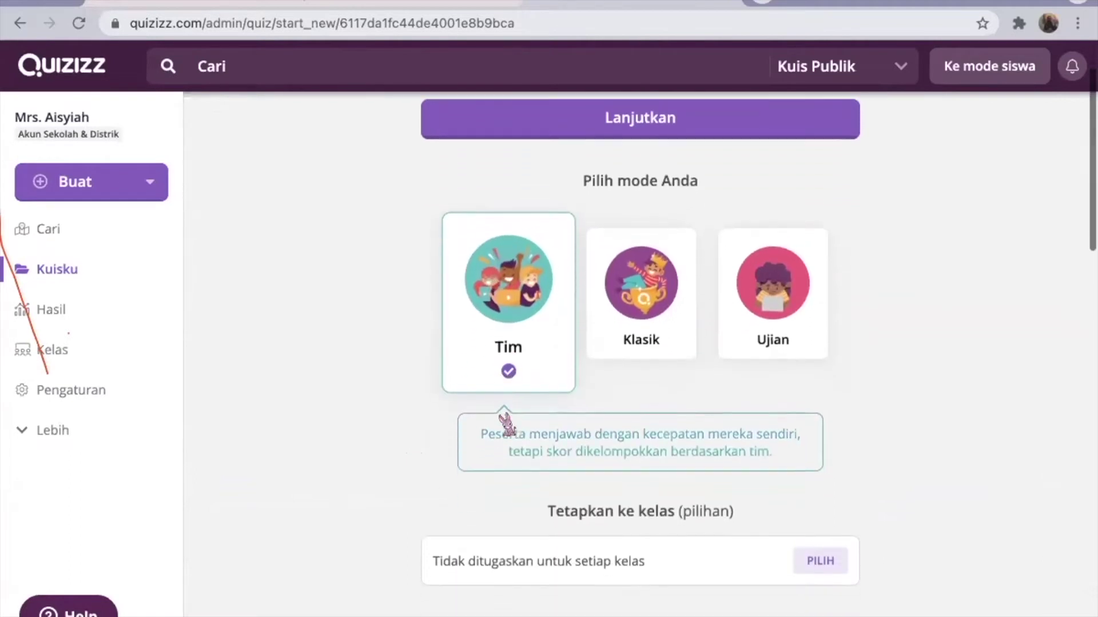
pyautogui.scroll(-3, 508, 425)
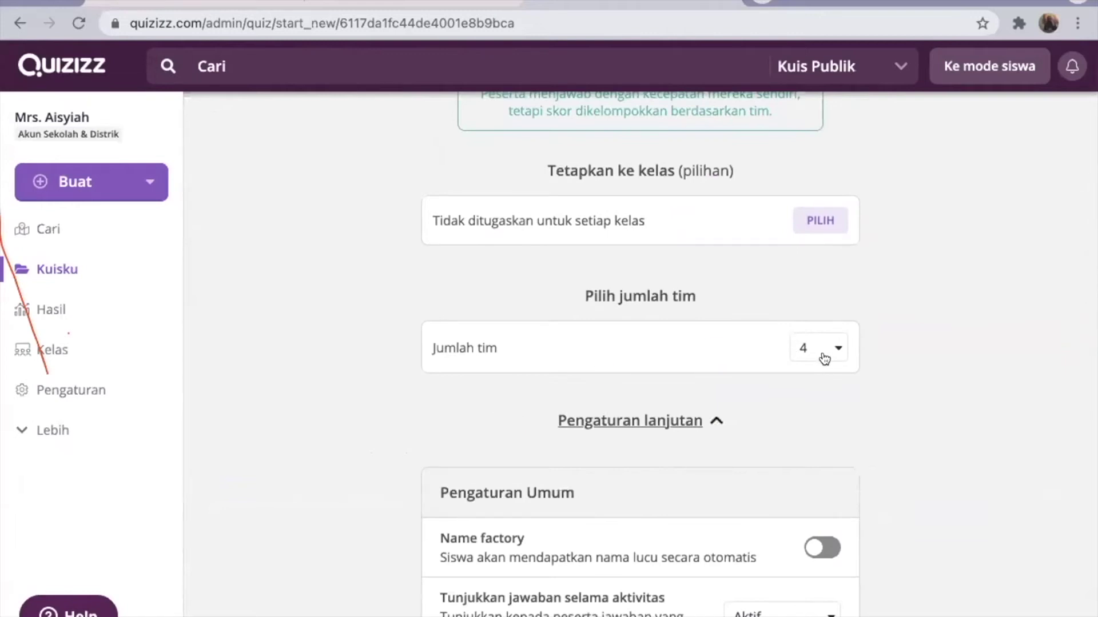
pyautogui.click(823, 357)
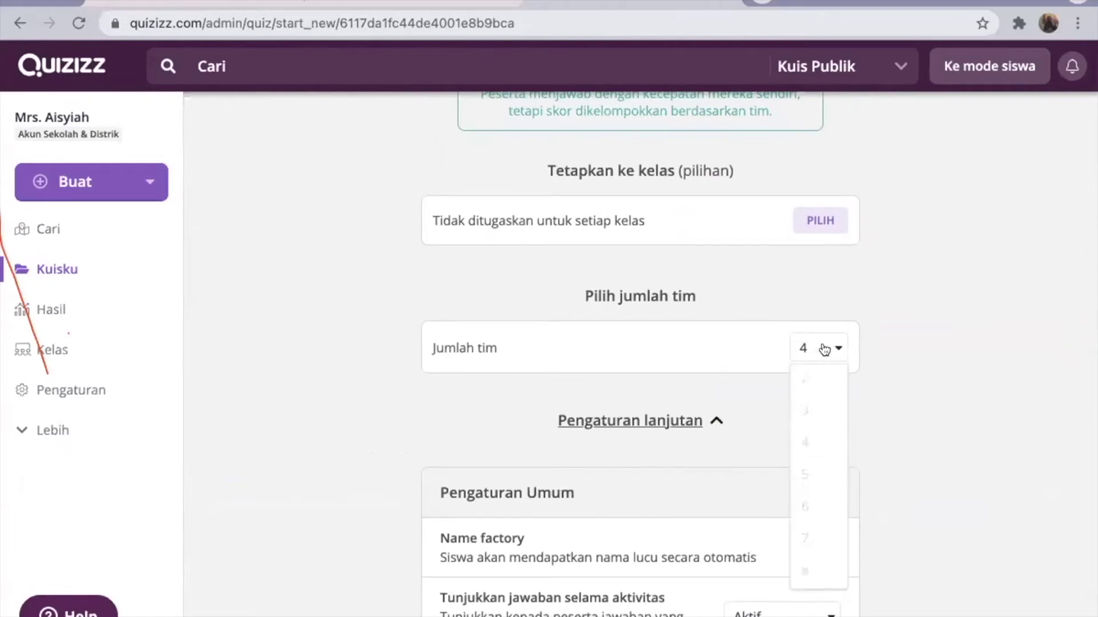
pyautogui.click(809, 478)
# Step: Turn off shuffled questions and shuffled answer options in the advanced settings, and continue to the team session lobby
pyautogui.scroll(-5, 772, 397)
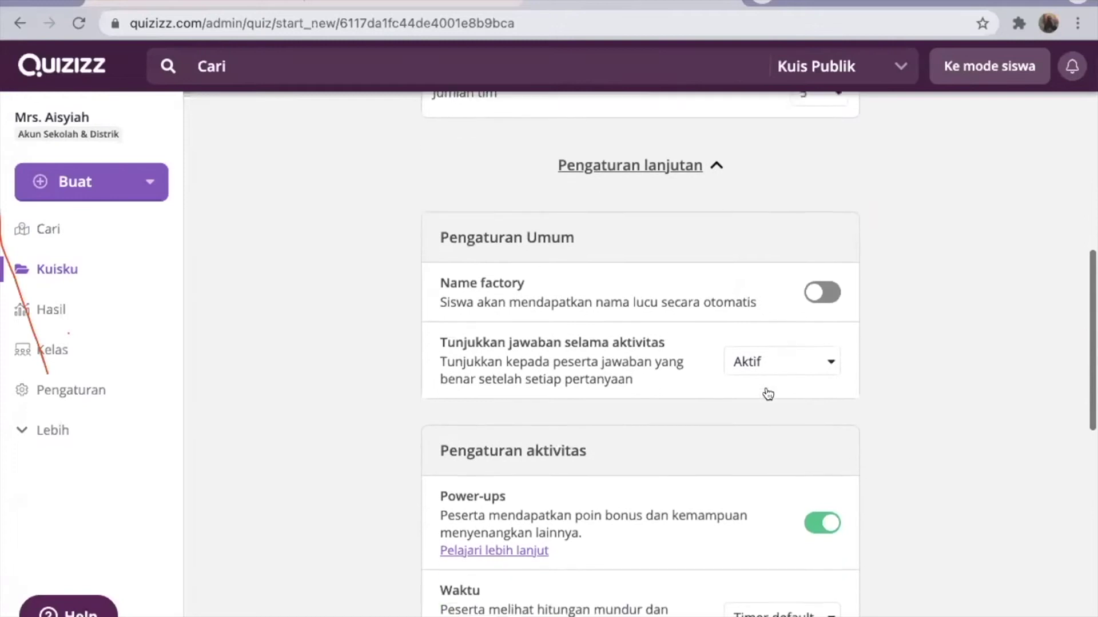
pyautogui.scroll(-2, 773, 399)
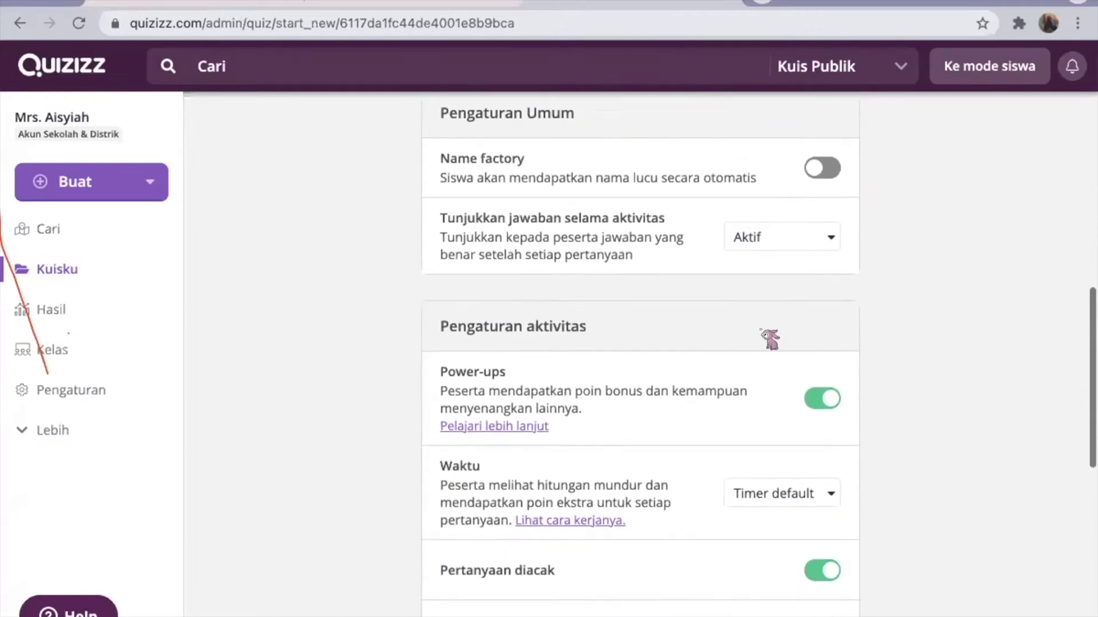
pyautogui.scroll(-8, 813, 248)
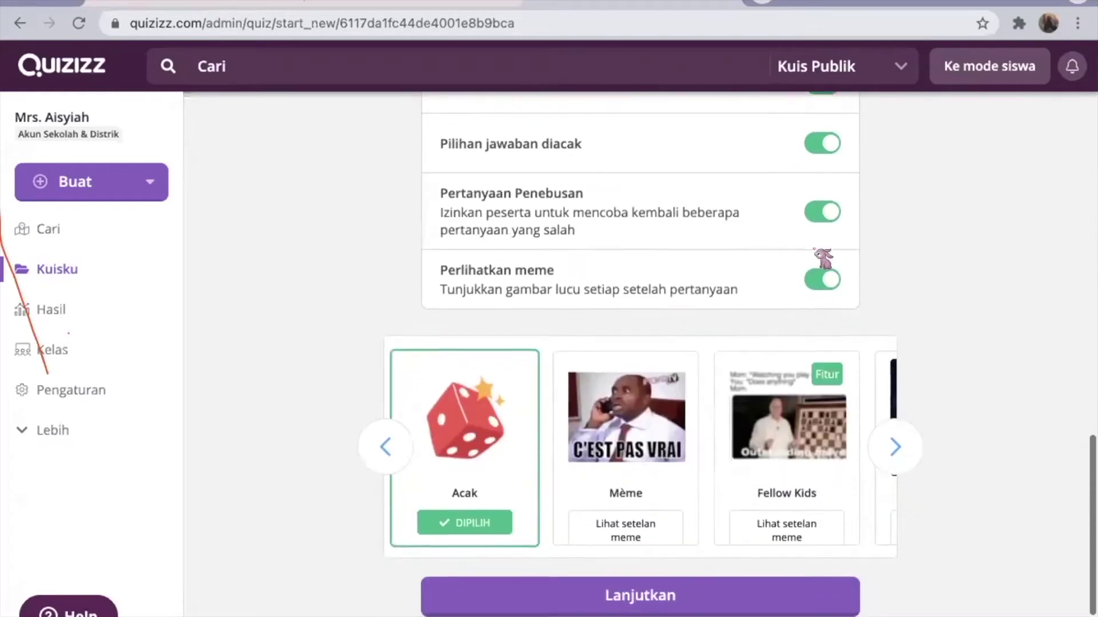
pyautogui.scroll(2, 822, 258)
pyautogui.click(822, 258)
pyautogui.click(821, 198)
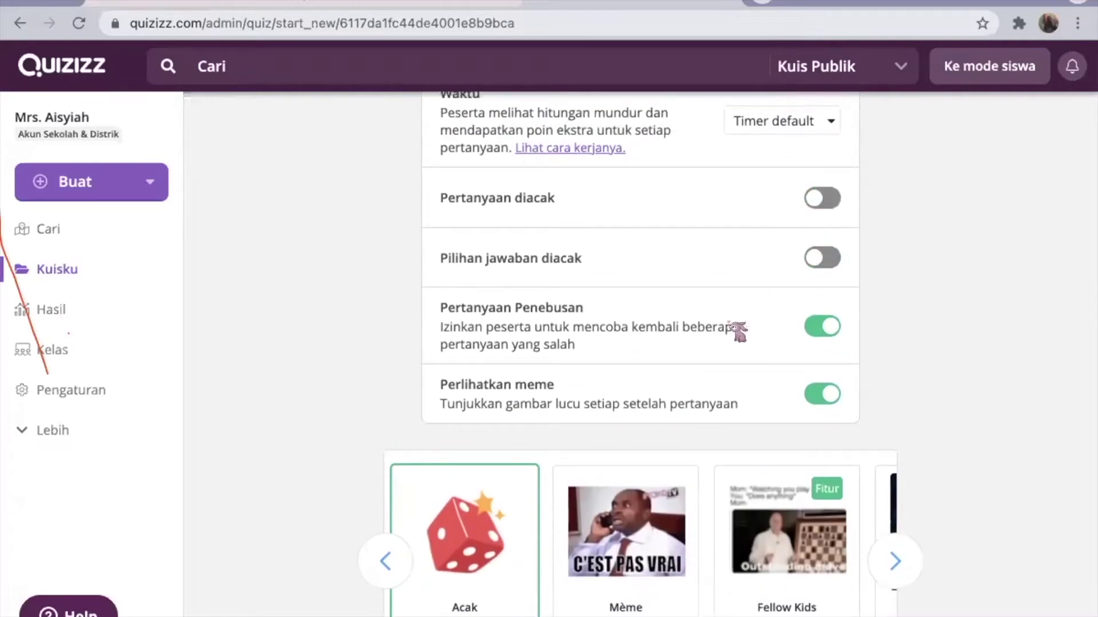
pyautogui.scroll(-4, 725, 334)
pyautogui.click(631, 492)
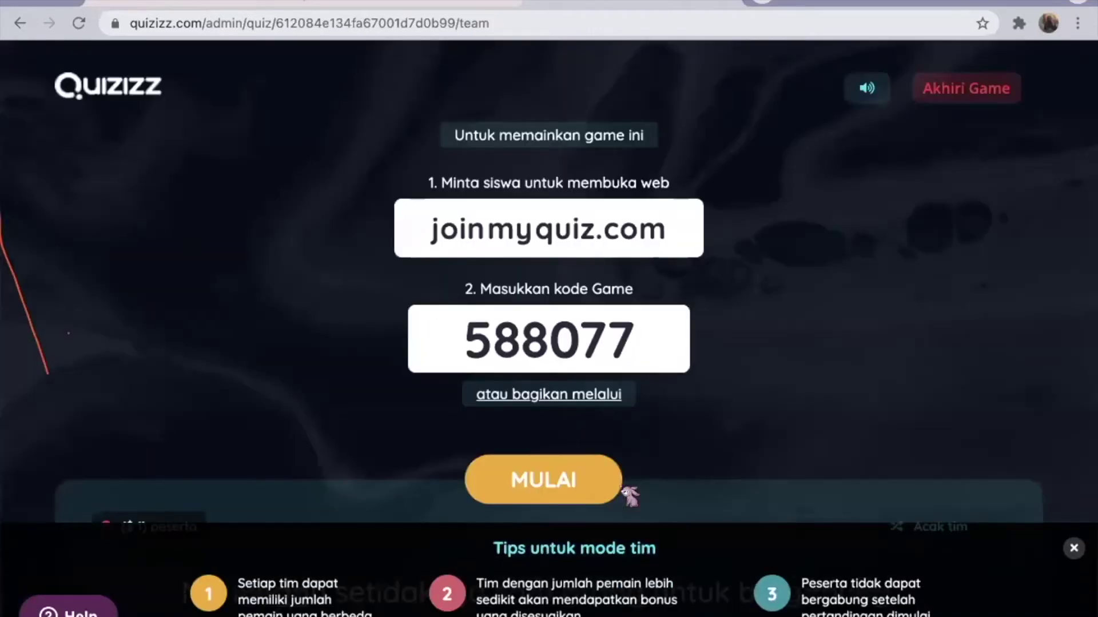
# Step: Dismiss the team mode tips in the waiting lobby and open the options for sharing the session
pyautogui.scroll(-2, 808, 318)
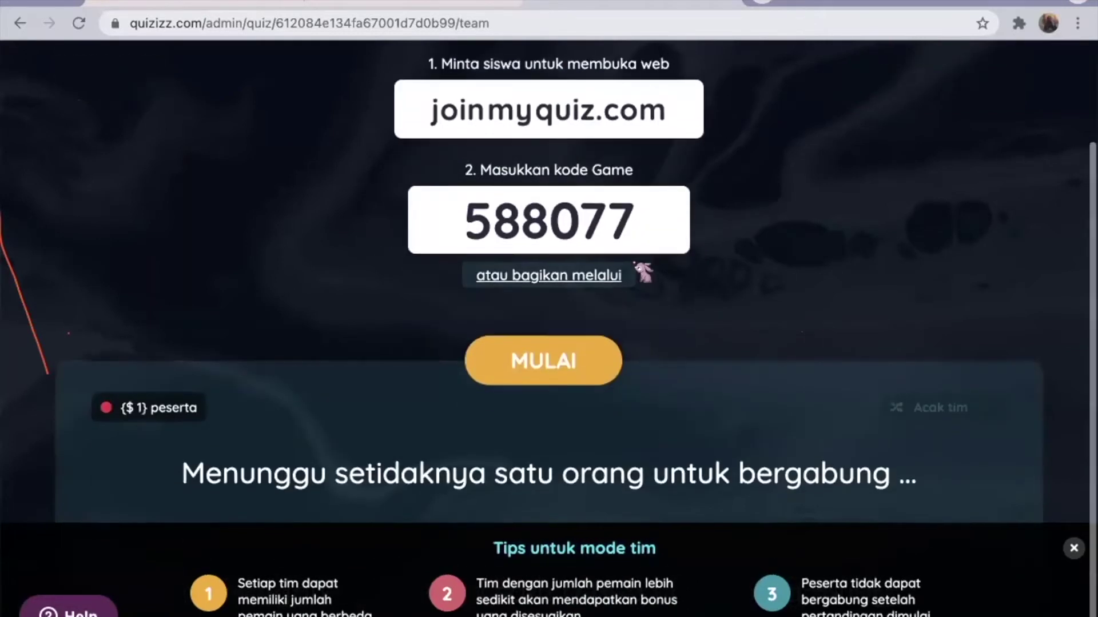
pyautogui.scroll(-1, 520, 279)
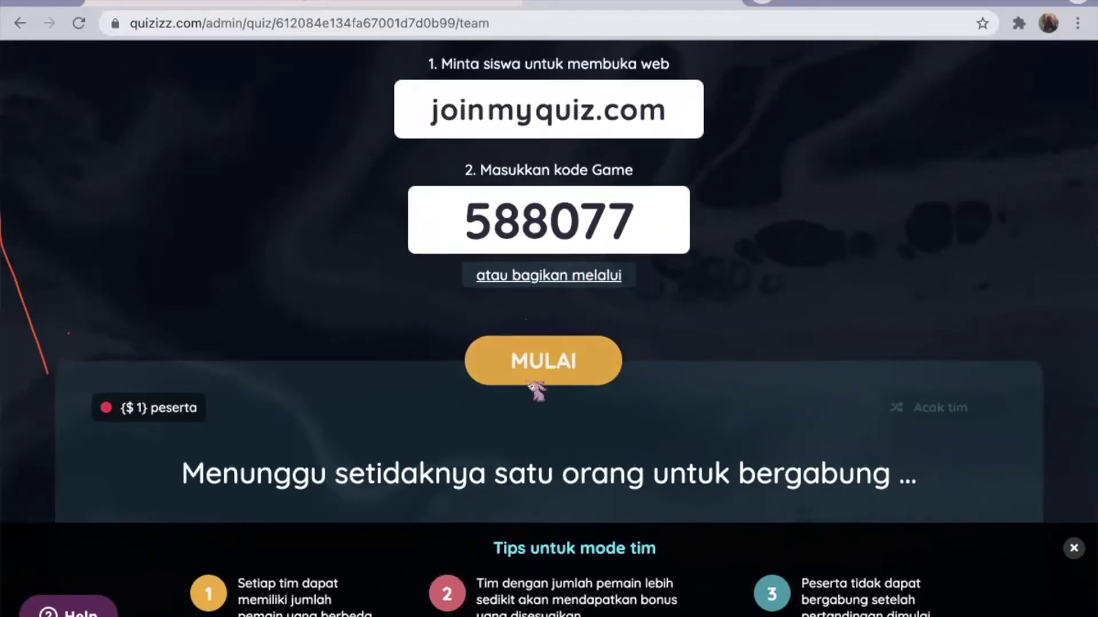
pyautogui.click(1074, 547)
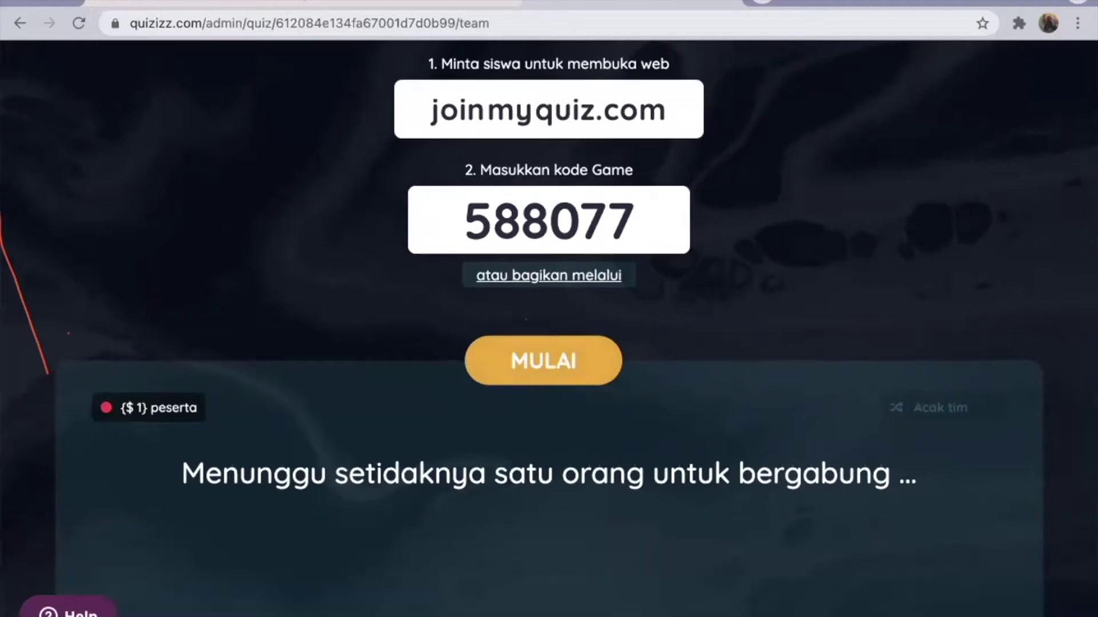
pyautogui.scroll(2, 974, 557)
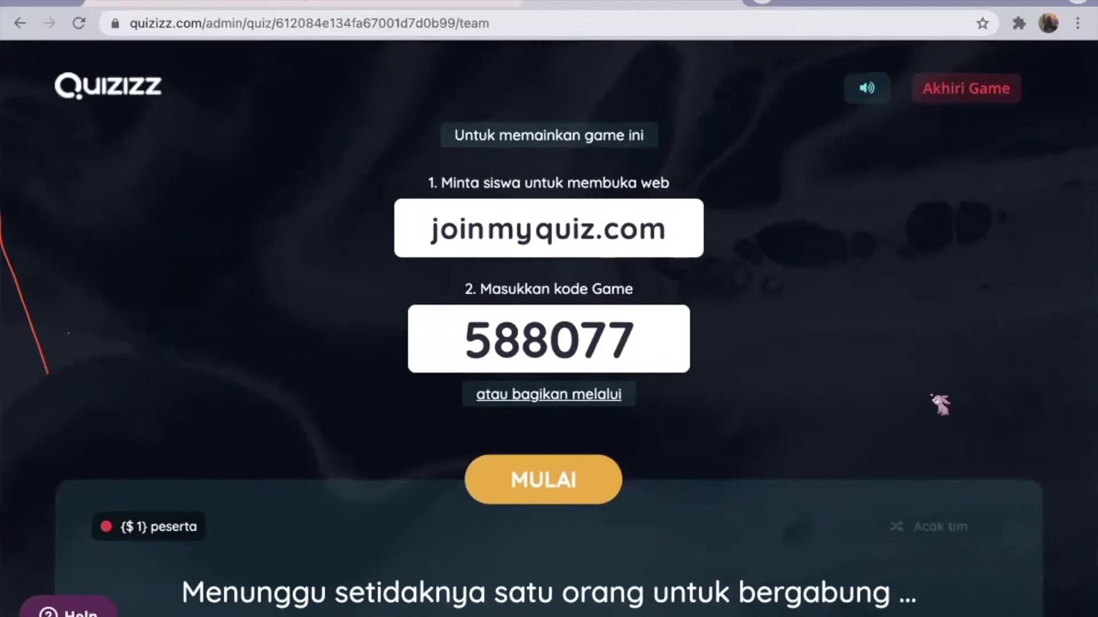
pyautogui.scroll(-2, 592, 394)
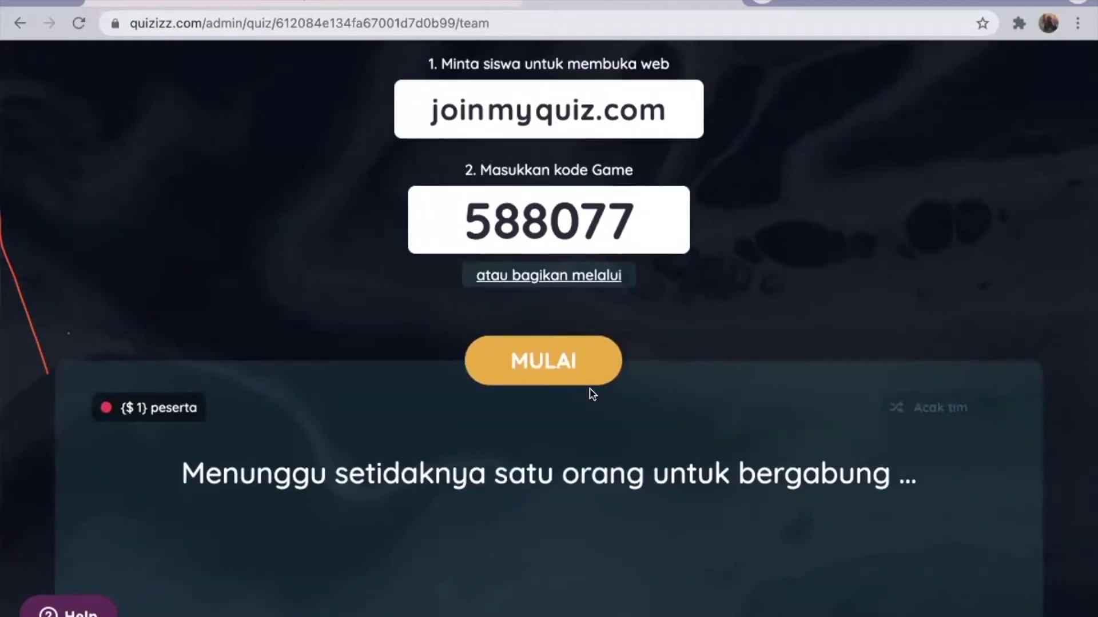
pyautogui.scroll(2, 592, 393)
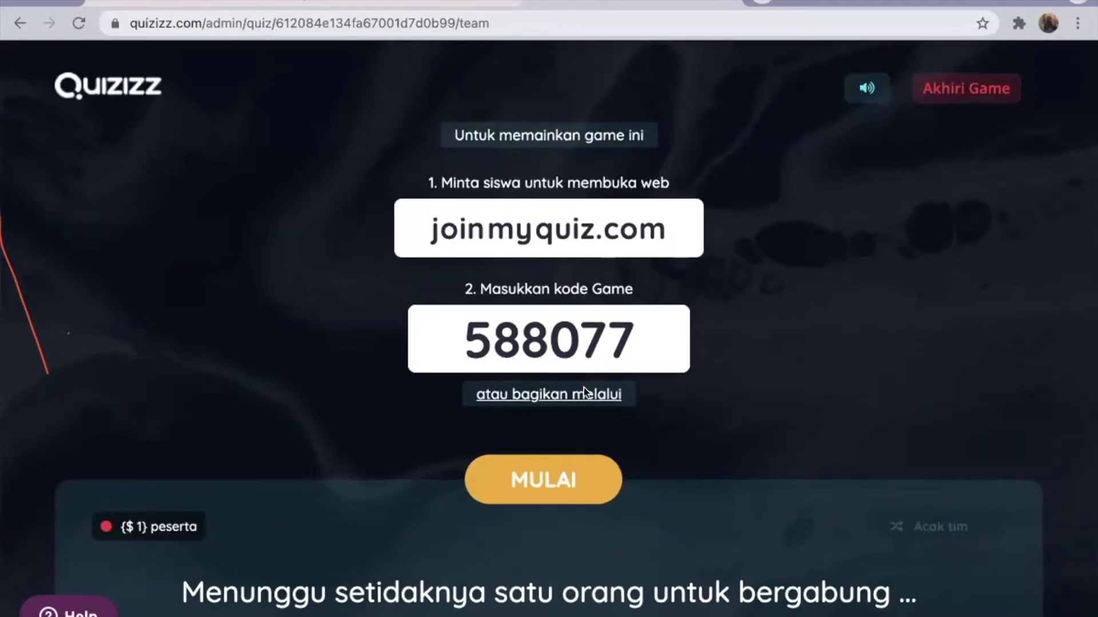
pyautogui.click(585, 394)
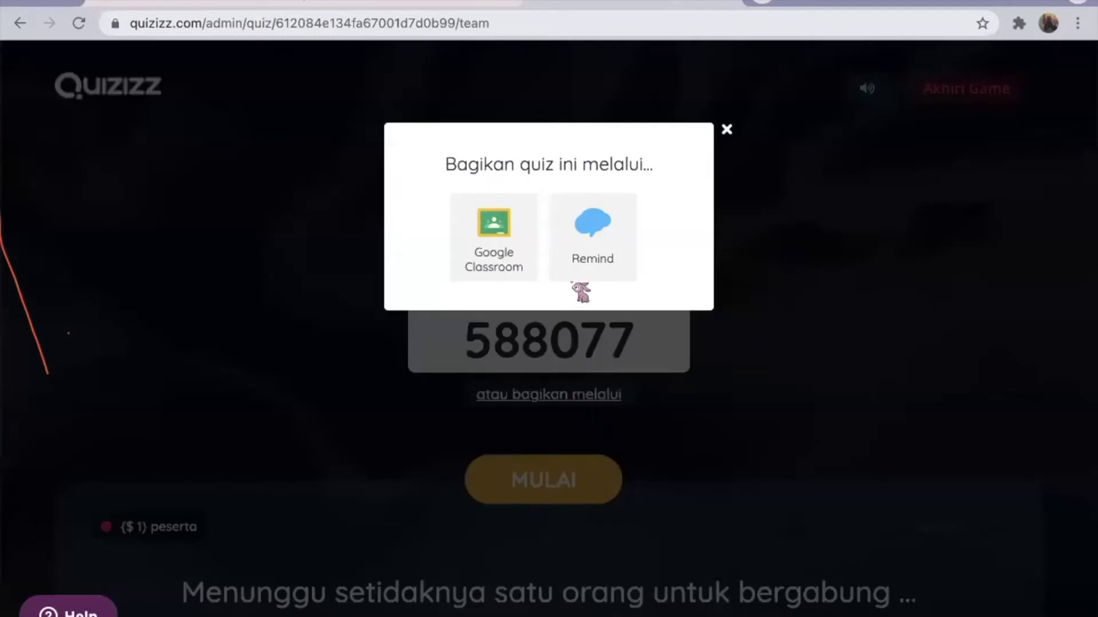
# Step: Close the sharing options and swap one Royal Rats player with one Grumpy Monkeys player in the team lobby
pyautogui.click(727, 128)
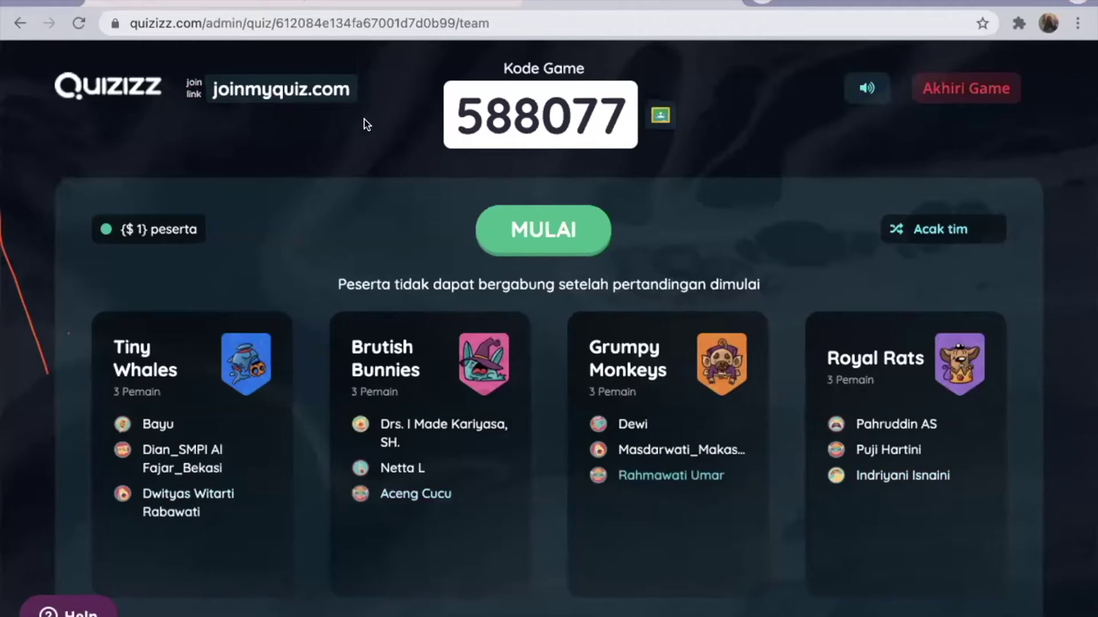
pyautogui.scroll(-5, 349, 200)
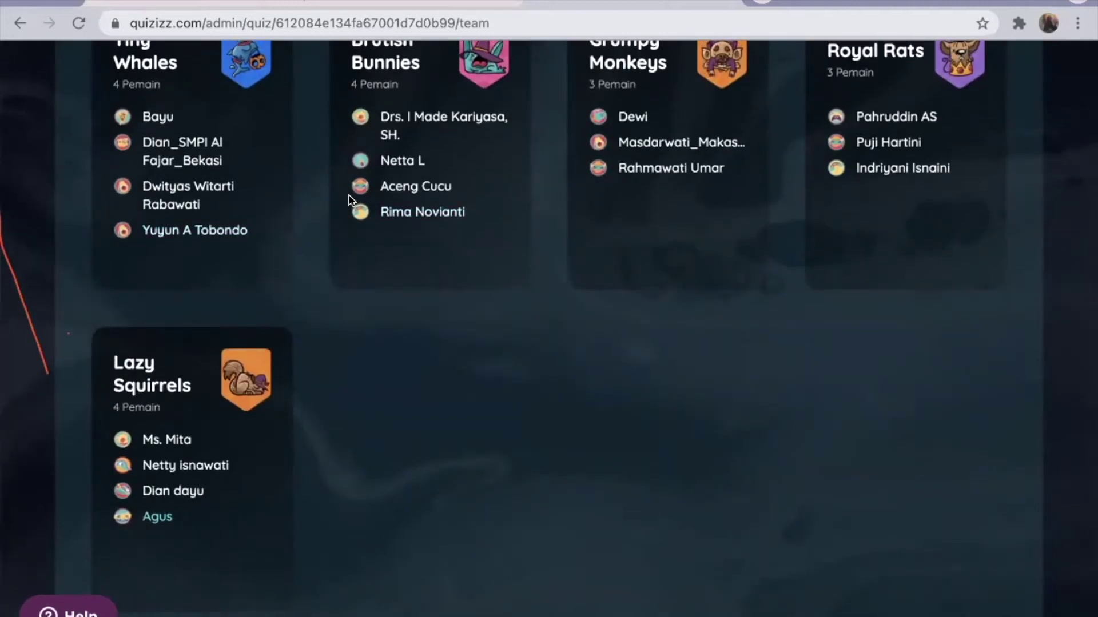
pyautogui.scroll(3, 348, 196)
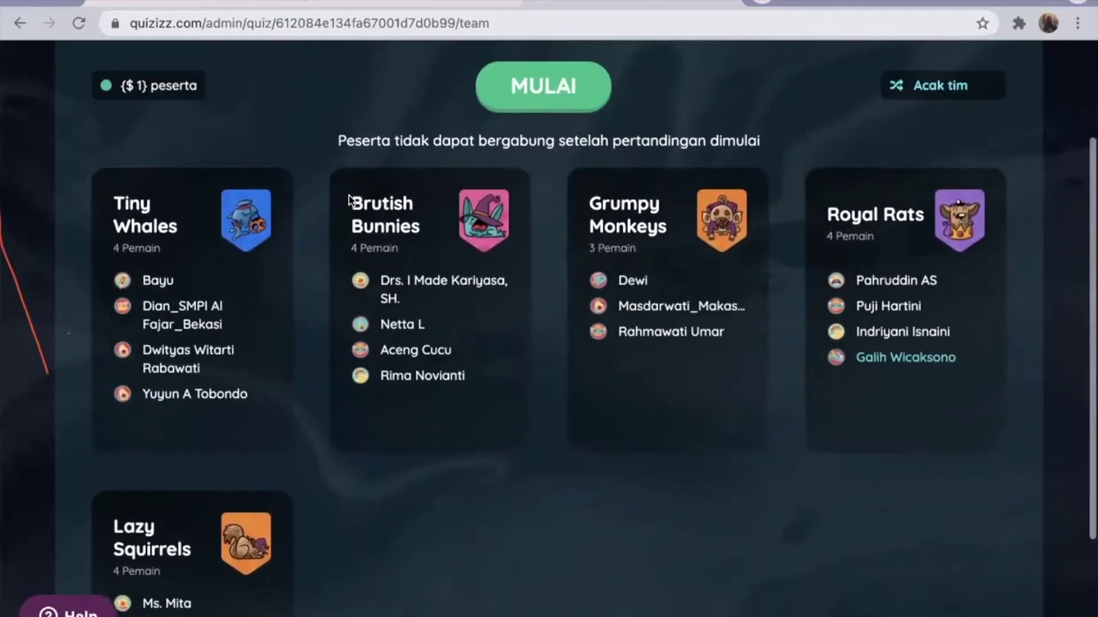
pyautogui.scroll(-1, 349, 195)
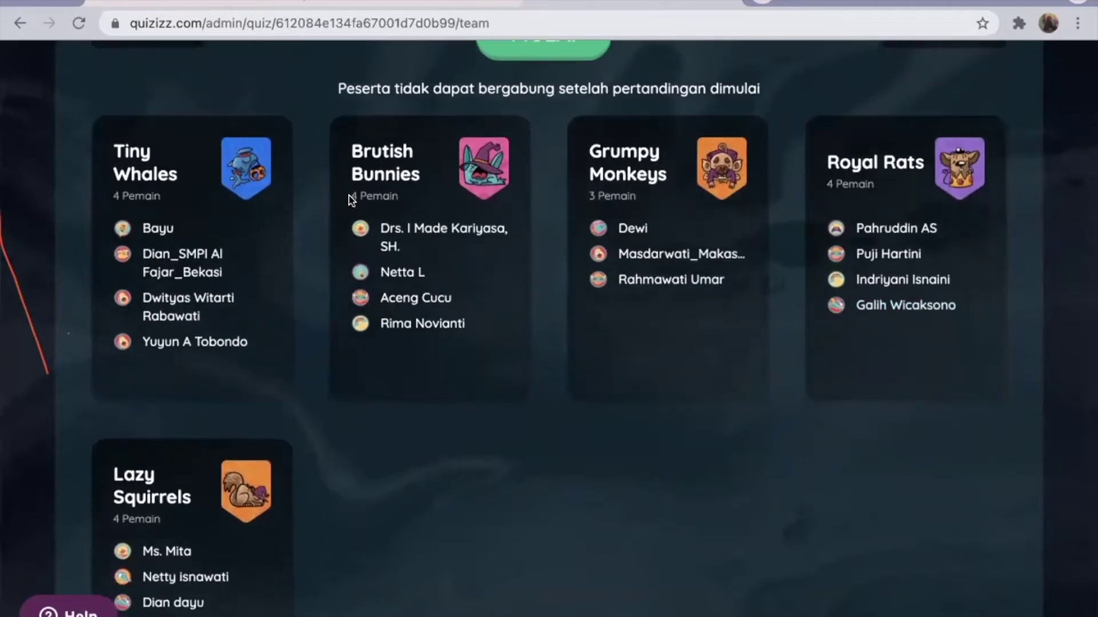
pyautogui.scroll(-1, 349, 195)
pyautogui.scroll(2, 349, 196)
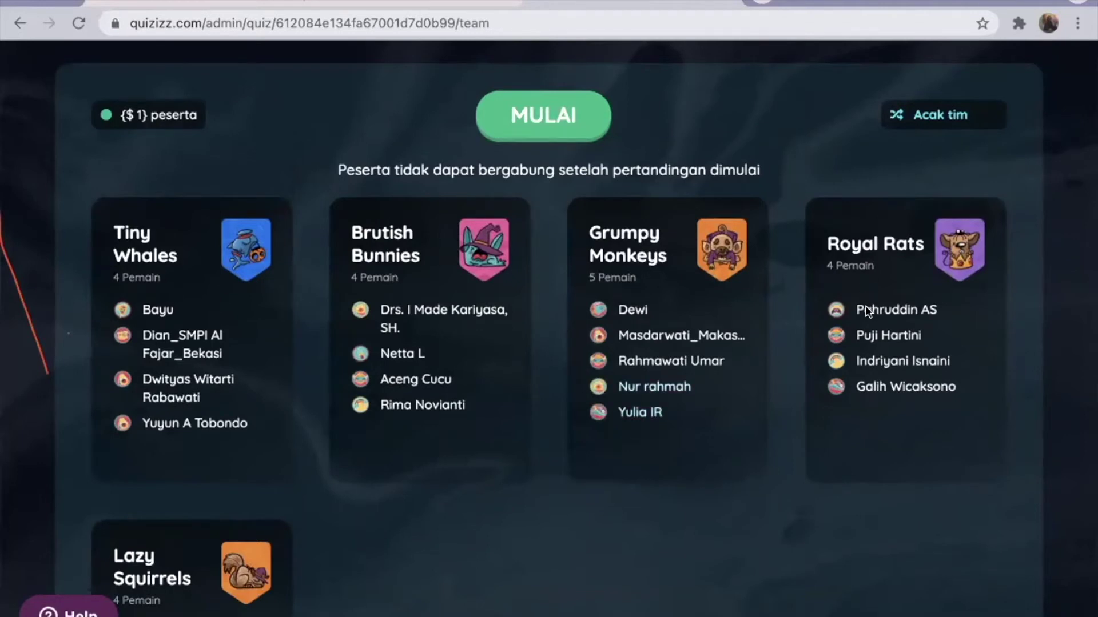
pyautogui.moveTo(867, 312); pyautogui.dragTo(670, 400)
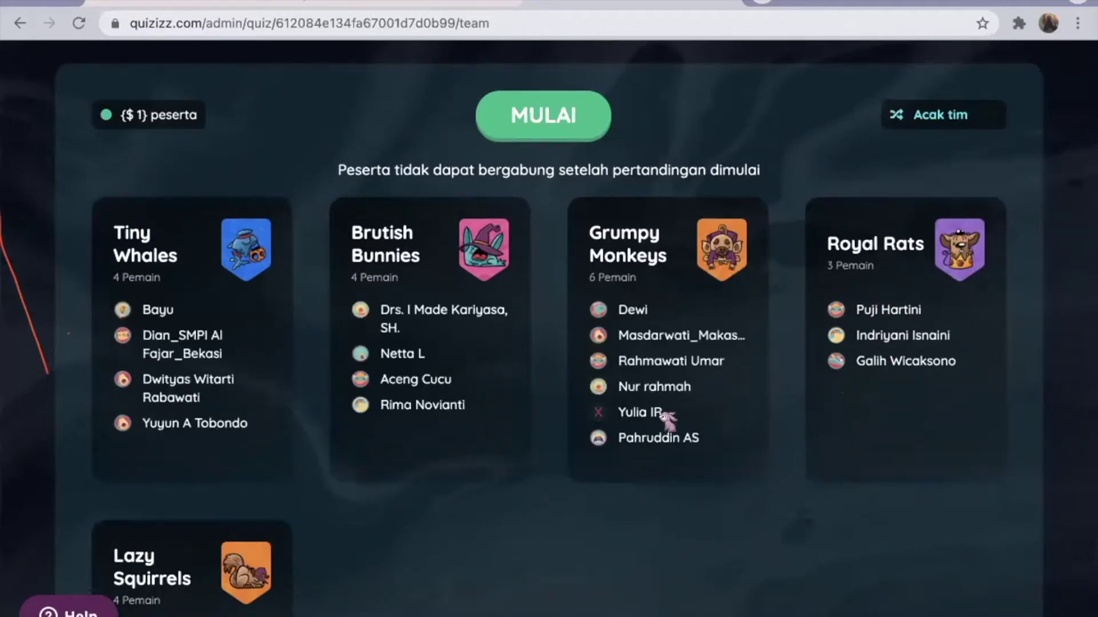
pyautogui.moveTo(646, 417); pyautogui.dragTo(905, 346)
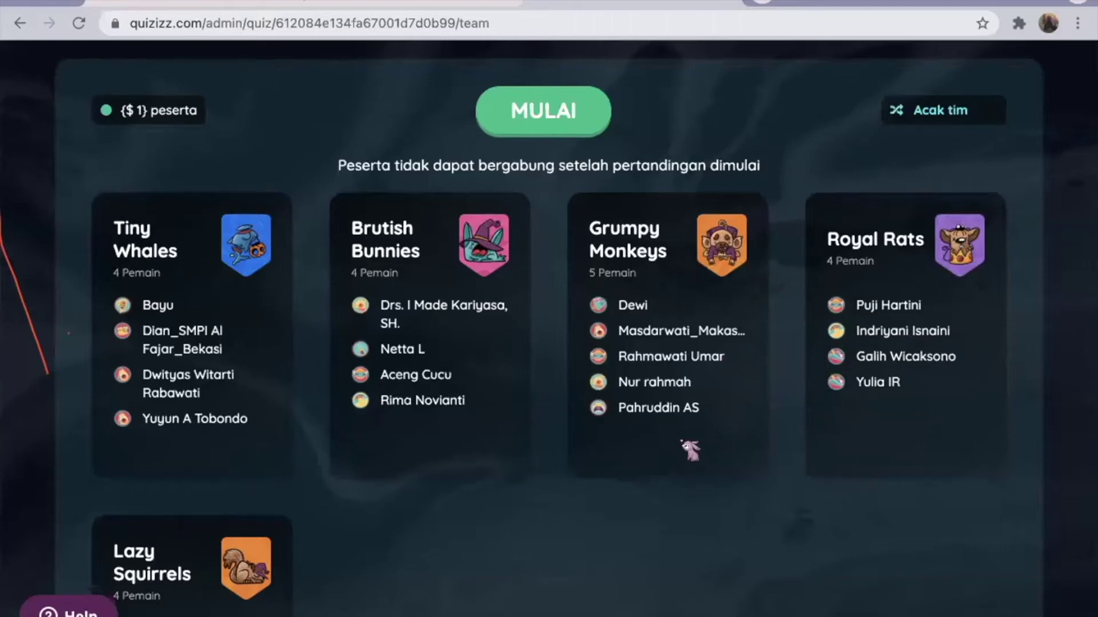
# Step: Check the player lists of all five teams in the lobby and start the team game
pyautogui.scroll(-3, 692, 451)
pyautogui.scroll(2, 690, 450)
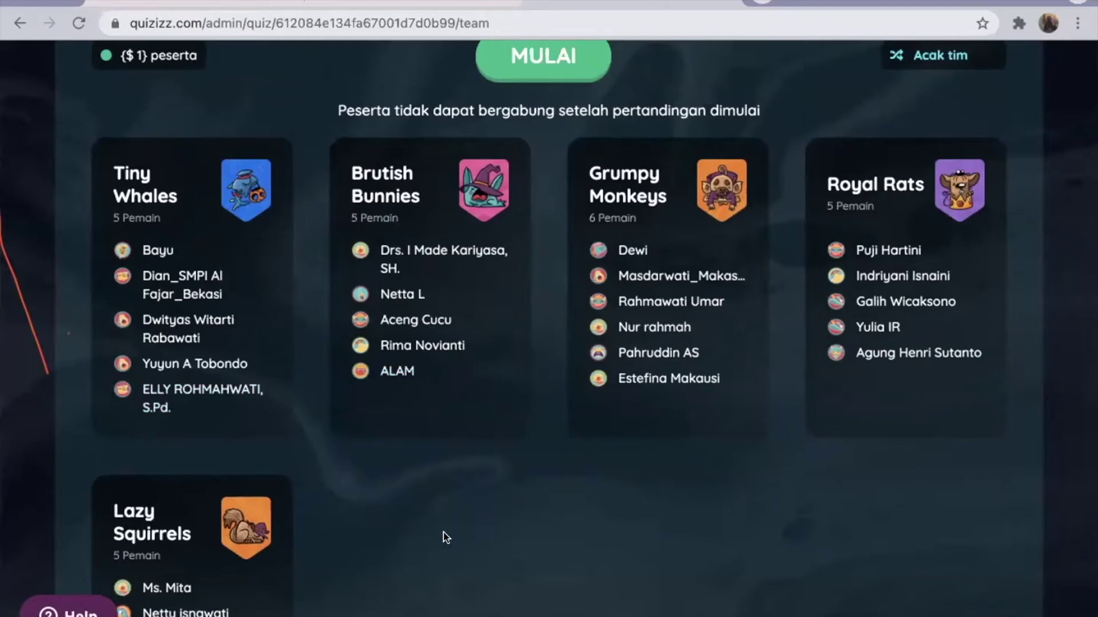
pyautogui.scroll(-3, 445, 537)
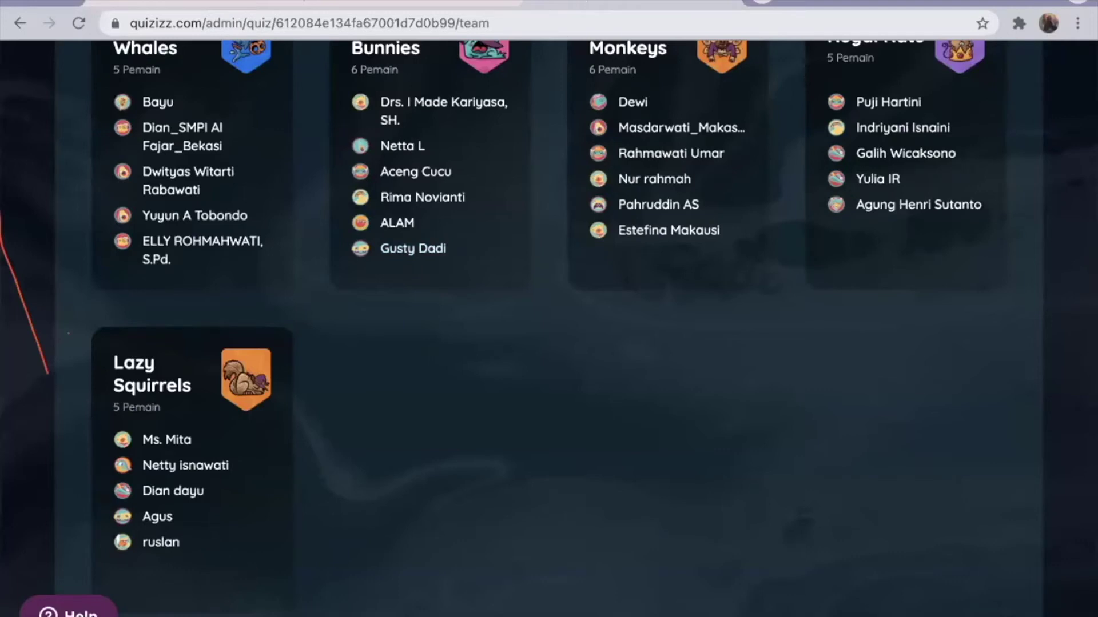
pyautogui.rightClick(300, 1)
pyautogui.press('Escape')
pyautogui.scroll(5, 698, 229)
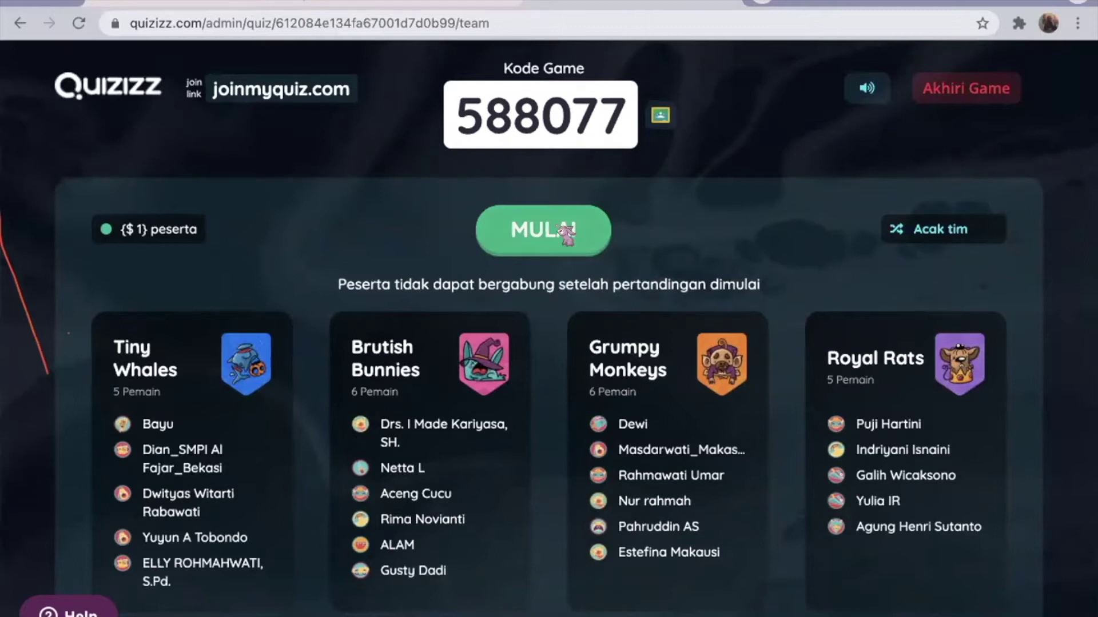
pyautogui.scroll(-6, 529, 410)
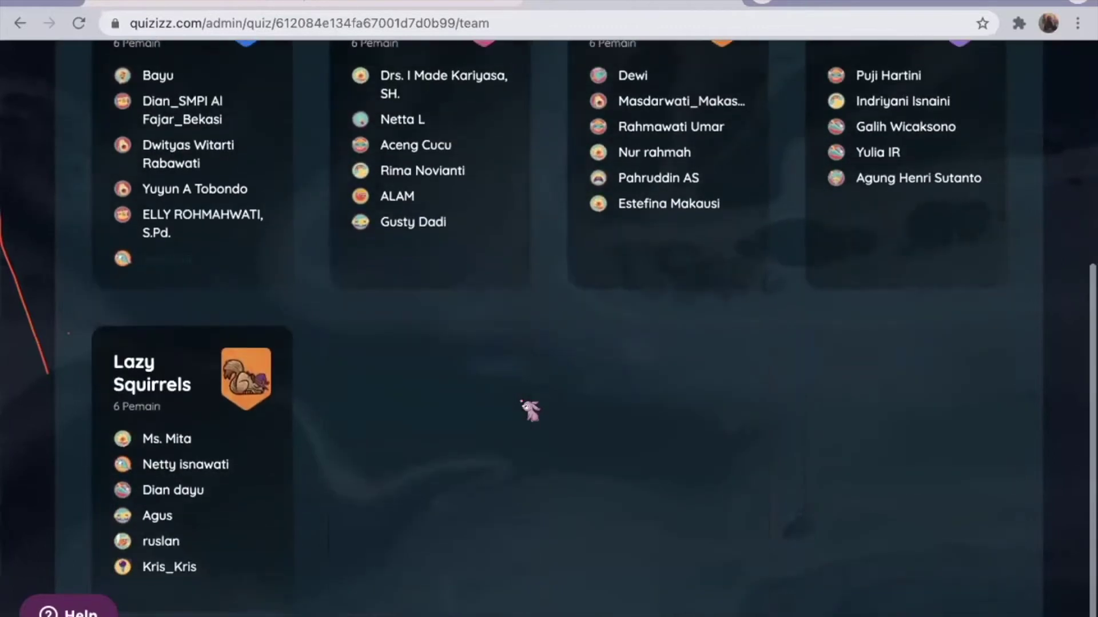
pyautogui.scroll(1, 530, 411)
pyautogui.scroll(-2, 530, 411)
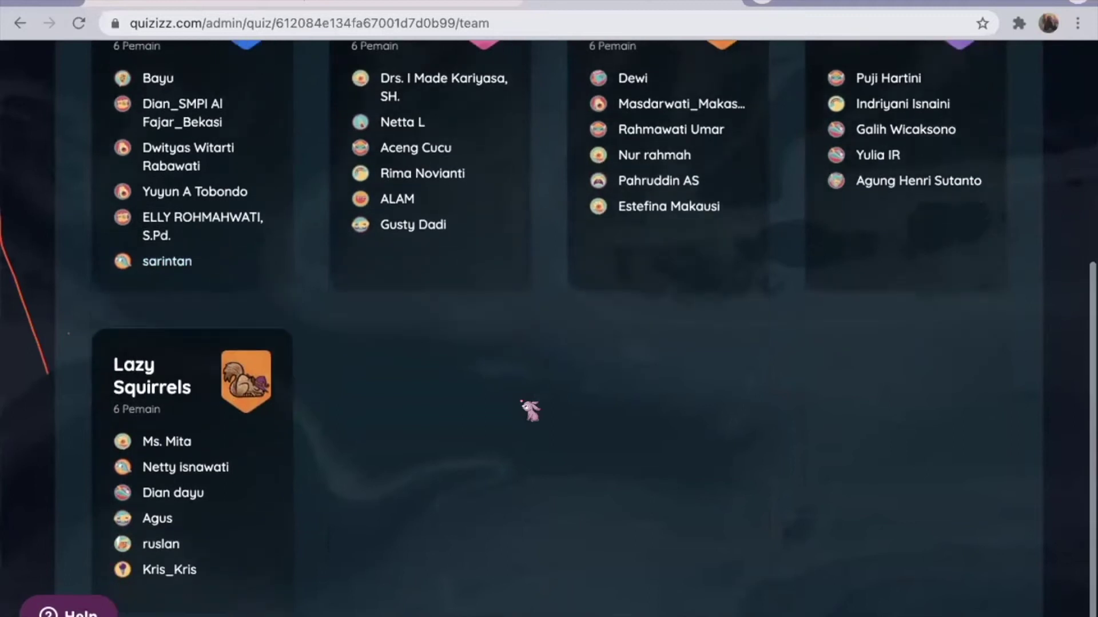
pyautogui.scroll(2, 530, 410)
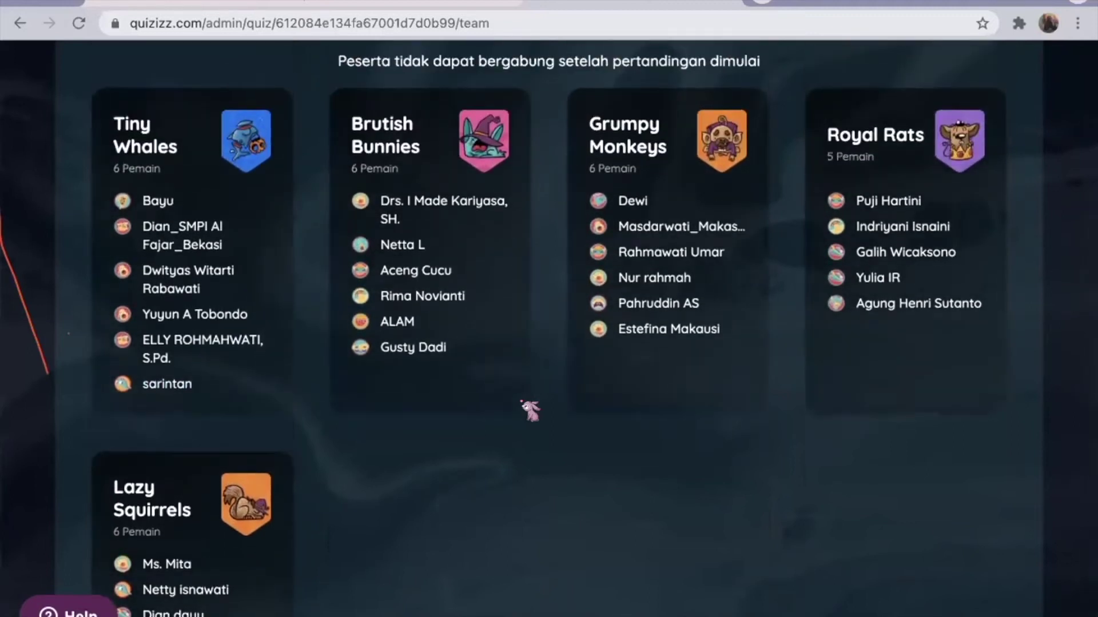
pyautogui.scroll(2, 530, 411)
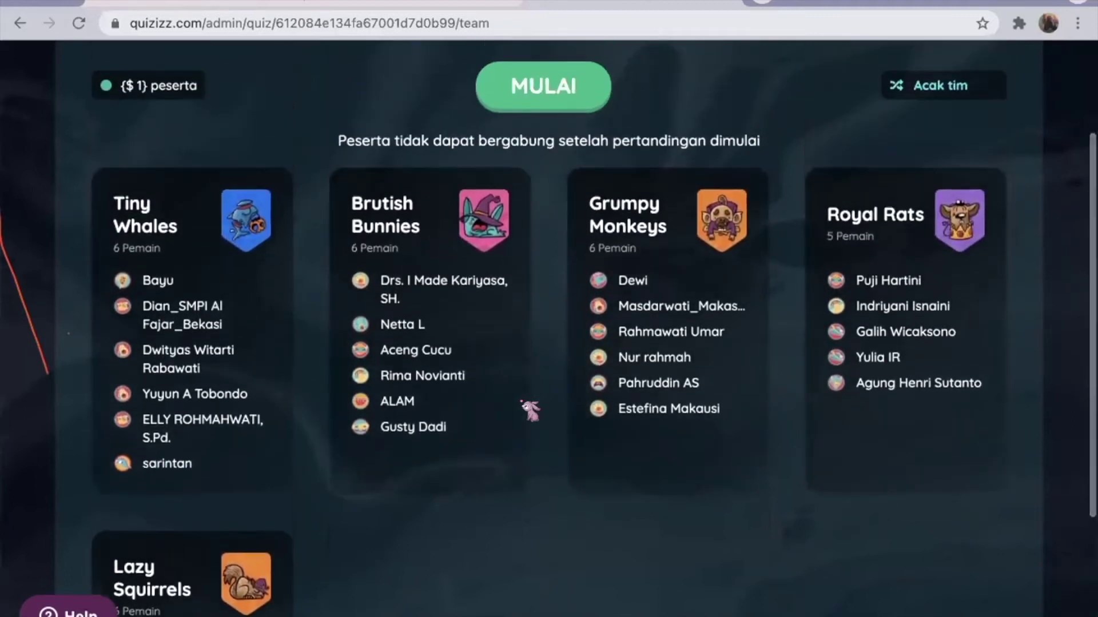
pyautogui.click(533, 96)
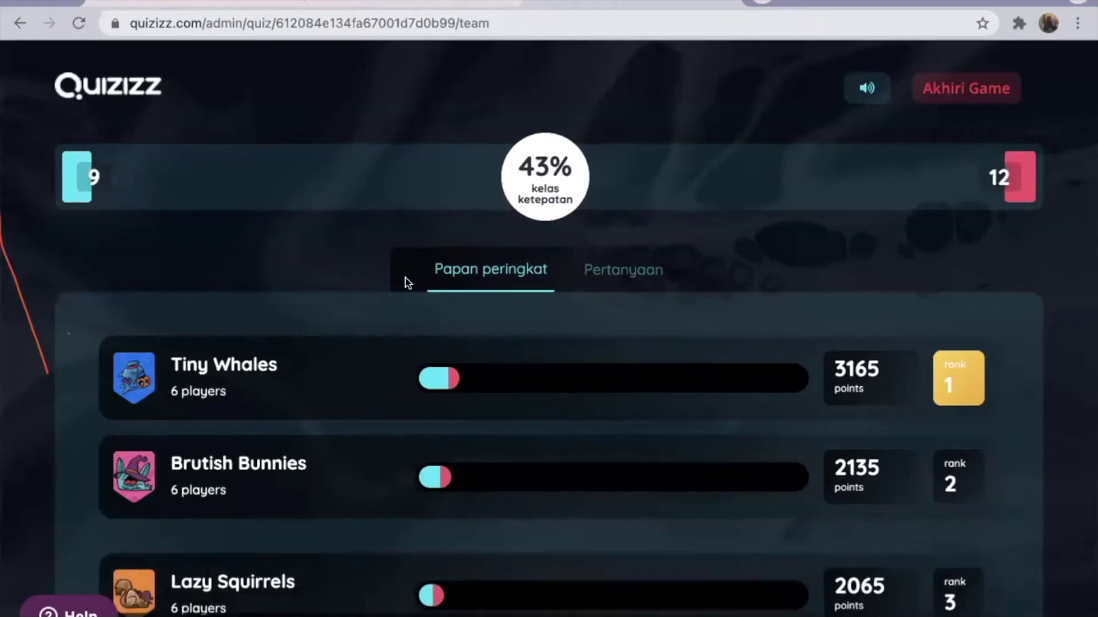
# Step: Examine the team standings and class accuracy on the leaderboard, and end the game for all teams
pyautogui.scroll(-2, 330, 278)
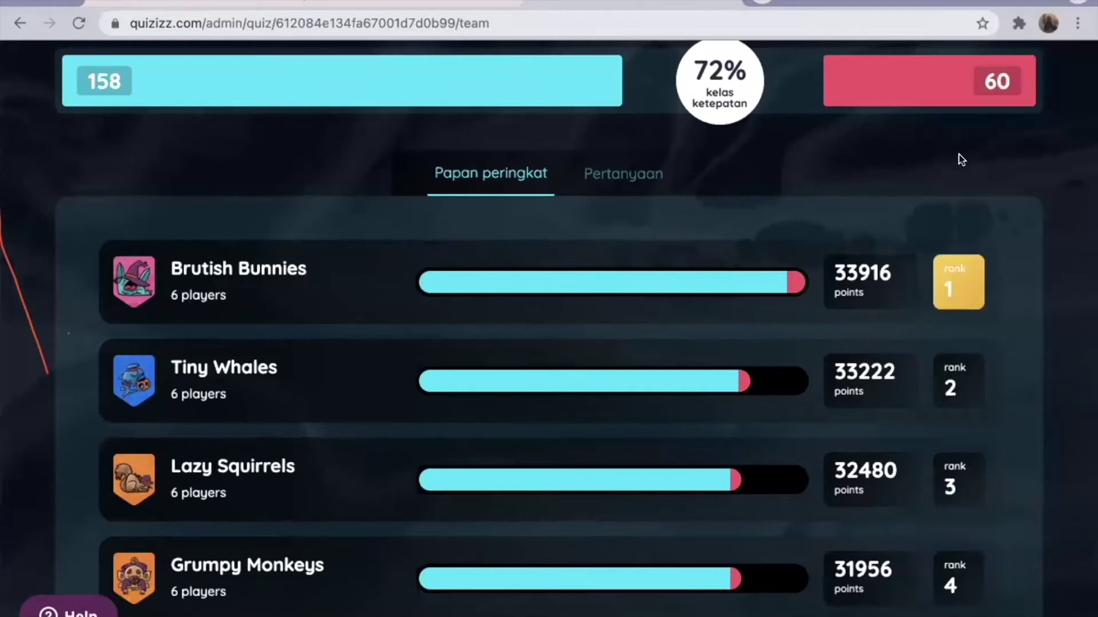
pyautogui.scroll(-2, 961, 160)
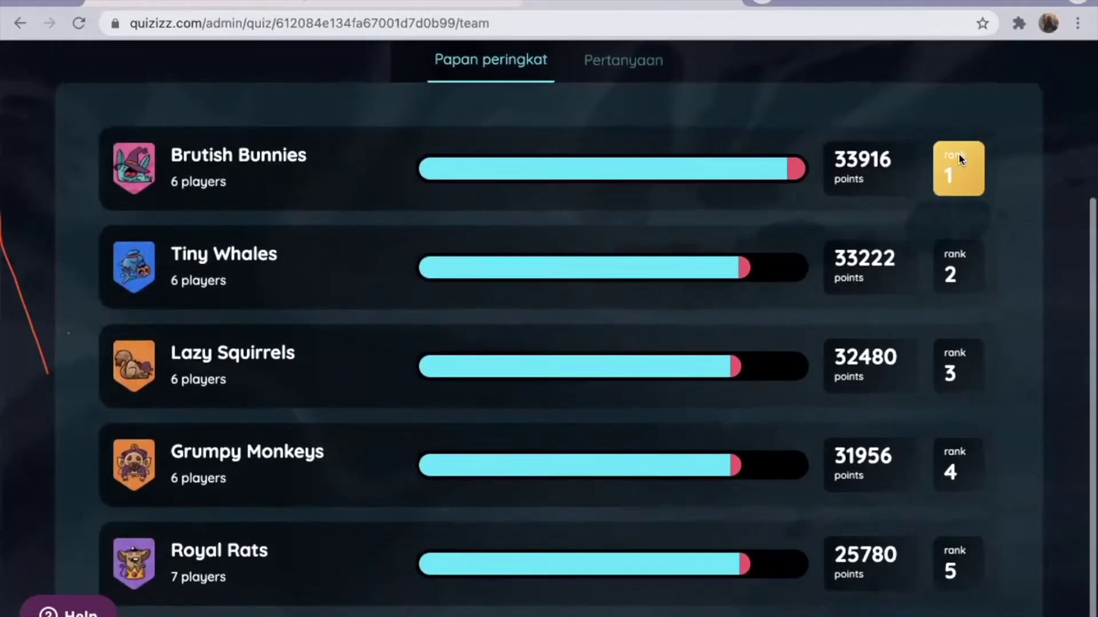
pyautogui.scroll(3, 959, 154)
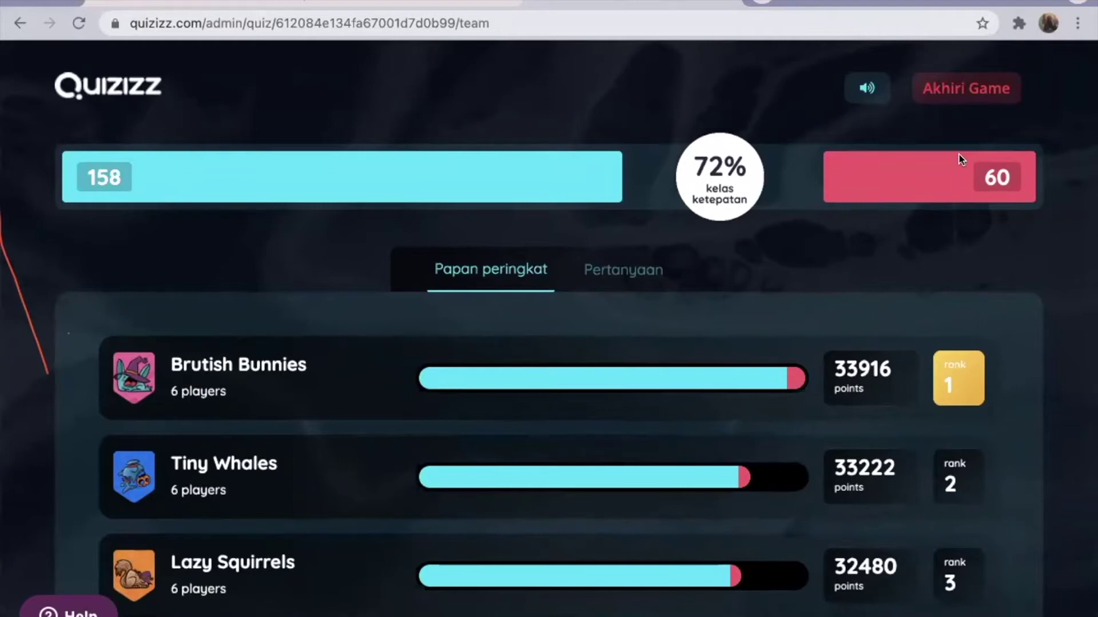
pyautogui.scroll(-3, 873, 380)
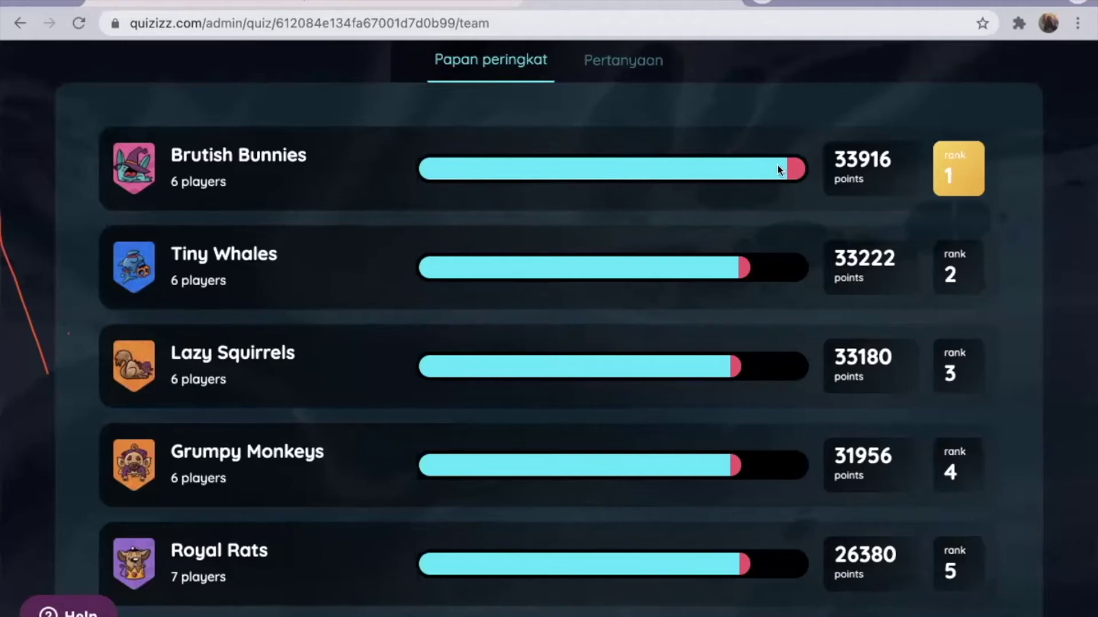
pyautogui.scroll(4, 777, 164)
pyautogui.scroll(-2, 778, 170)
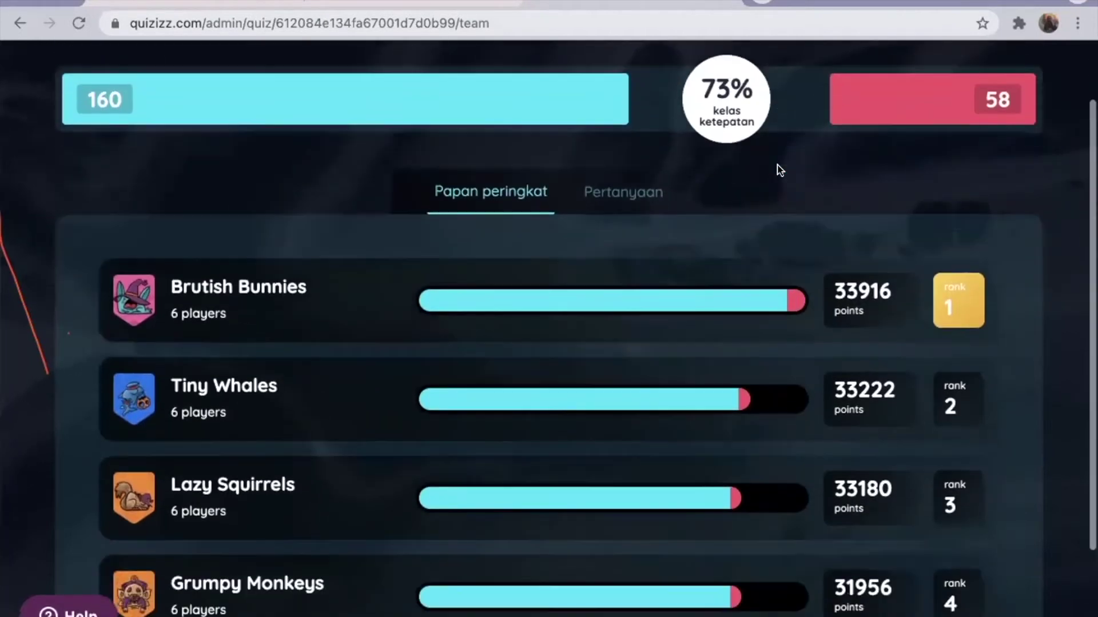
pyautogui.scroll(2, 777, 169)
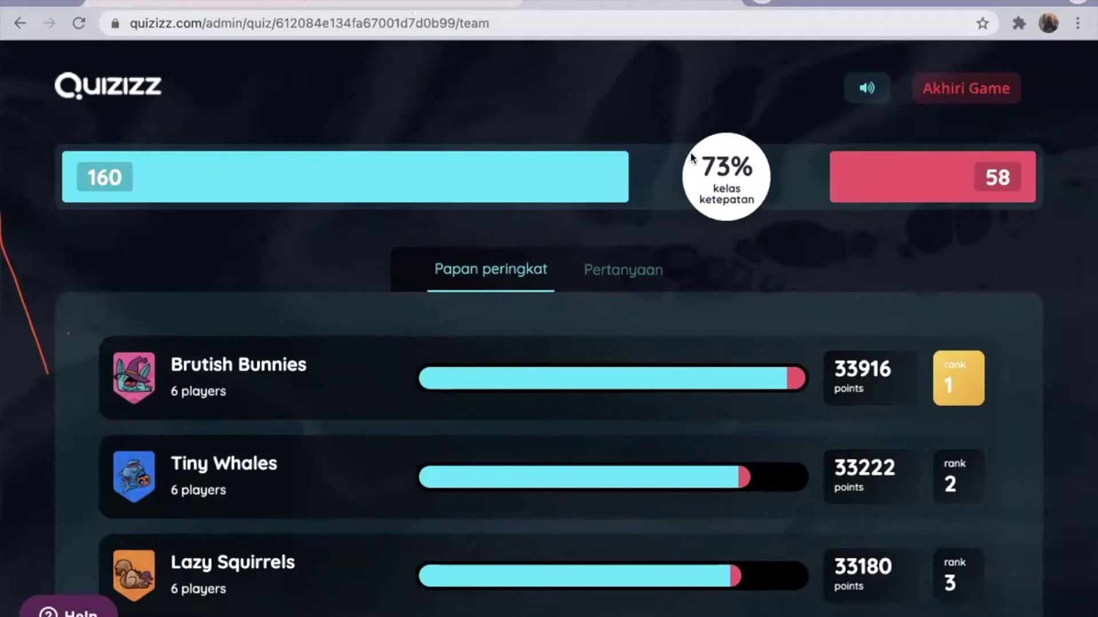
pyautogui.click(973, 92)
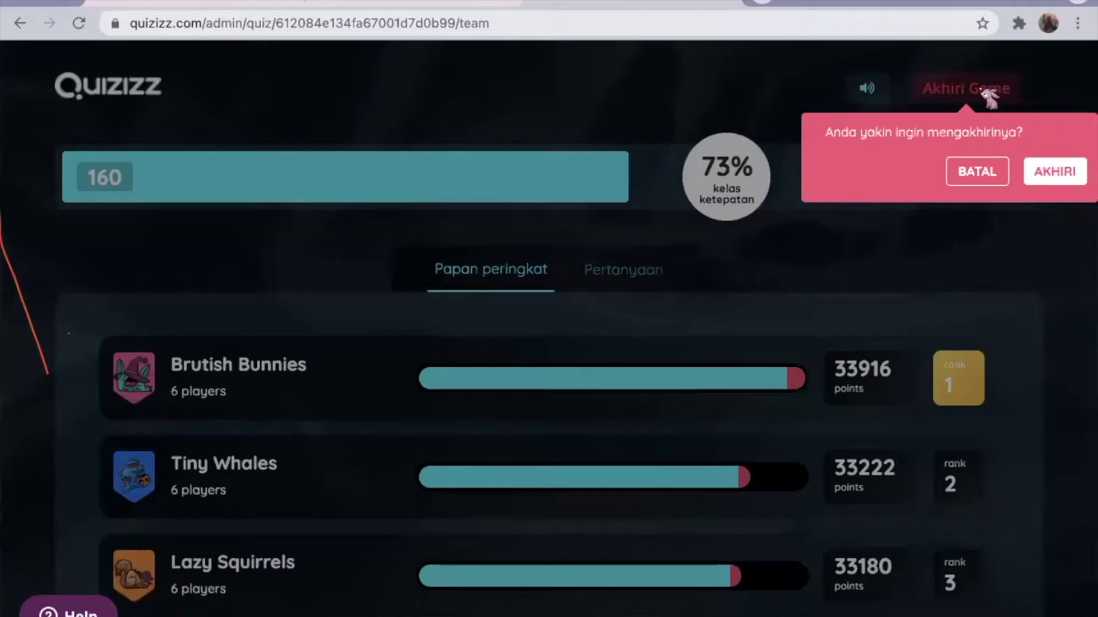
pyautogui.click(1046, 173)
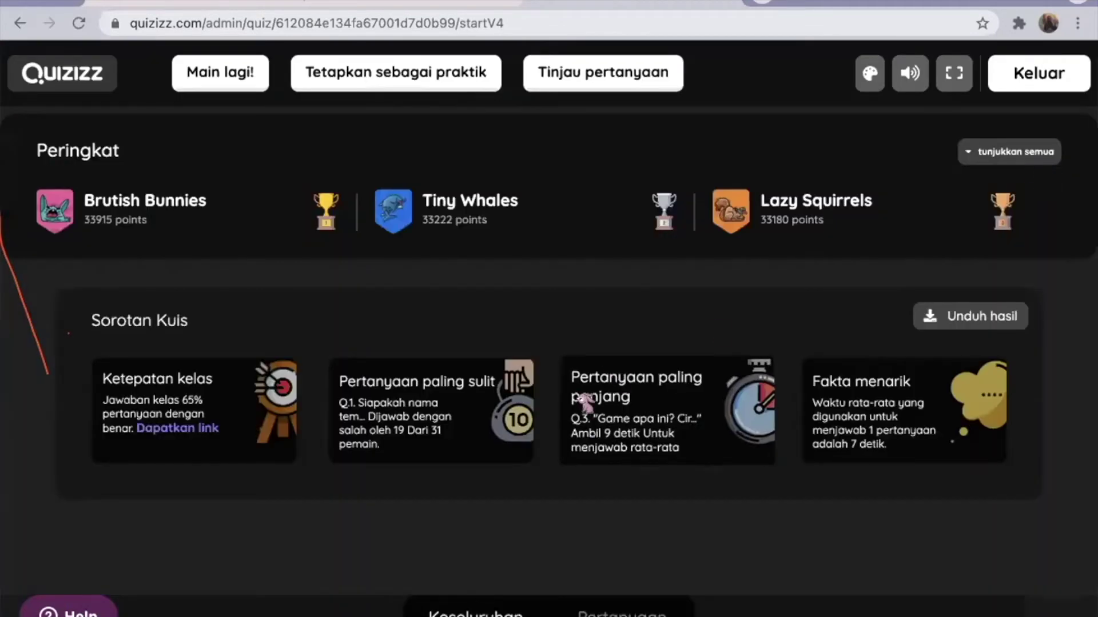
# Step: Answer Tidak to the question about errors in the quiz and exit the session's results page
pyautogui.scroll(-2, 549, 329)
pyautogui.scroll(1, 549, 329)
pyautogui.scroll(1, 548, 330)
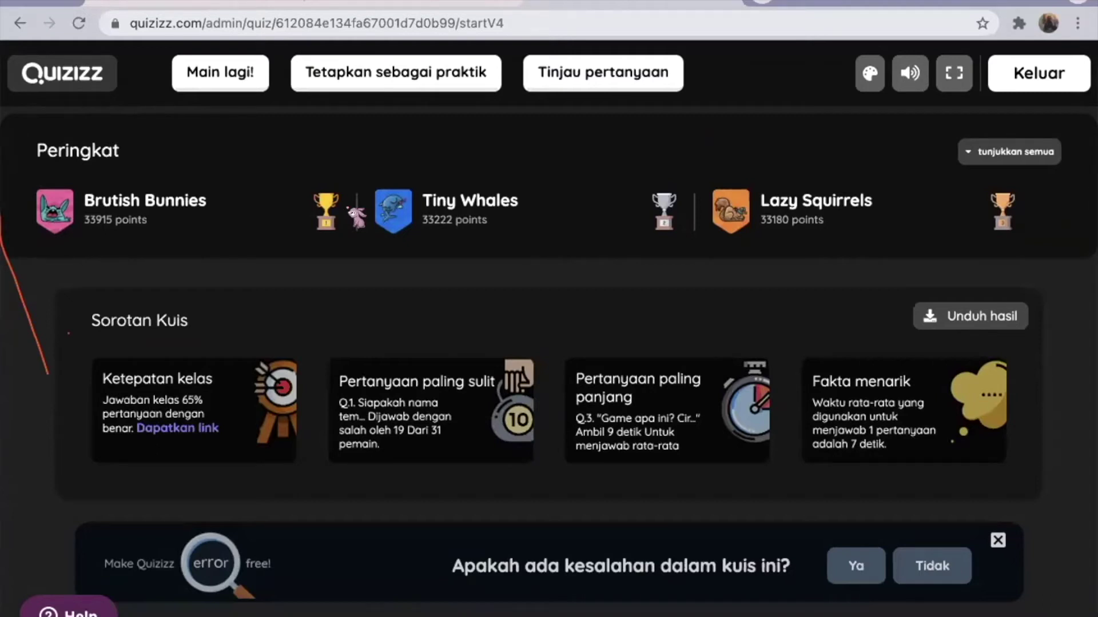
pyautogui.click(932, 569)
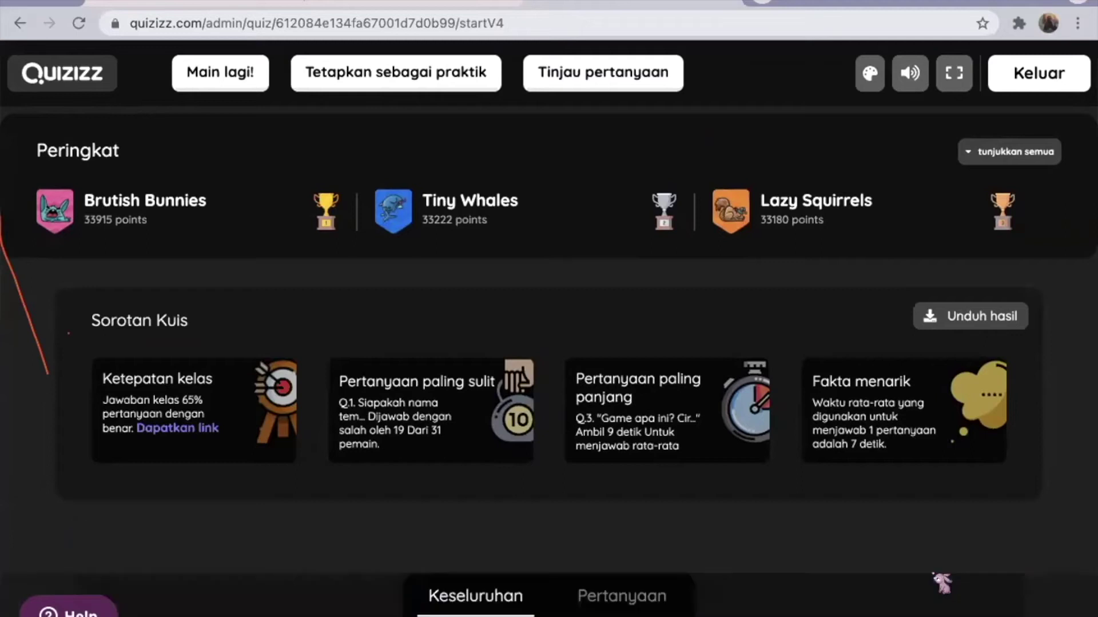
pyautogui.click(1034, 86)
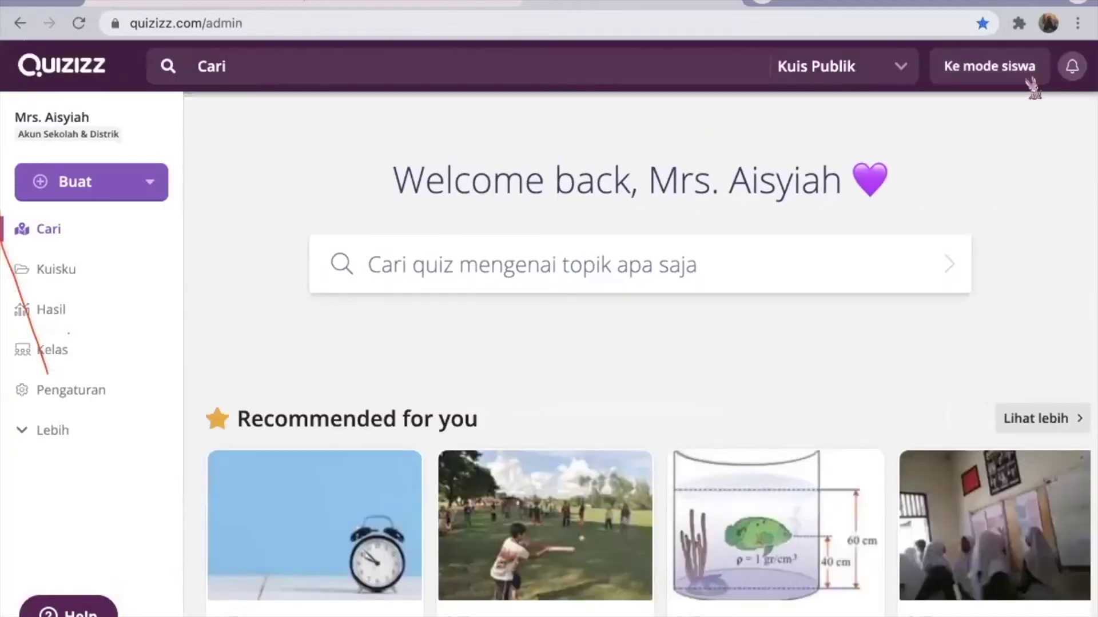
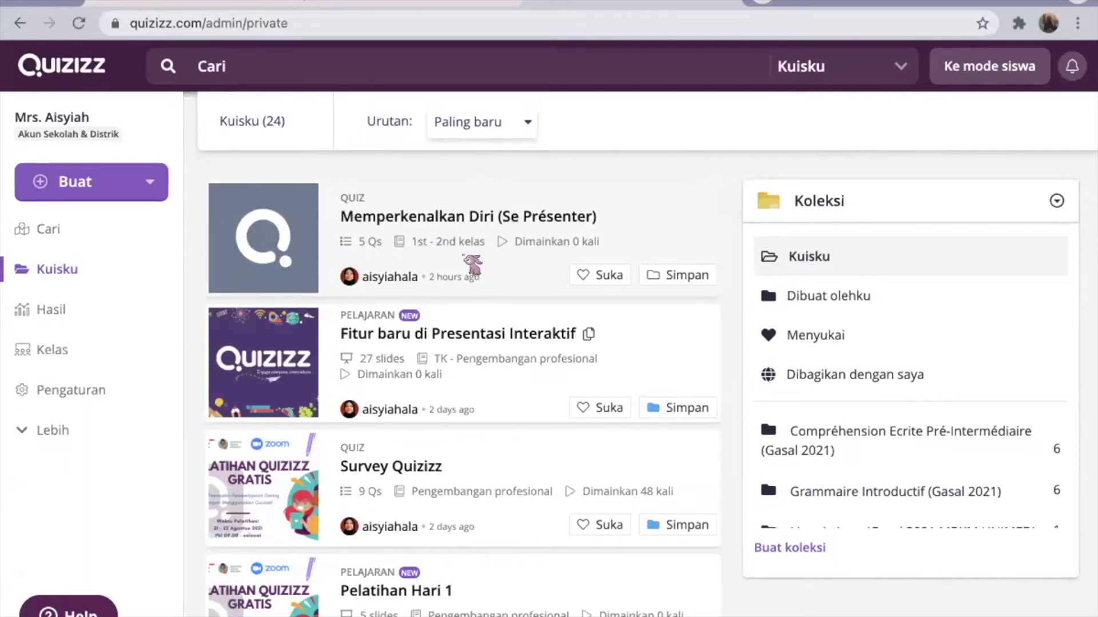
# Step: Open the Memperkenalkan Diri (Se Présenter) quiz for editing and bring up the Teleport question search
pyautogui.click(458, 228)
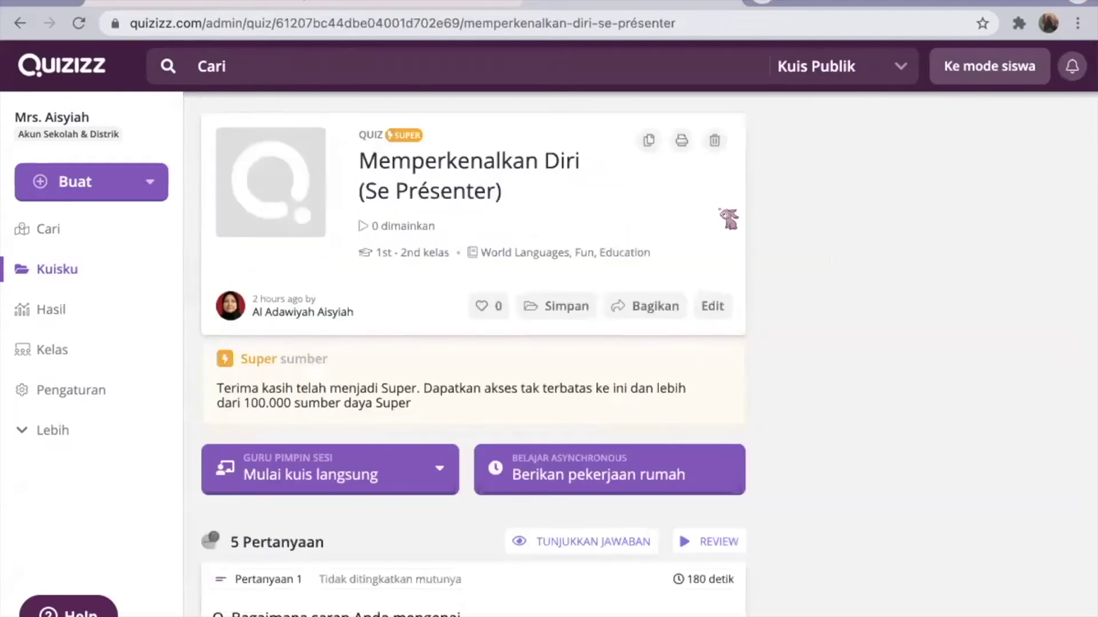
pyautogui.click(713, 308)
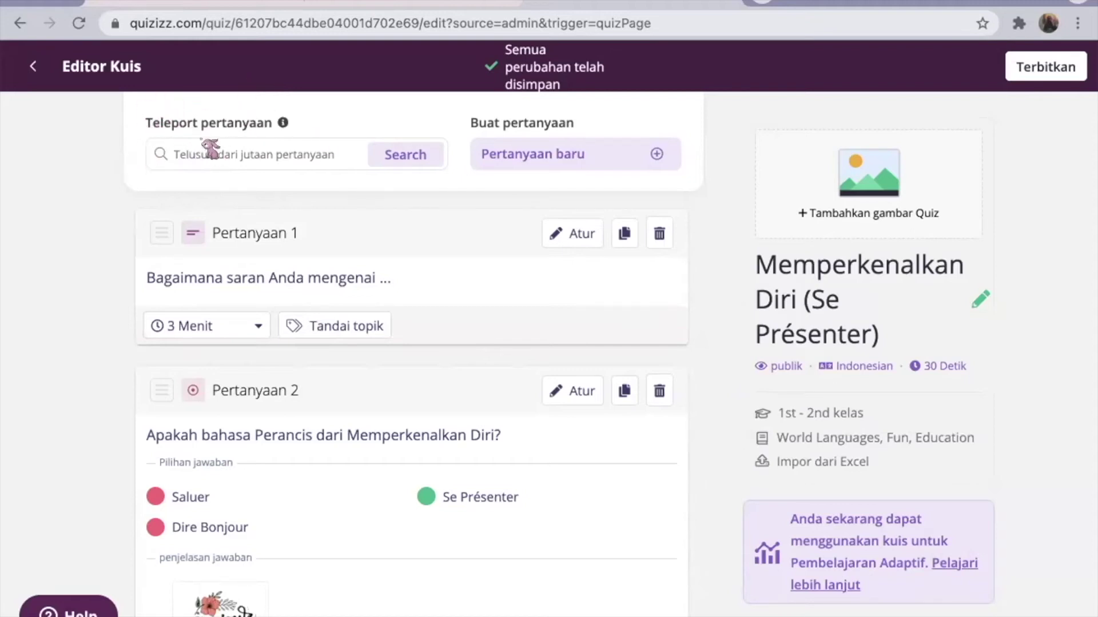
pyautogui.click(269, 159)
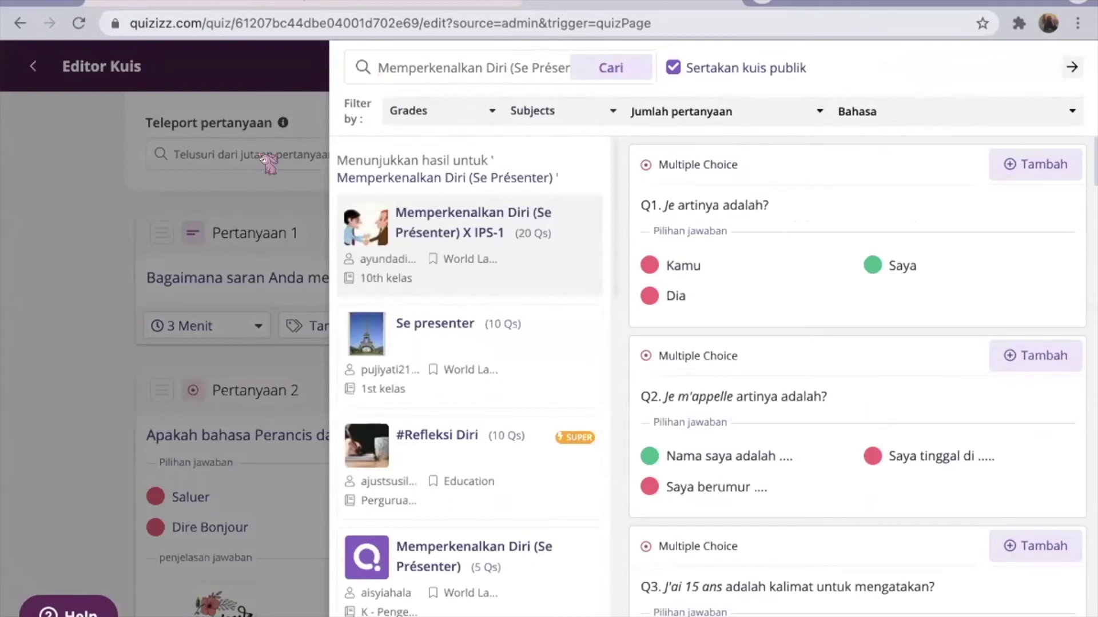
# Step: Search public quizzes for Memperkenalkan Diri (Se Présenter) and display the questions of the X IPS-1 quiz
pyautogui.click(412, 73)
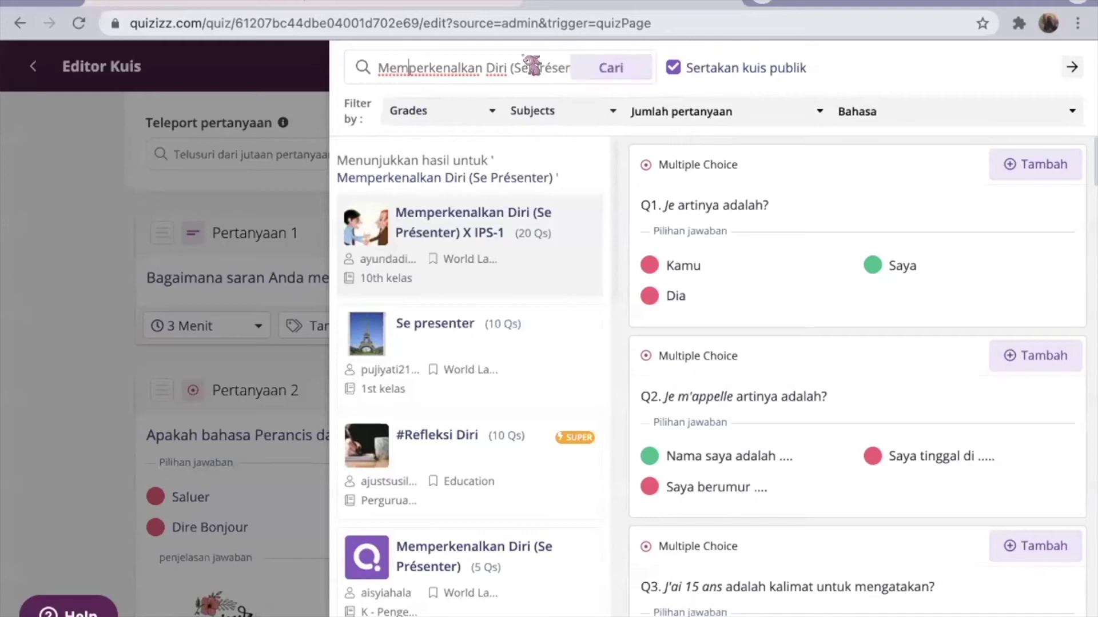
pyautogui.click(627, 68)
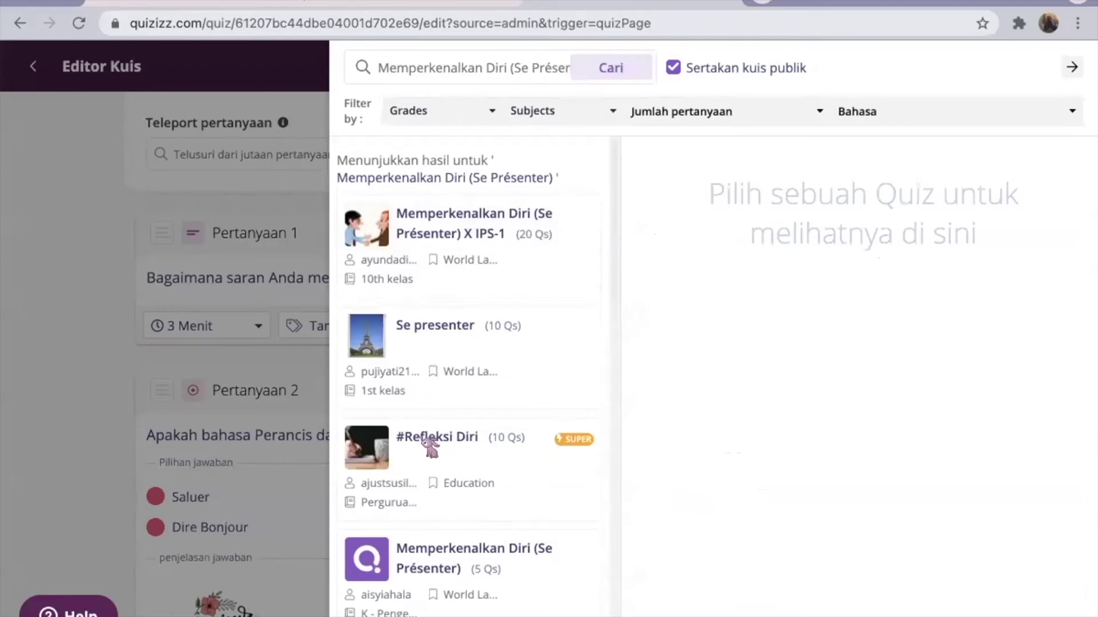
pyautogui.scroll(-5, 435, 481)
pyautogui.scroll(-12, 435, 483)
pyautogui.scroll(2, 434, 483)
pyautogui.scroll(9, 434, 483)
pyautogui.scroll(5, 434, 483)
pyautogui.click(517, 263)
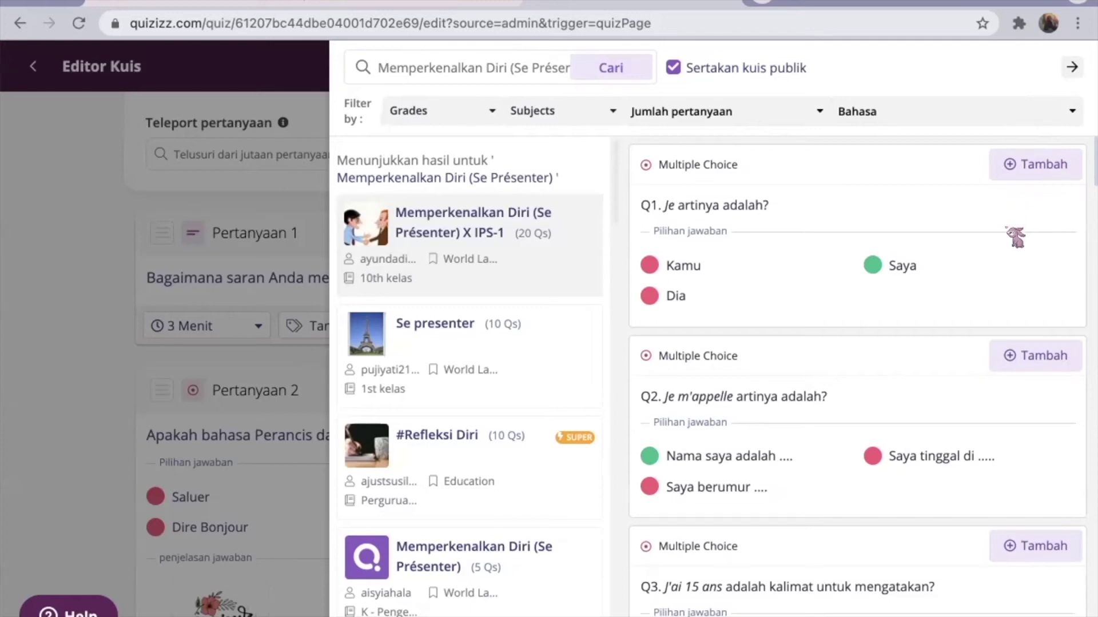
# Step: Add question Q2, "Je m'appelle artinya adalah?", from the X IPS-1 quiz to the quiz being edited
pyautogui.scroll(-3, 1013, 223)
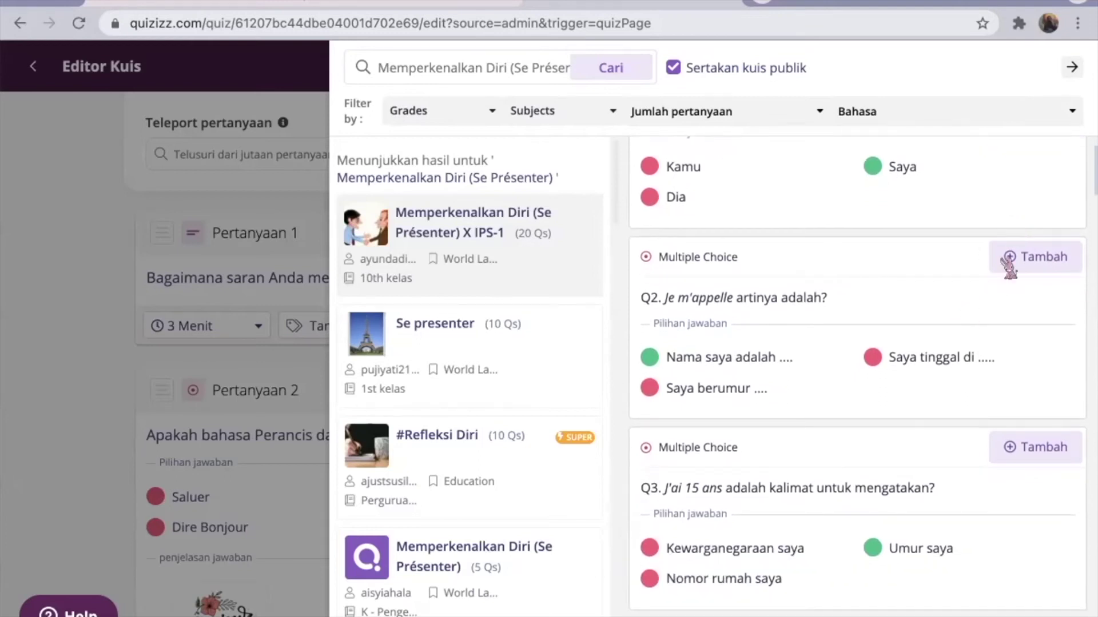
pyautogui.click(1020, 257)
pyautogui.scroll(-5, 980, 352)
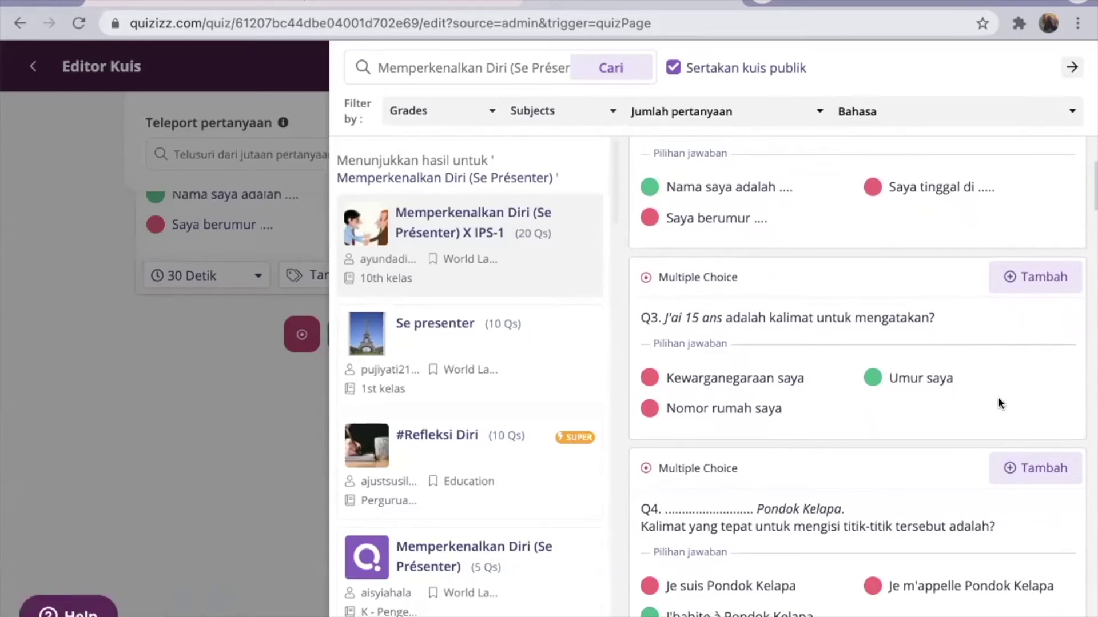
# Step: Add question Q5, "Je suis ....... adalah kalimat untuk mengatakan?", from the X IPS-1 quiz to the quiz being edited
pyautogui.scroll(-3, 1006, 401)
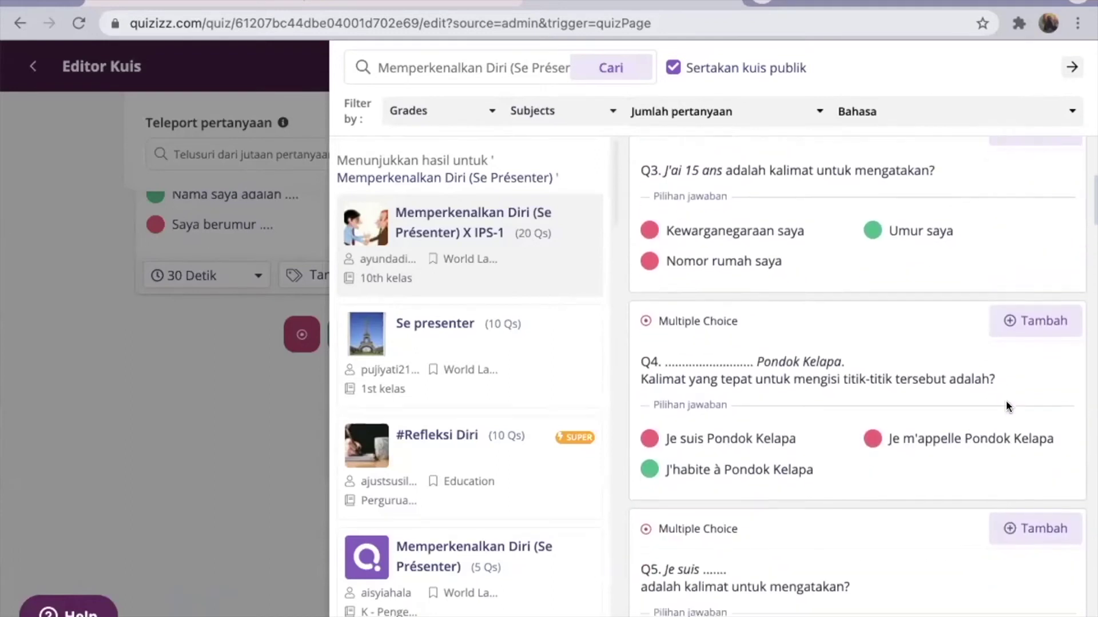
pyautogui.scroll(-2, 1006, 401)
pyautogui.click(1030, 407)
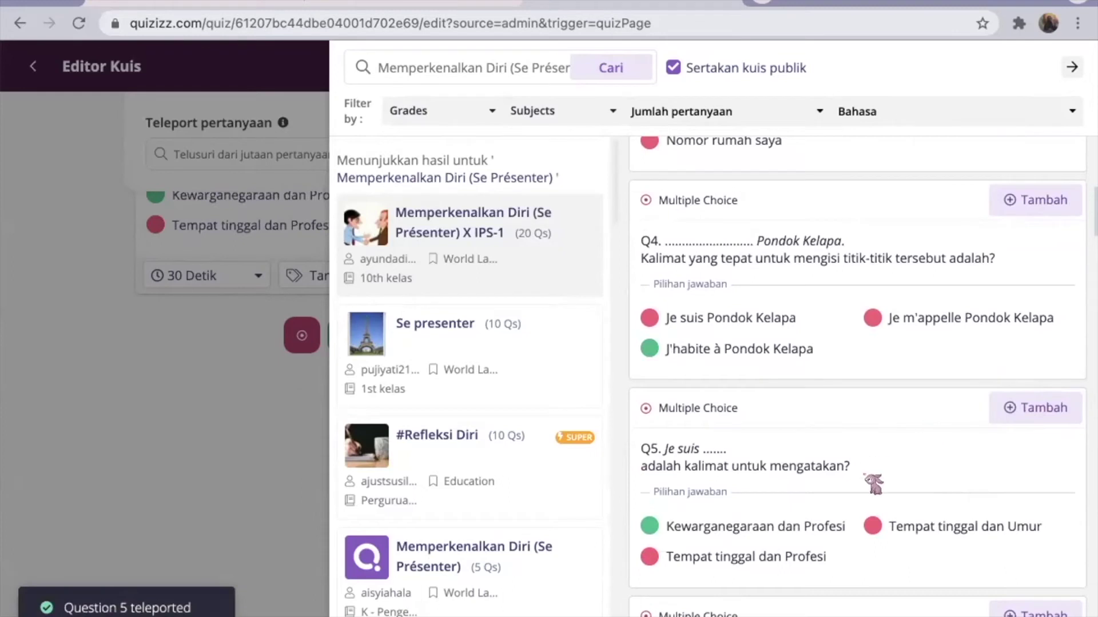
# Step: Examine the grade, subject, question count and language filter options available for the public quiz search
pyautogui.scroll(-20, 873, 484)
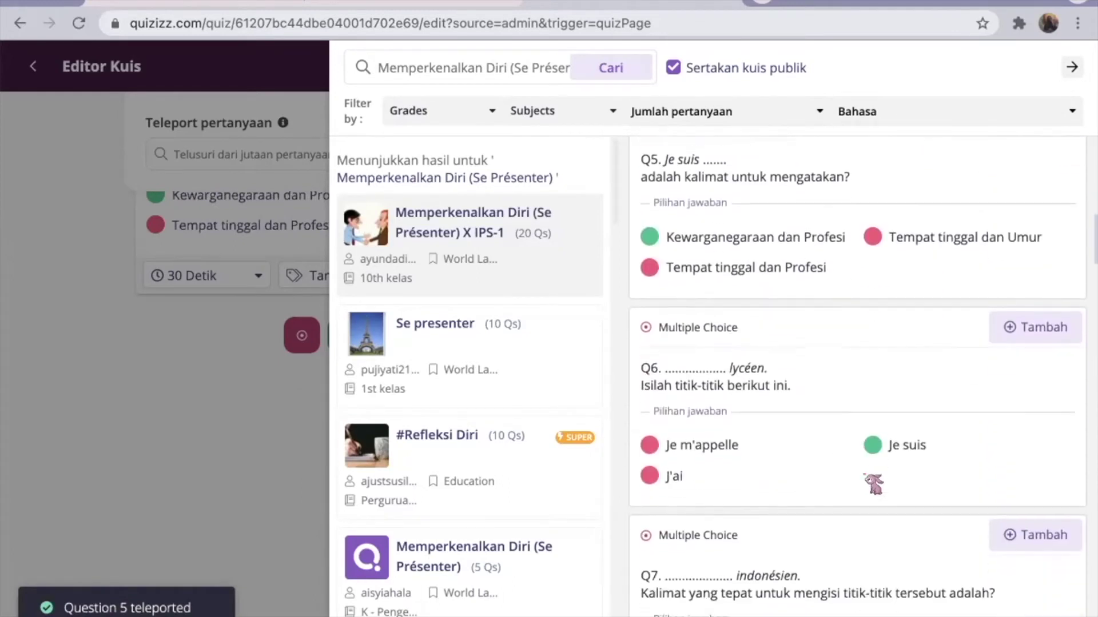
pyautogui.scroll(20, 873, 484)
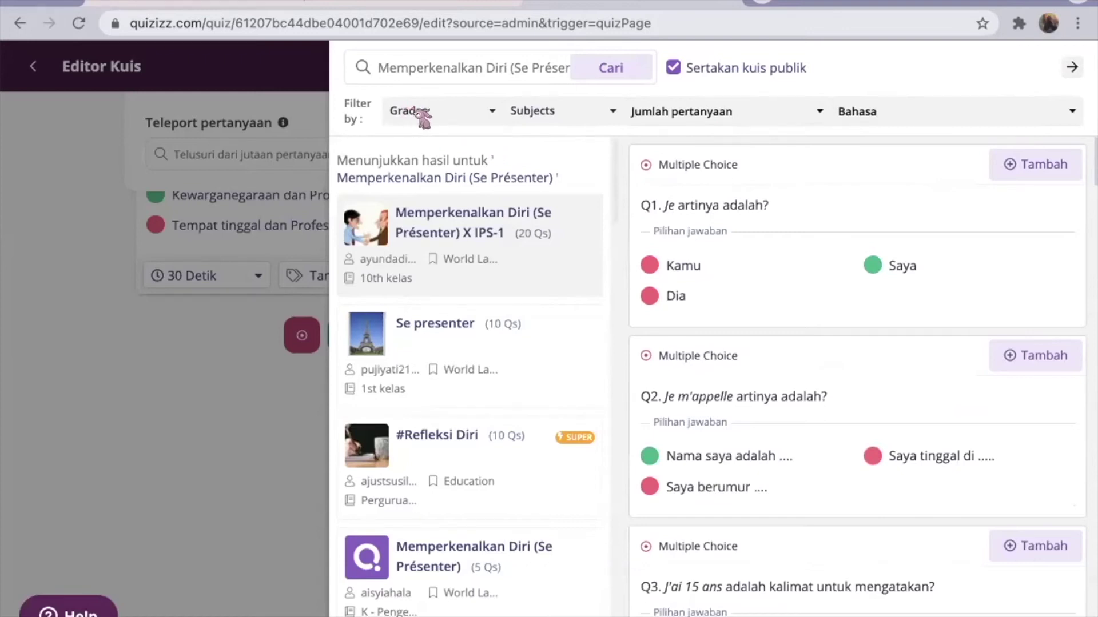
pyautogui.click(491, 113)
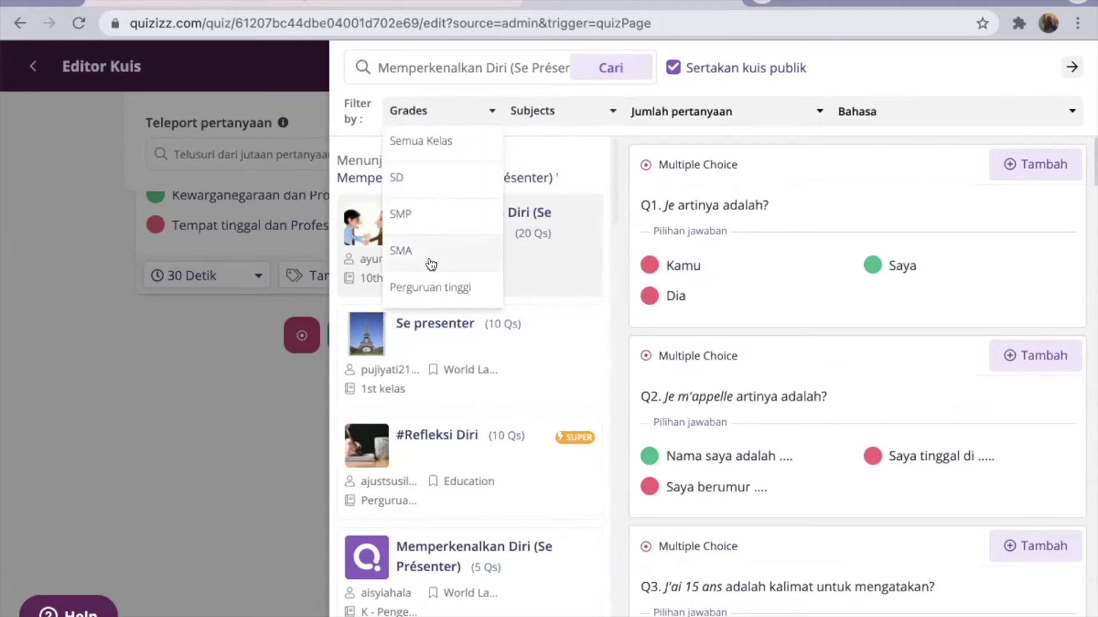
pyautogui.click(597, 110)
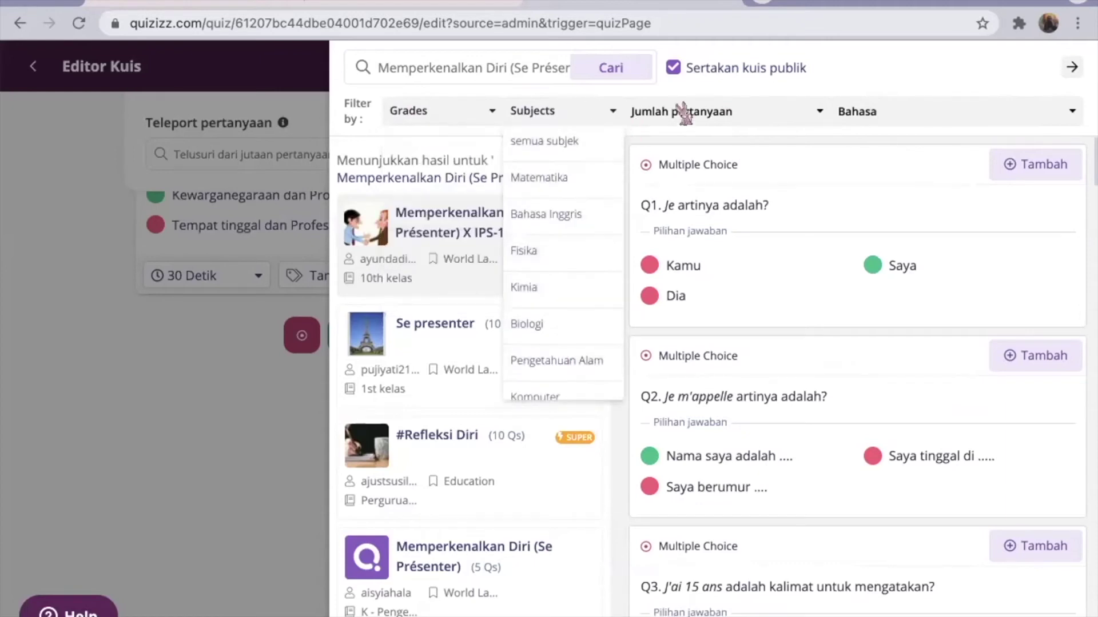
pyautogui.click(716, 112)
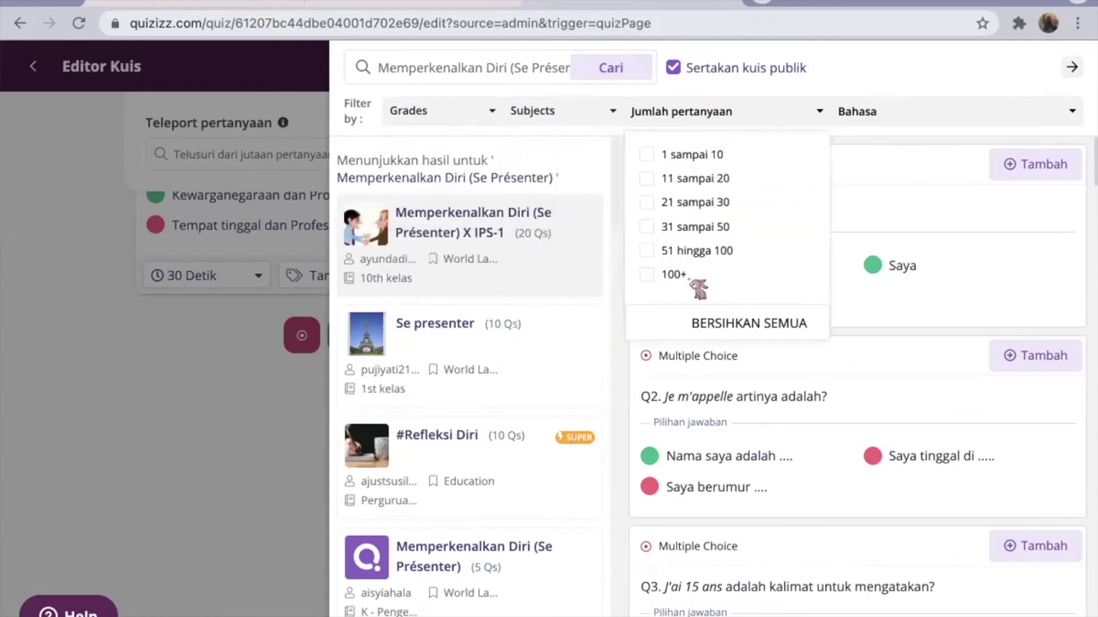
pyautogui.click(859, 113)
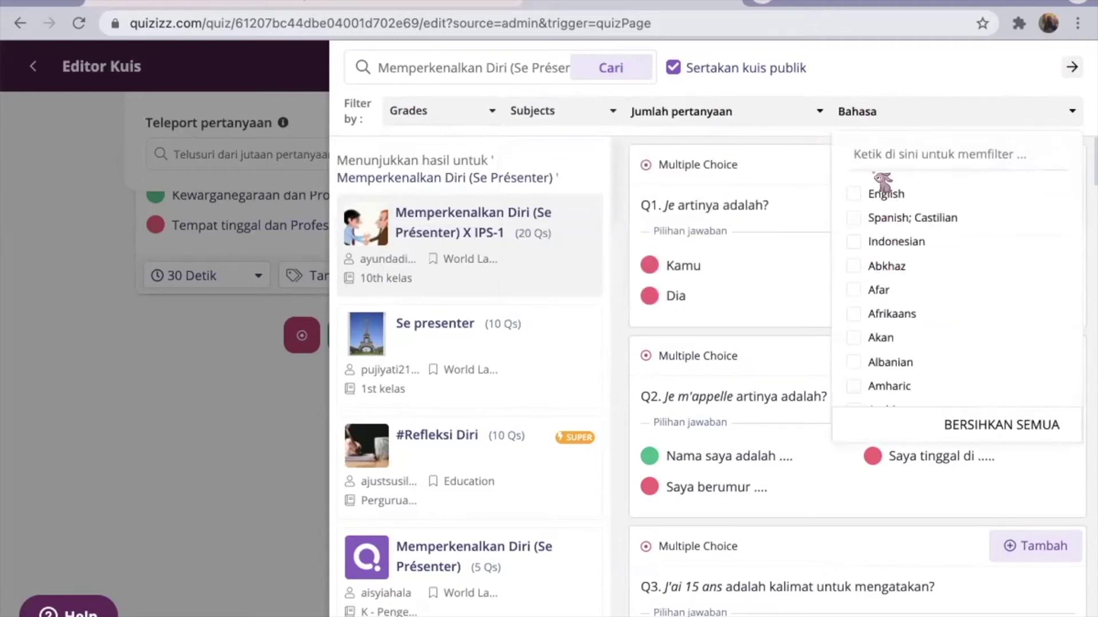
pyautogui.click(873, 78)
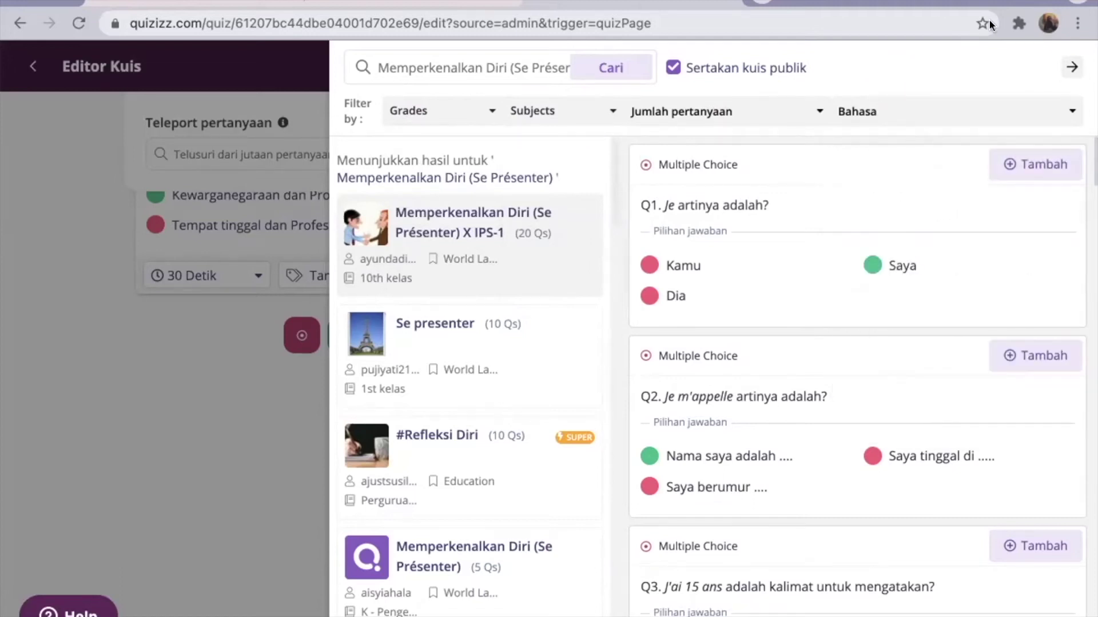
# Step: Leave the Teleport search and publish the edited Memperkenalkan Diri quiz, looking over its question list
pyautogui.click(1071, 67)
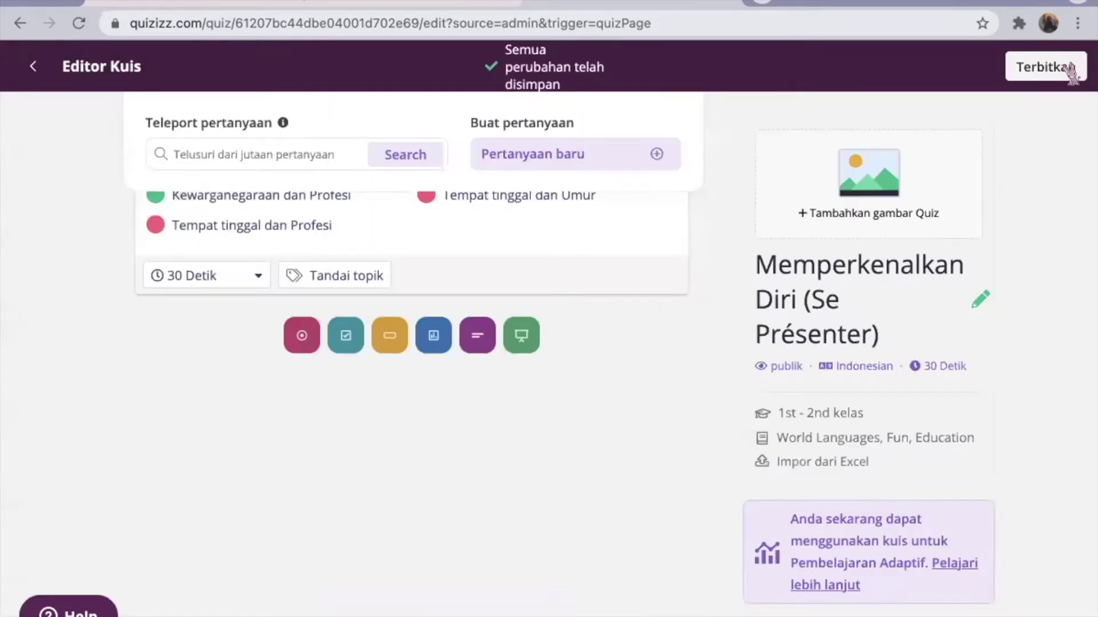
pyautogui.scroll(2, 663, 319)
pyautogui.scroll(5, 412, 400)
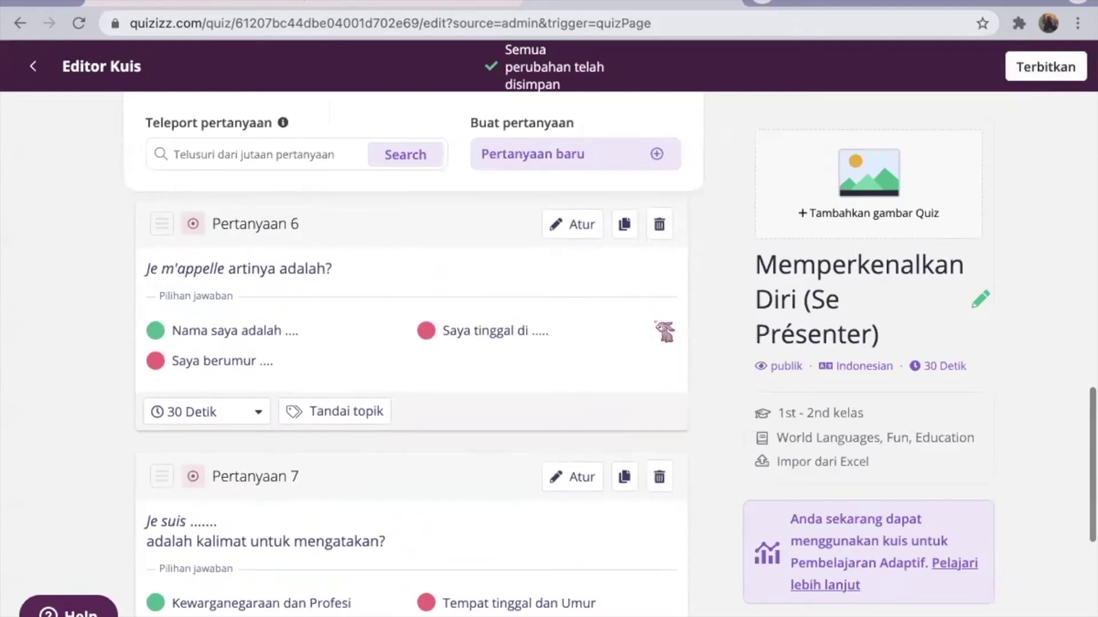
pyautogui.scroll(-1, 658, 326)
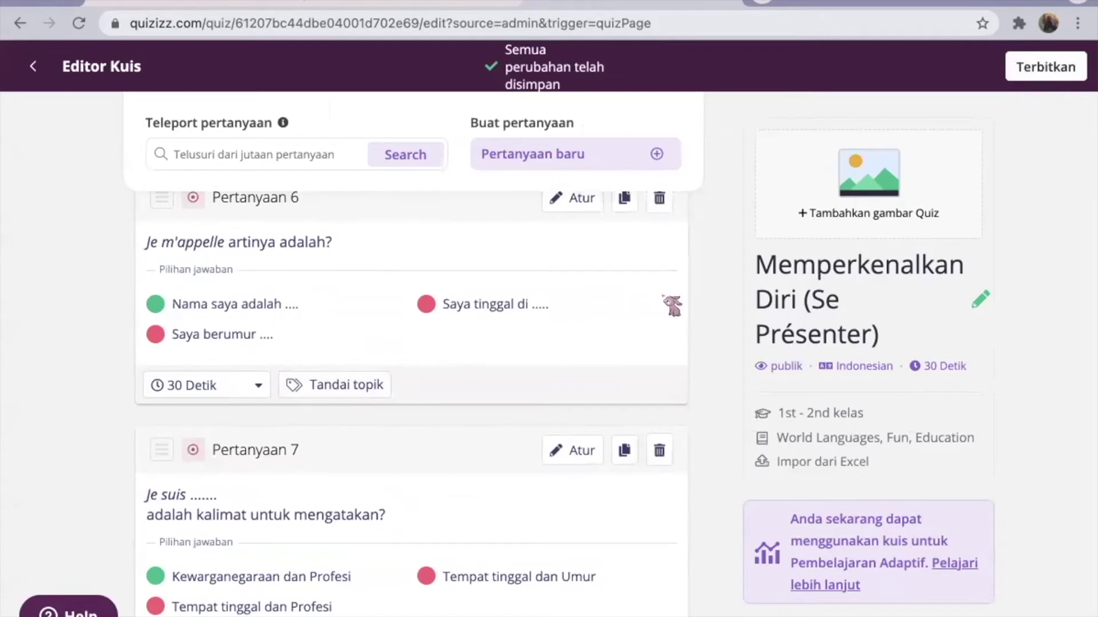
pyautogui.click(1046, 67)
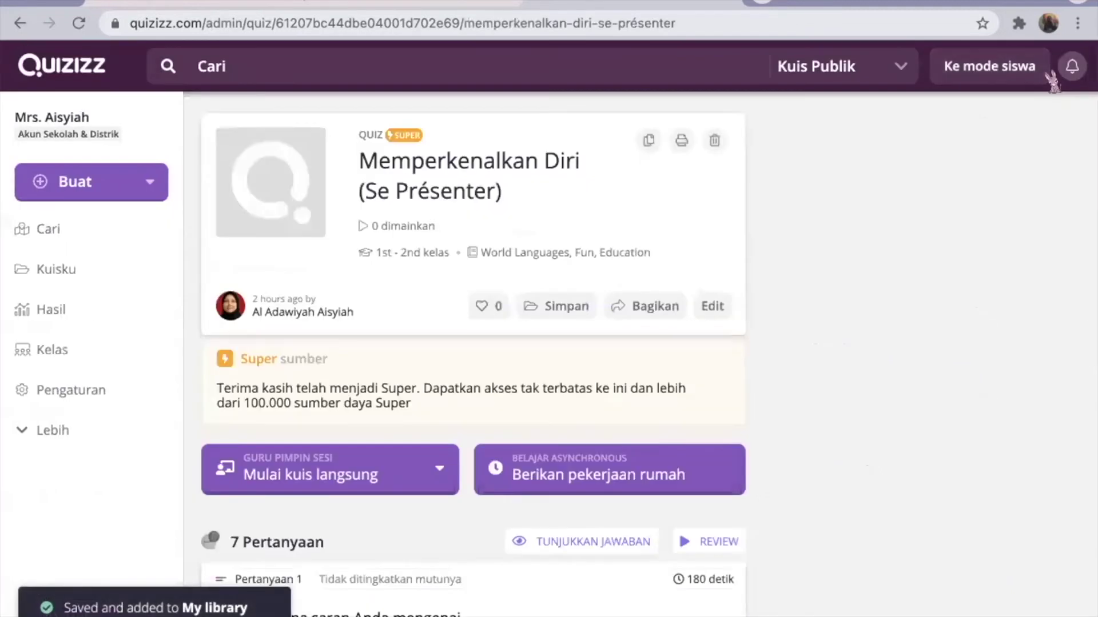
pyautogui.scroll(-3, 742, 316)
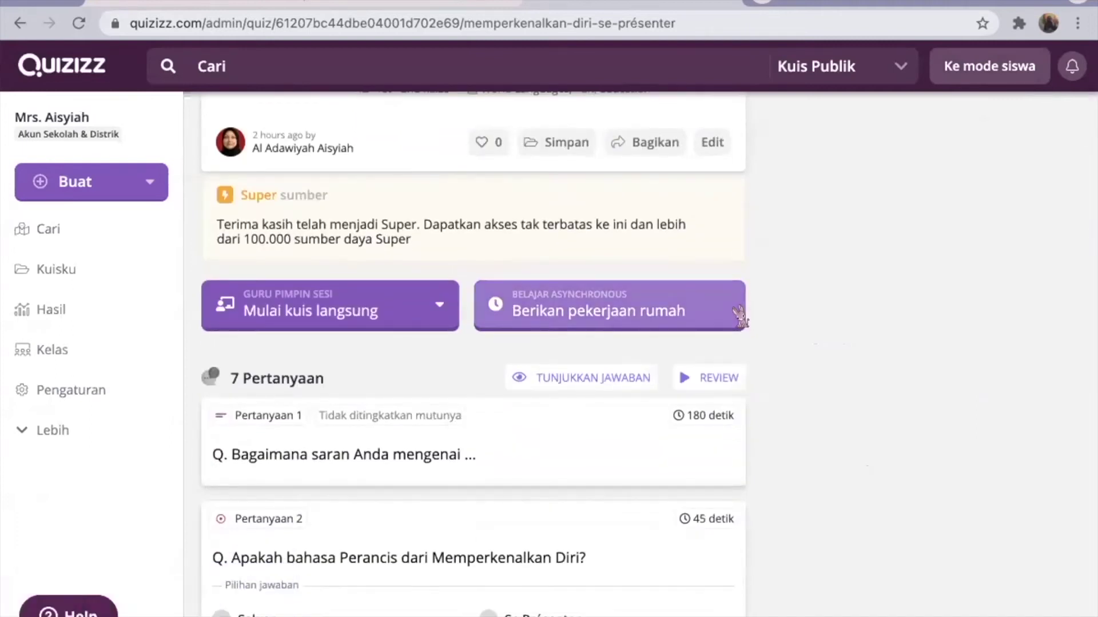
pyautogui.scroll(-5, 557, 457)
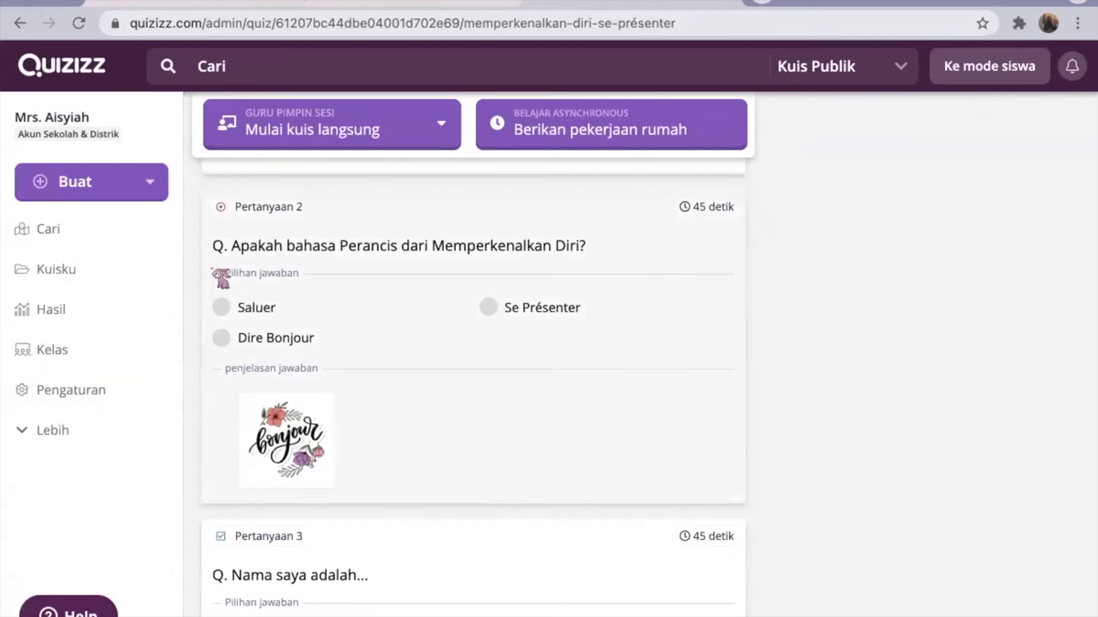
pyautogui.scroll(-1, 152, 378)
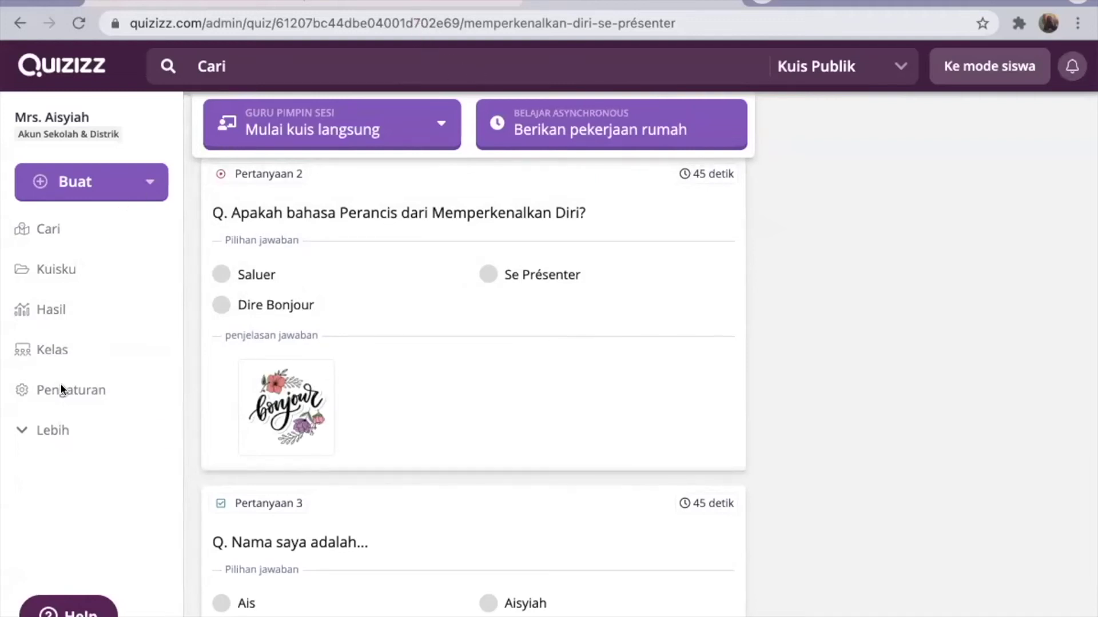
# Step: Open the existing Mème set from the account's memes and view its correct and incorrect memes
pyautogui.click(46, 427)
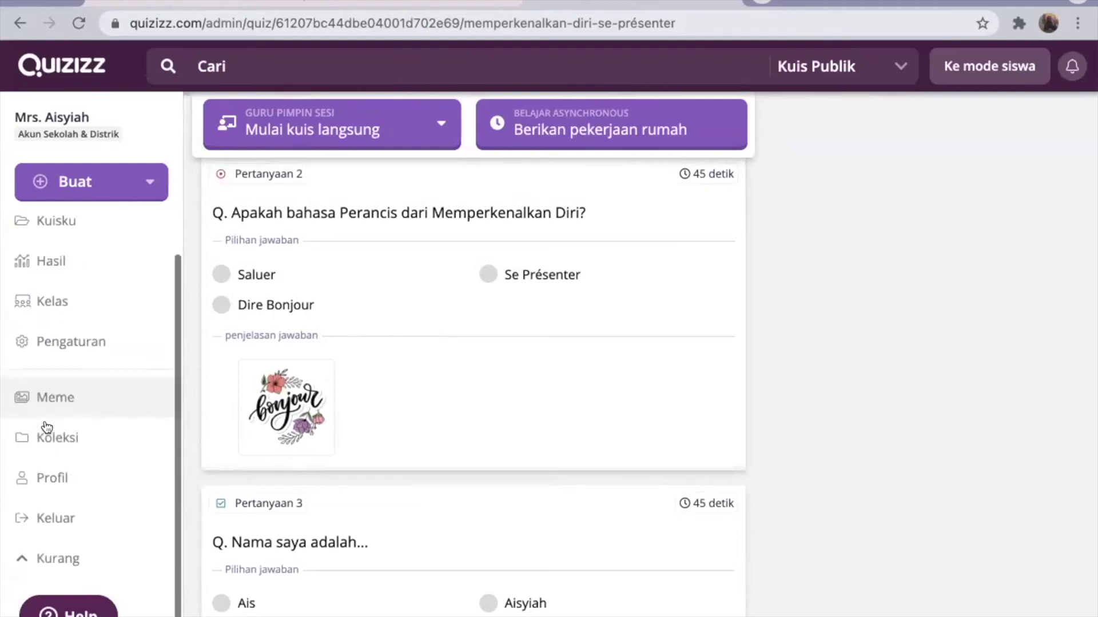
pyautogui.click(53, 405)
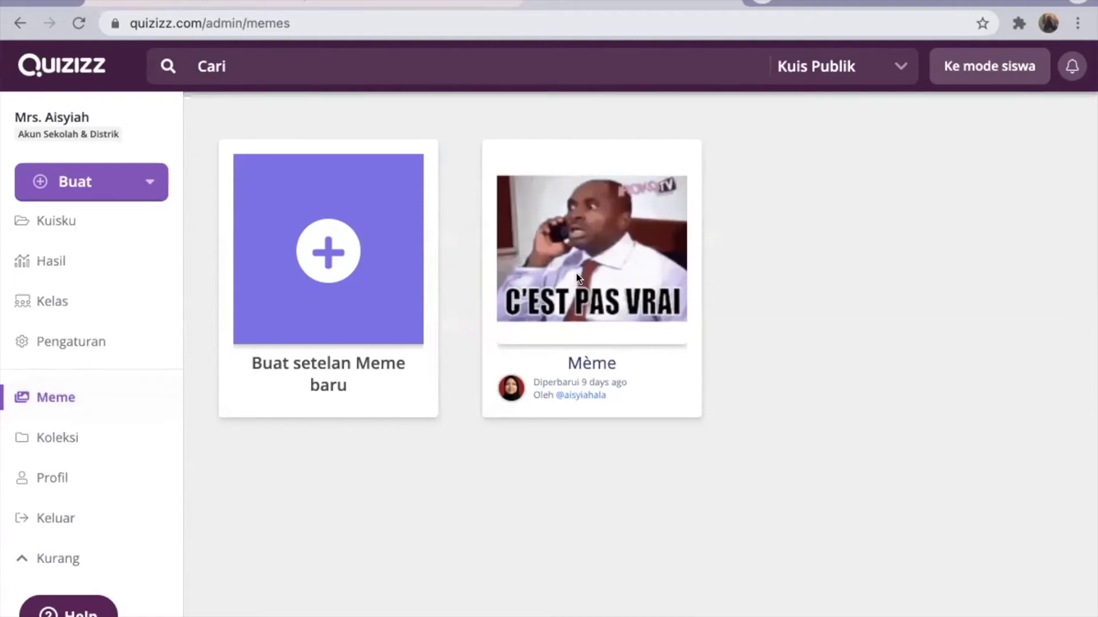
pyautogui.click(626, 268)
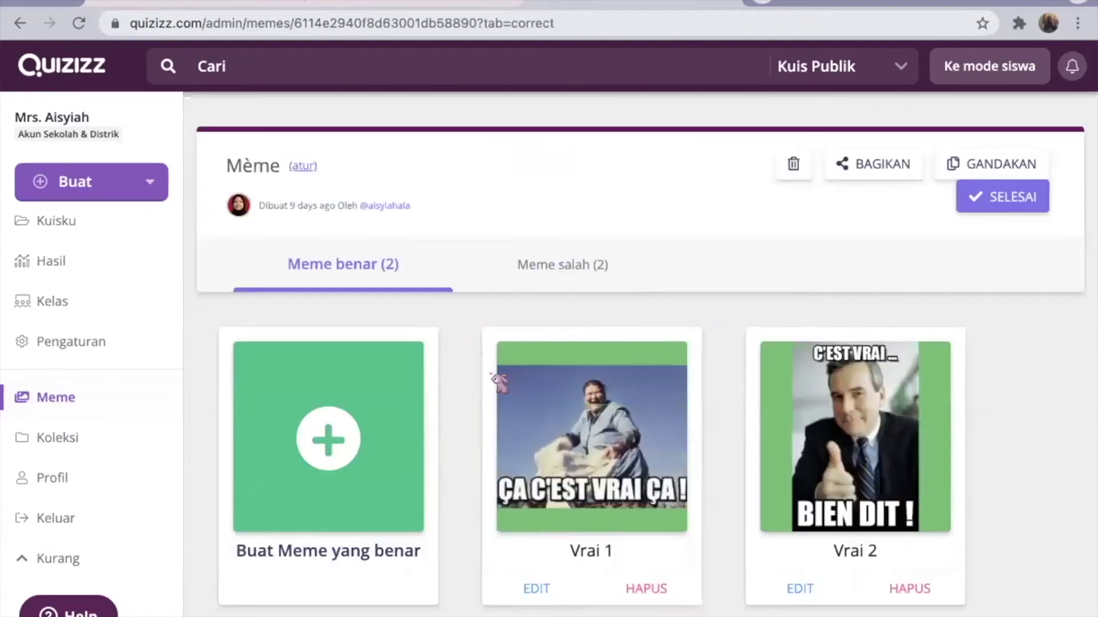
pyautogui.scroll(-1, 497, 379)
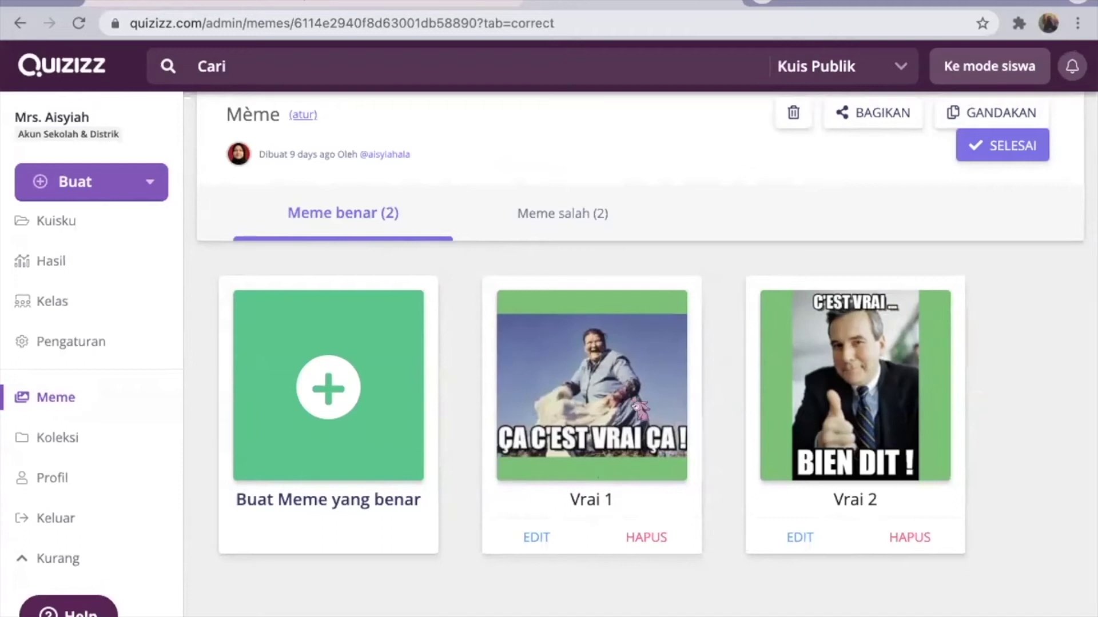
pyautogui.click(533, 215)
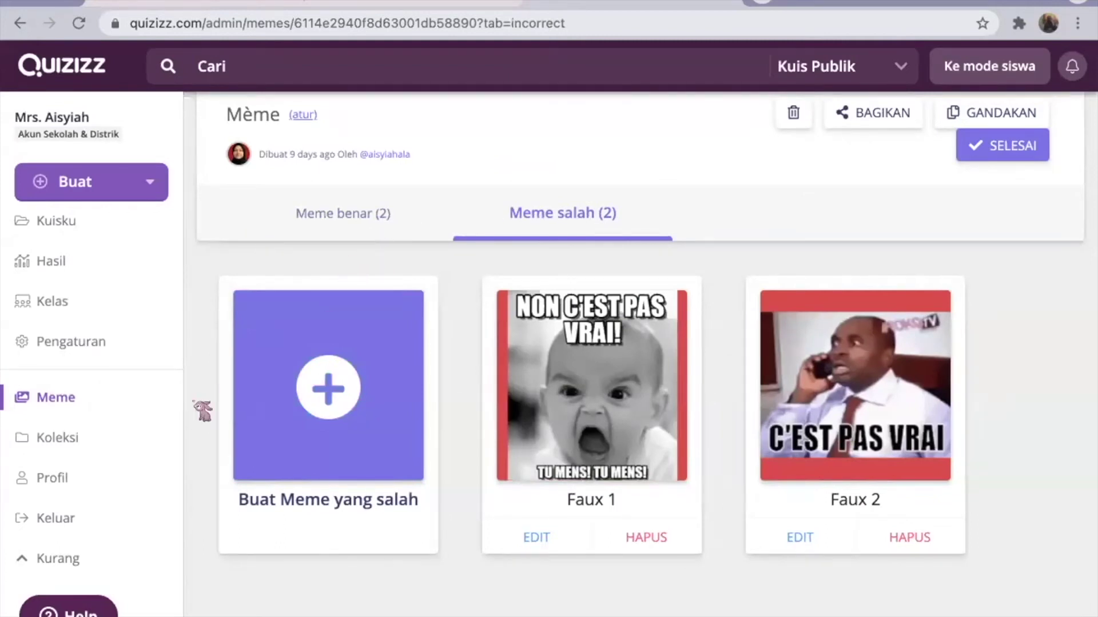
# Step: Create a new public meme set named Meme with English as its language
pyautogui.click(76, 400)
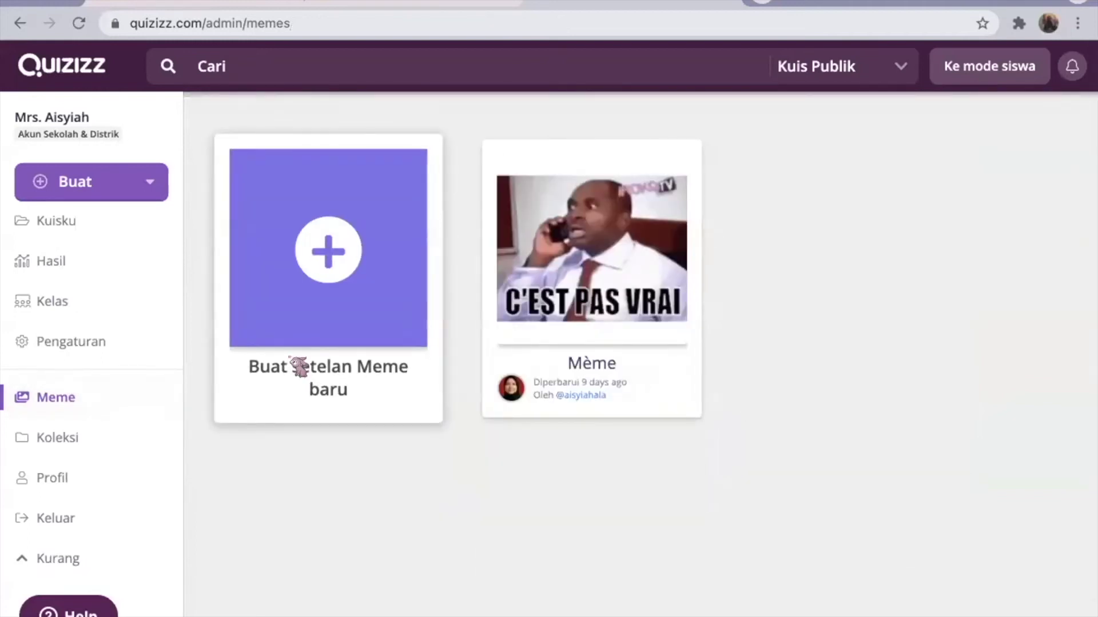
pyautogui.click(335, 259)
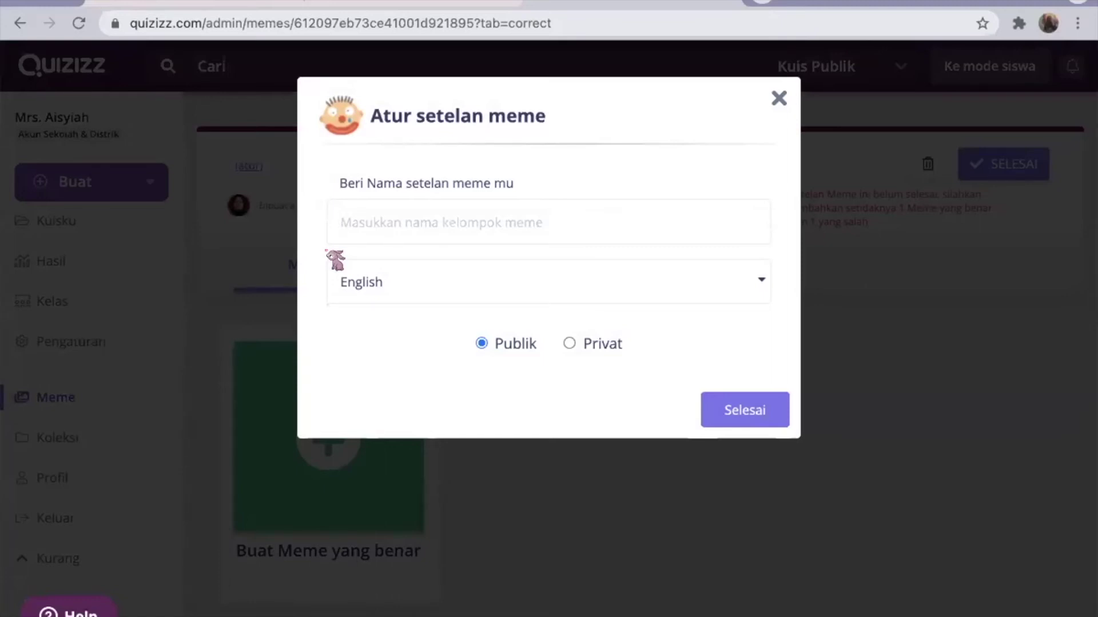
pyautogui.write('Meme')
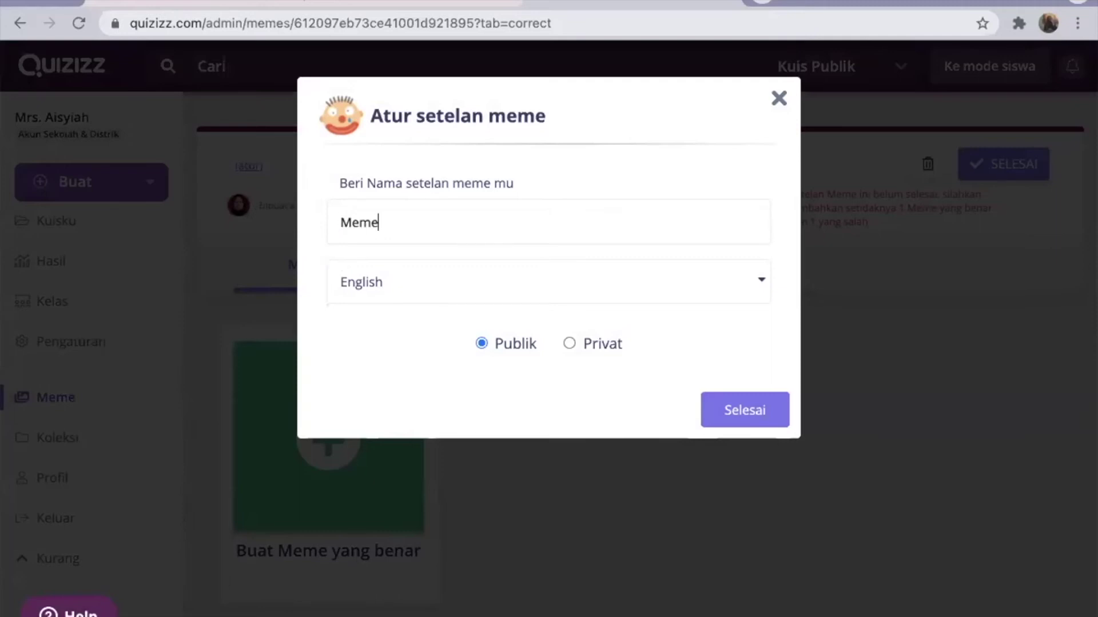
pyautogui.click(520, 289)
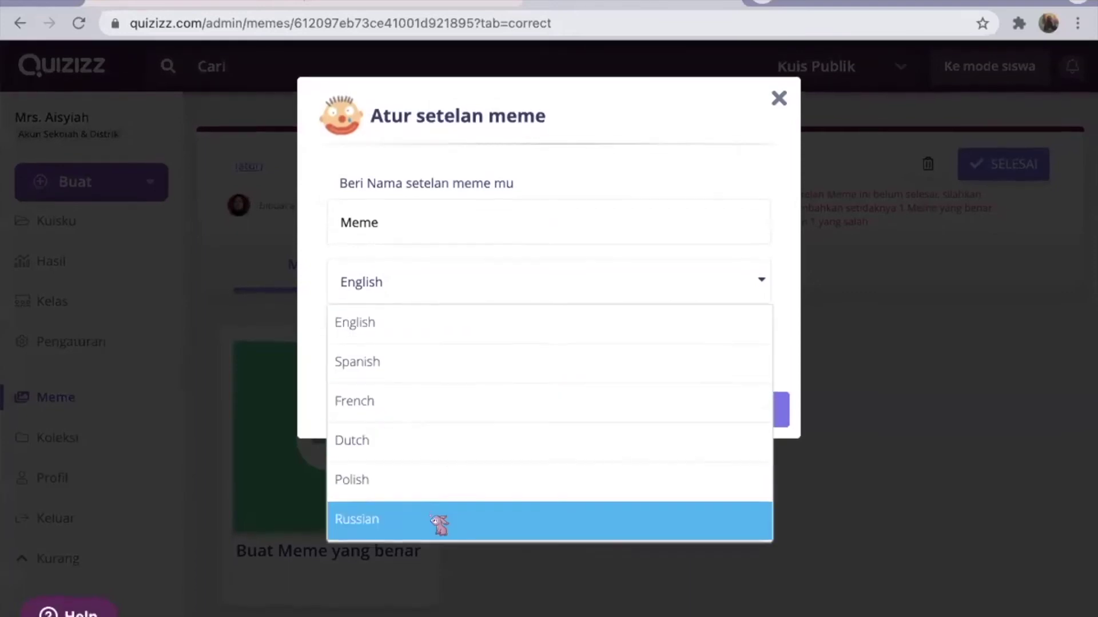
pyautogui.click(466, 327)
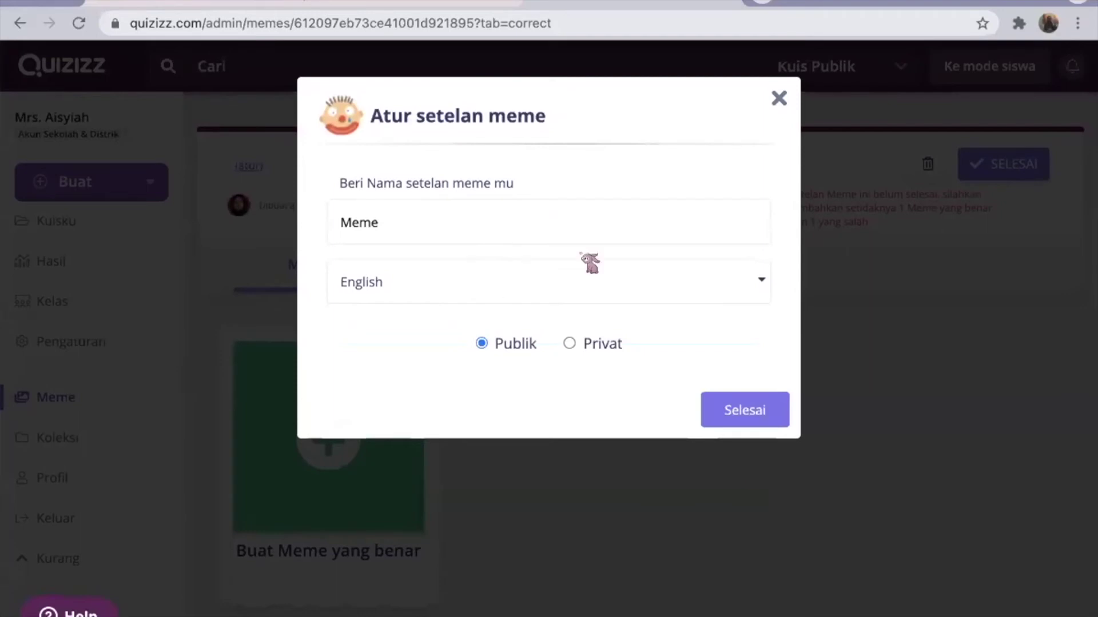
pyautogui.click(727, 409)
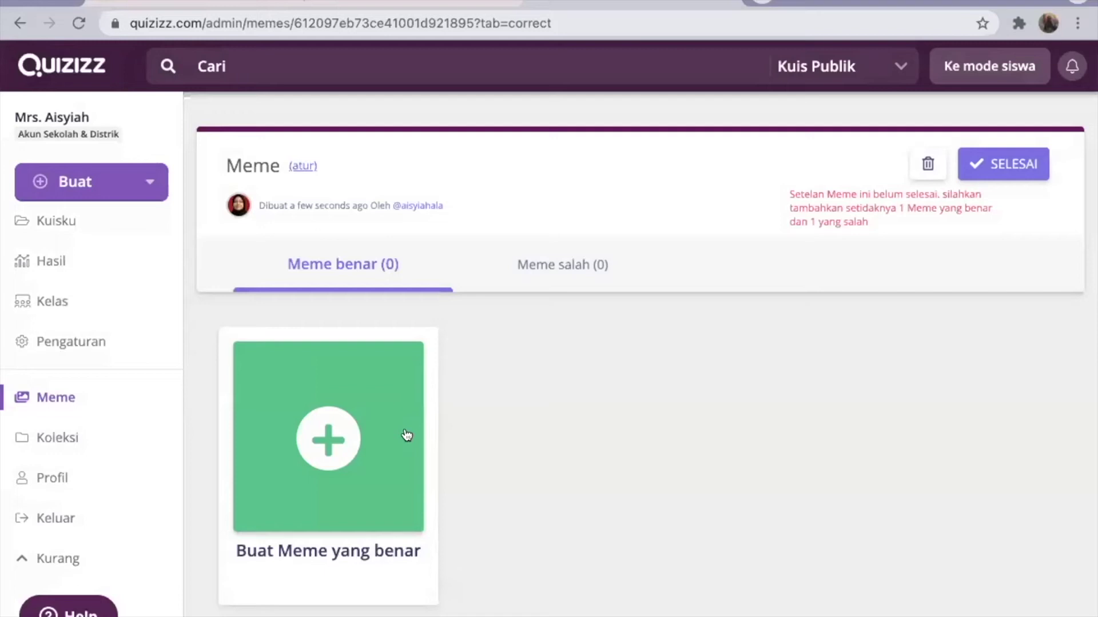
pyautogui.click(328, 439)
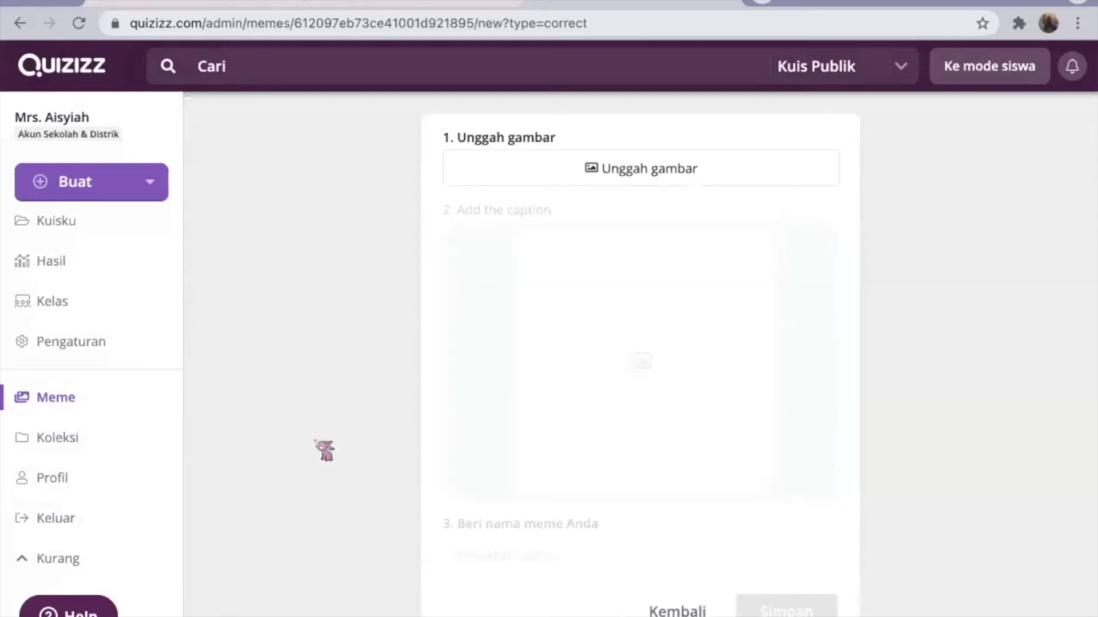
pyautogui.click(19, 23)
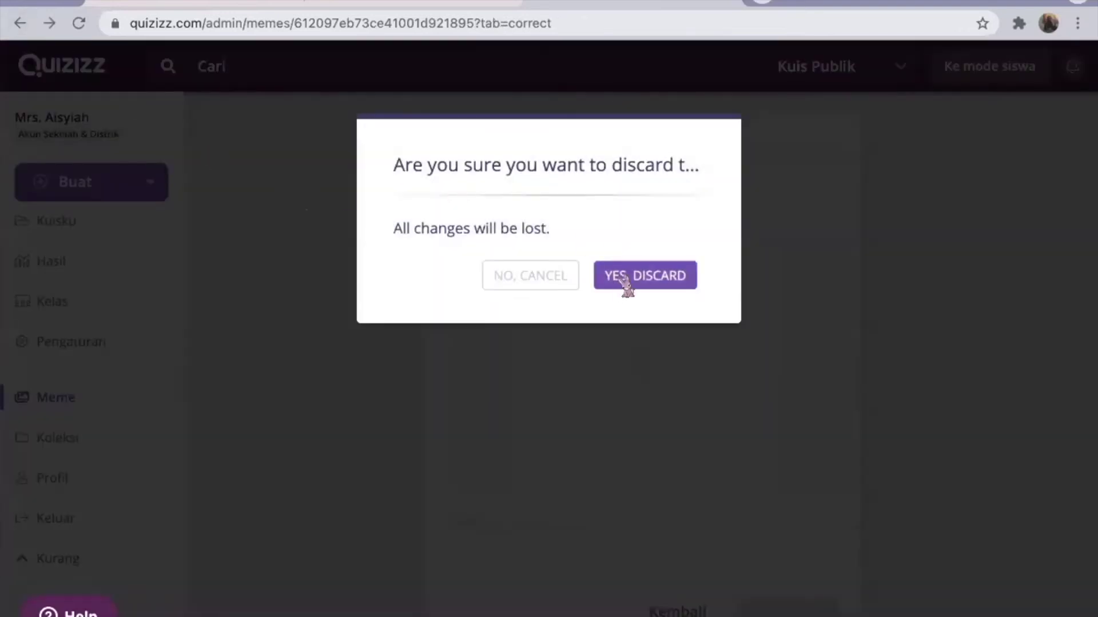
pyautogui.click(626, 280)
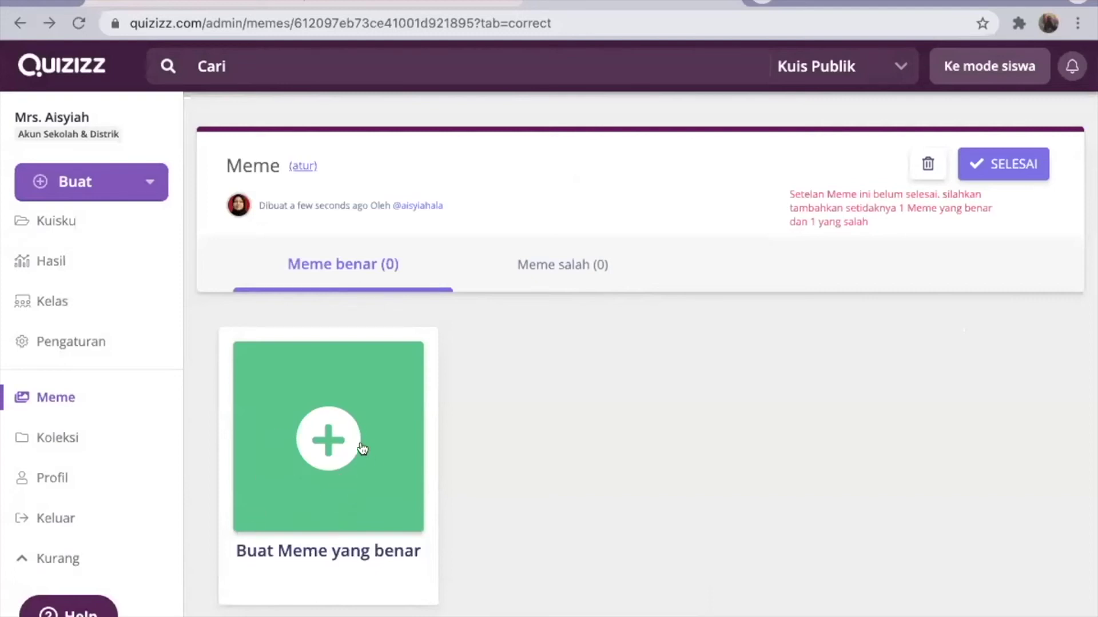
# Step: Start a new correct meme in the Meme set and request an image upload for it
pyautogui.click(325, 447)
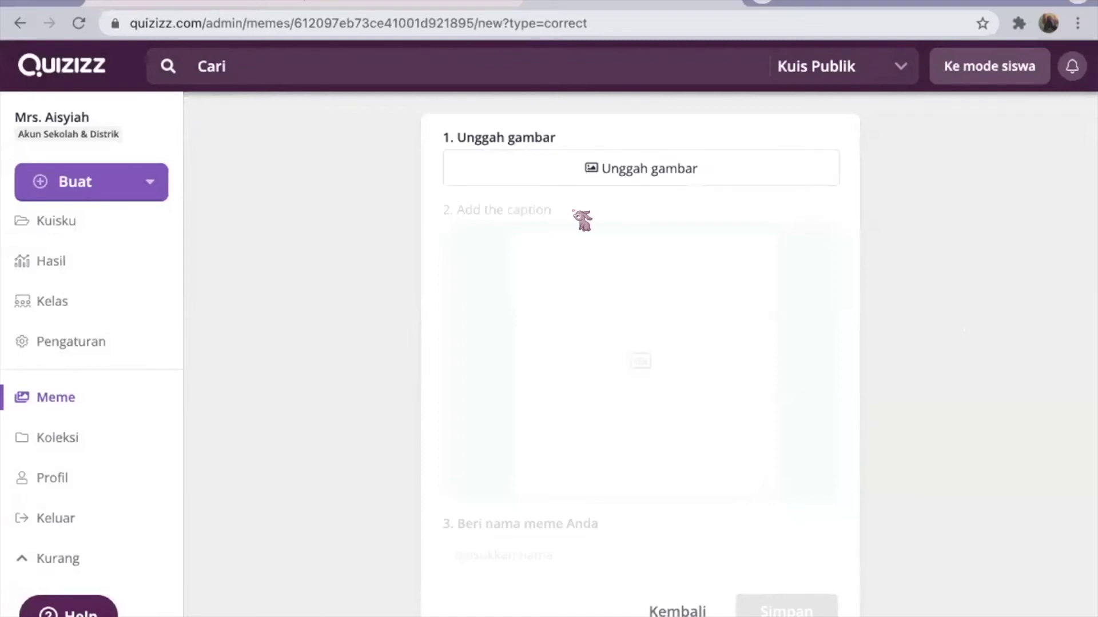
pyautogui.scroll(-2, 582, 220)
pyautogui.click(605, 176)
# Step: Search Google for "meme" in a new browser tab
pyautogui.click(757, 2)
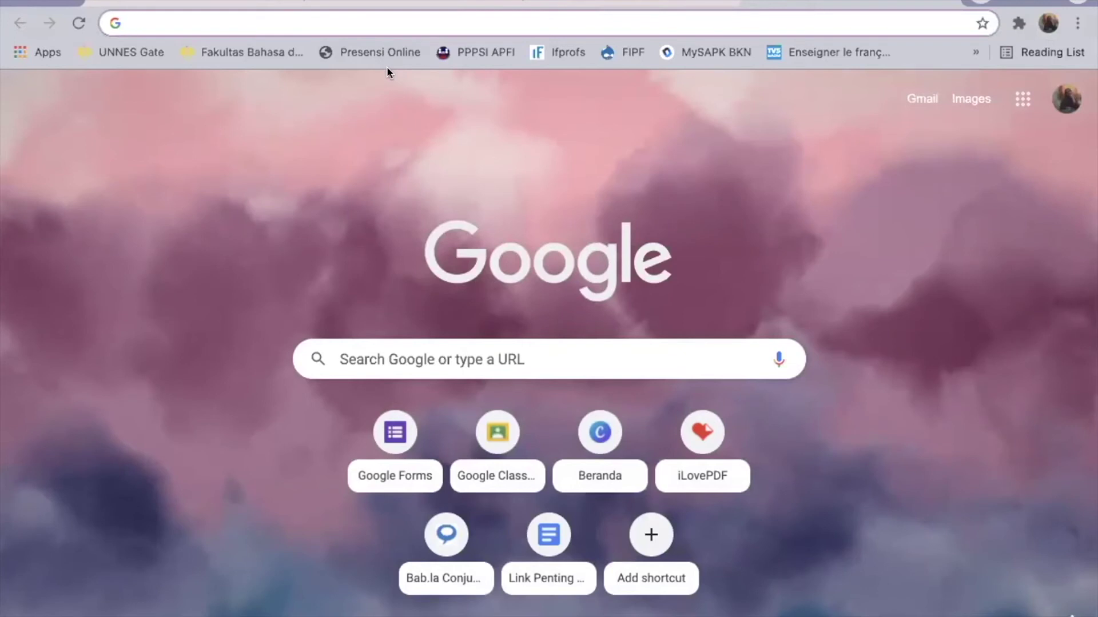
pyautogui.click(177, 22)
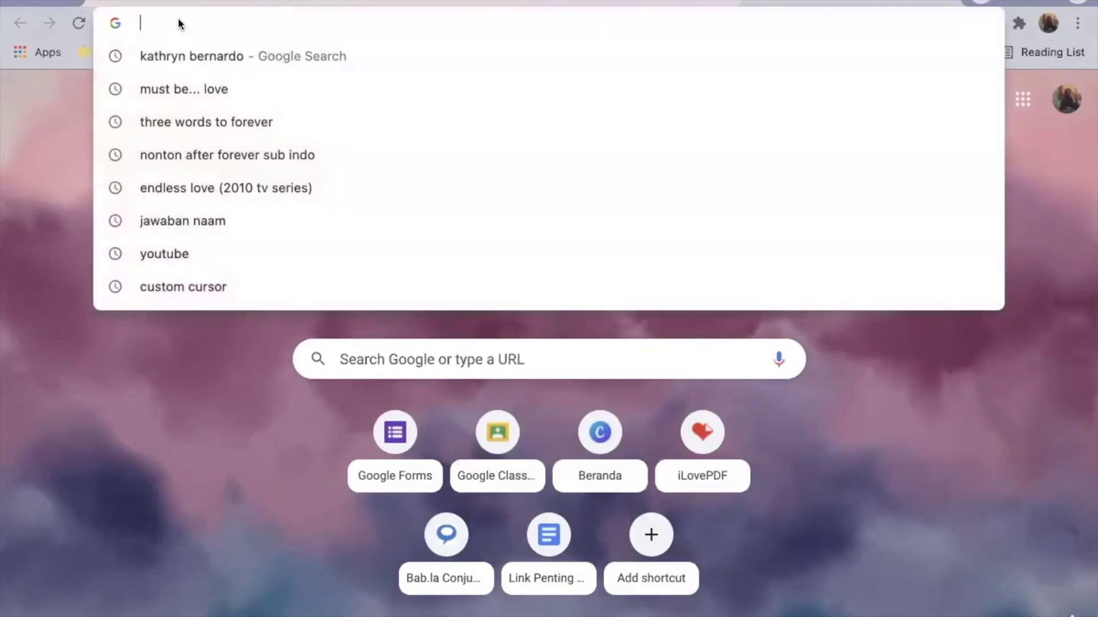
pyautogui.write('meme')
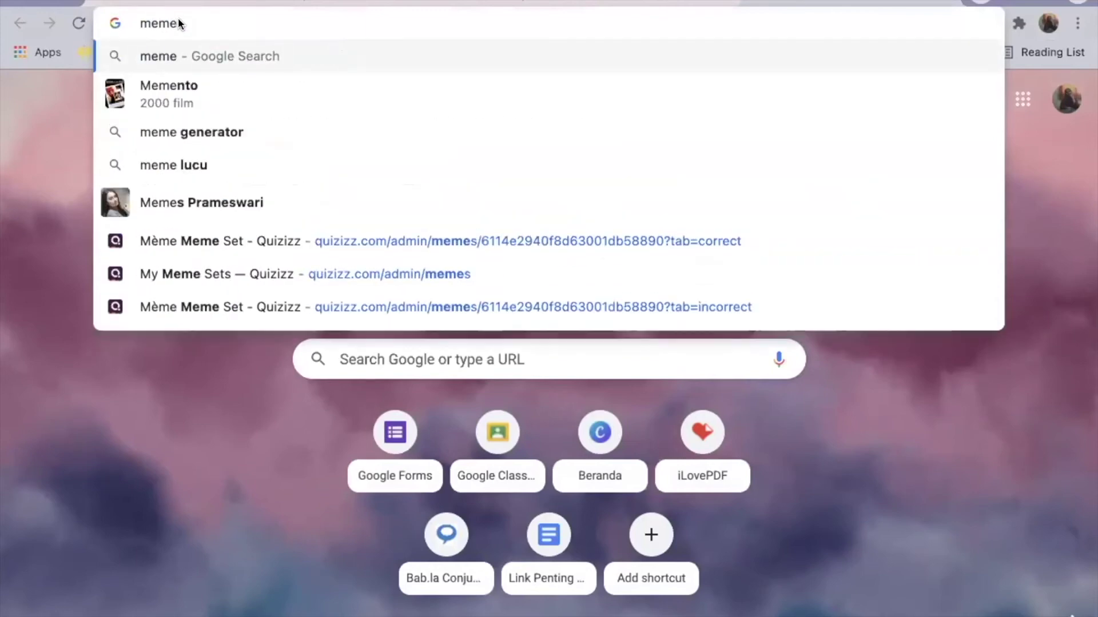
pyautogui.press('Return')
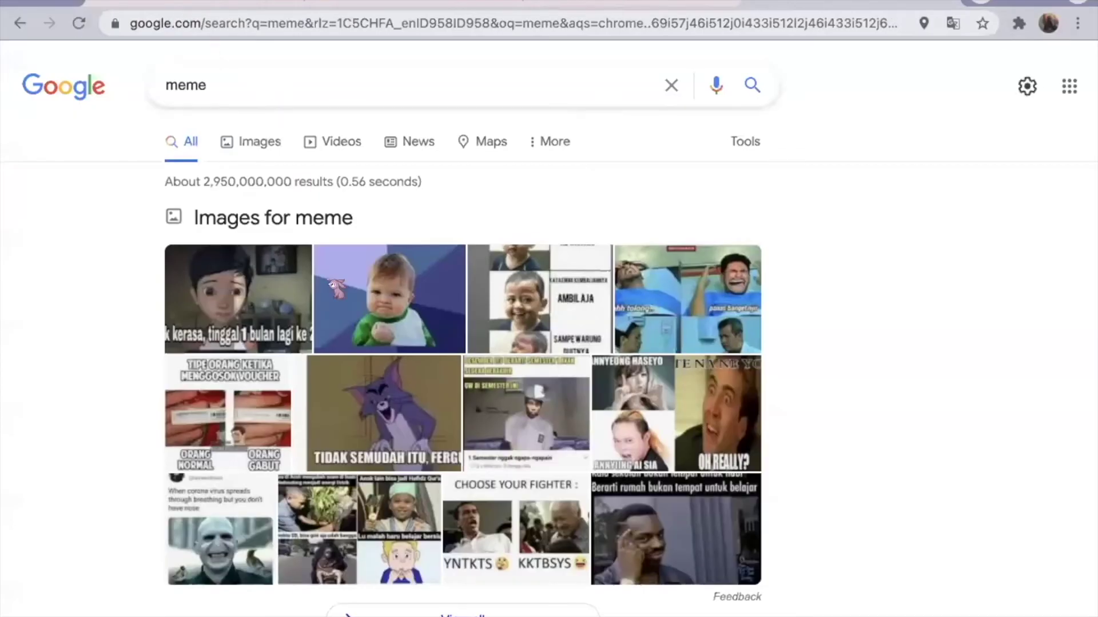
# Step: Open the toddler with a clenched fist on a blue background from the search results, save the image, and close its preview
pyautogui.click(366, 293)
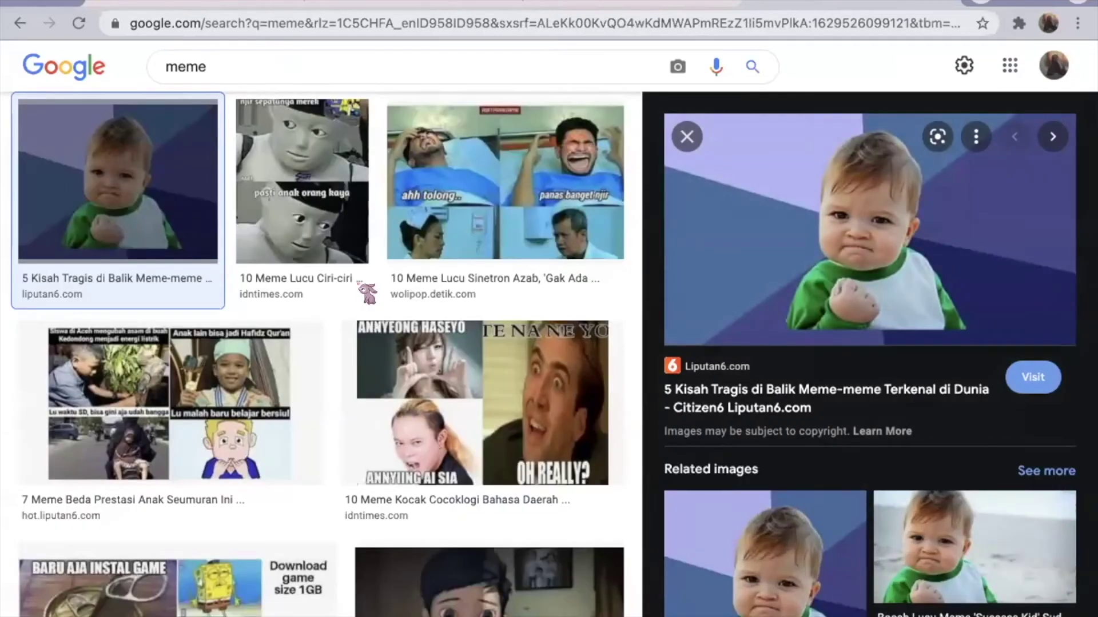
pyautogui.rightClick(761, 273)
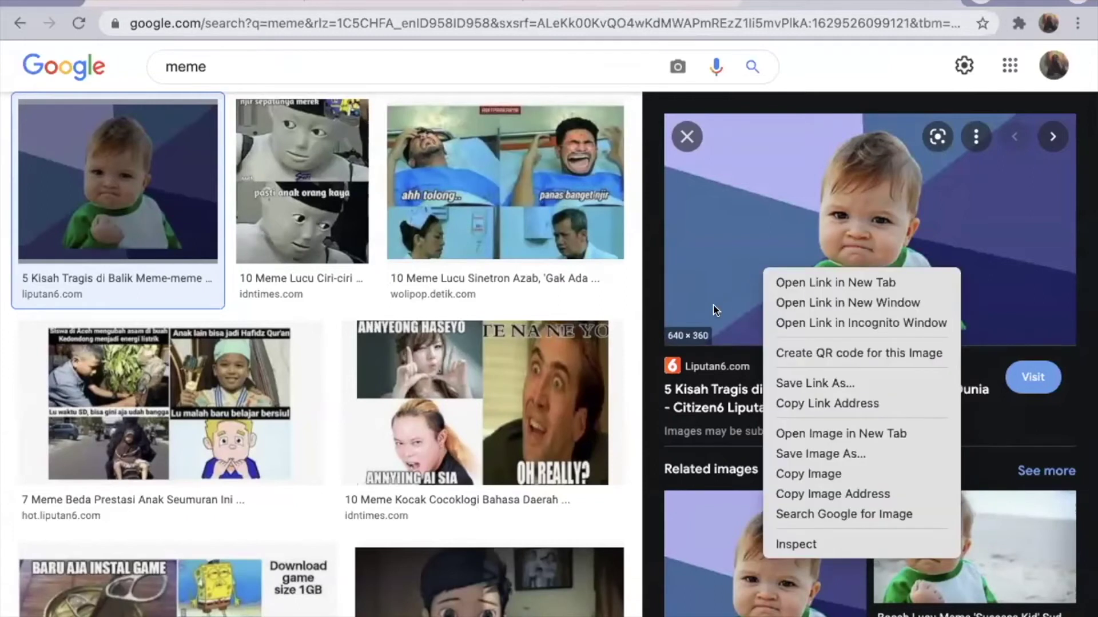
pyautogui.click(807, 452)
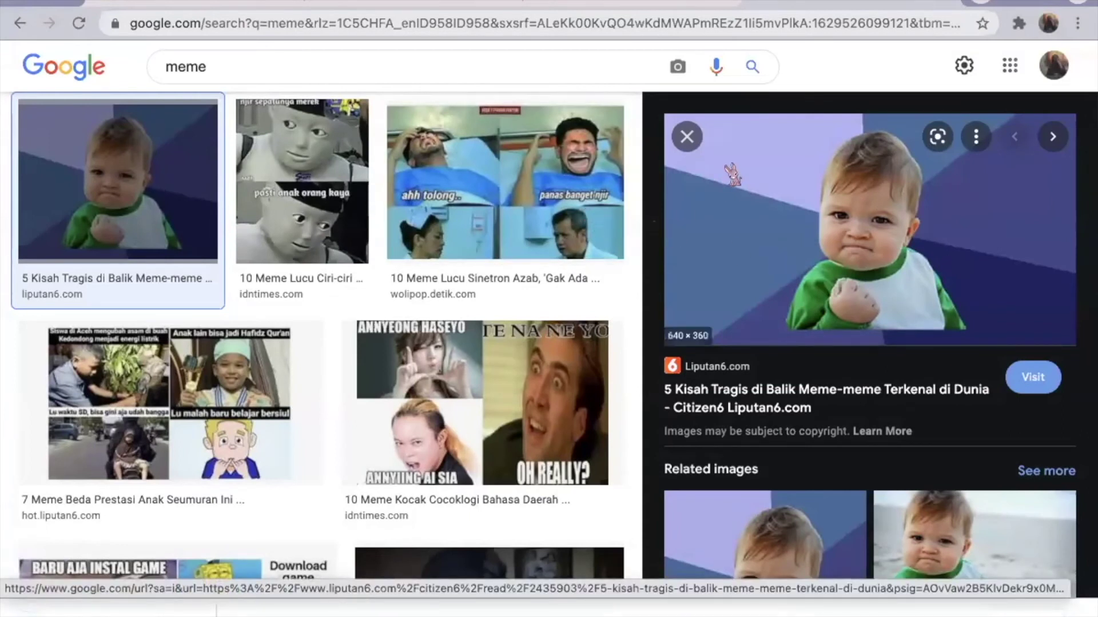
pyautogui.click(1082, 103)
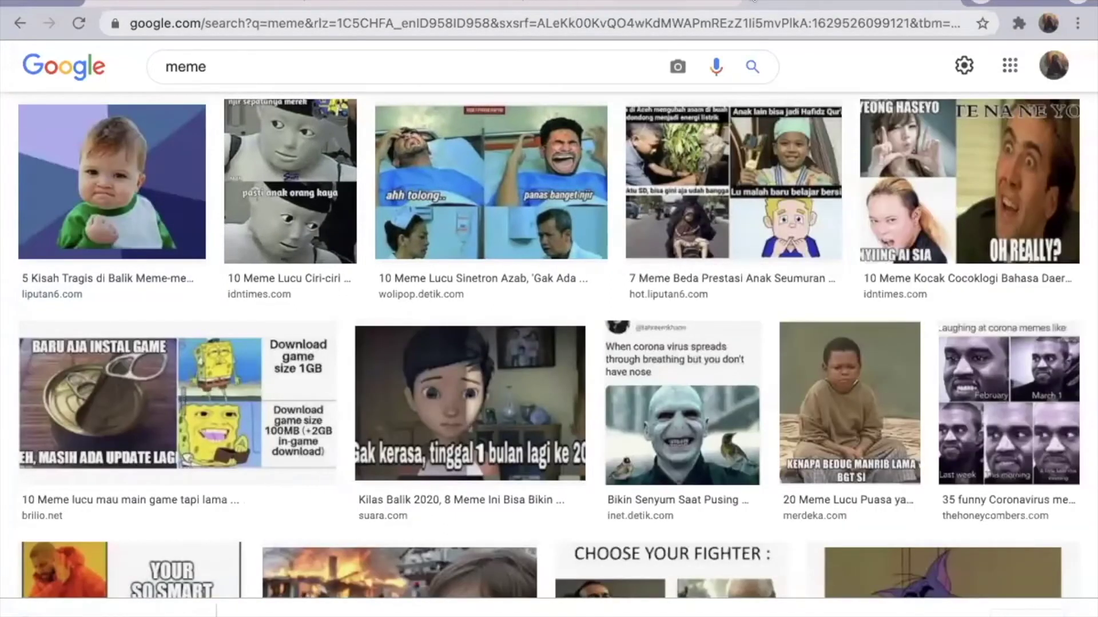
# Step: Return to Quizizz and upload the saved toddler image to the new correct meme with the default square crop
pyautogui.click(620, 1)
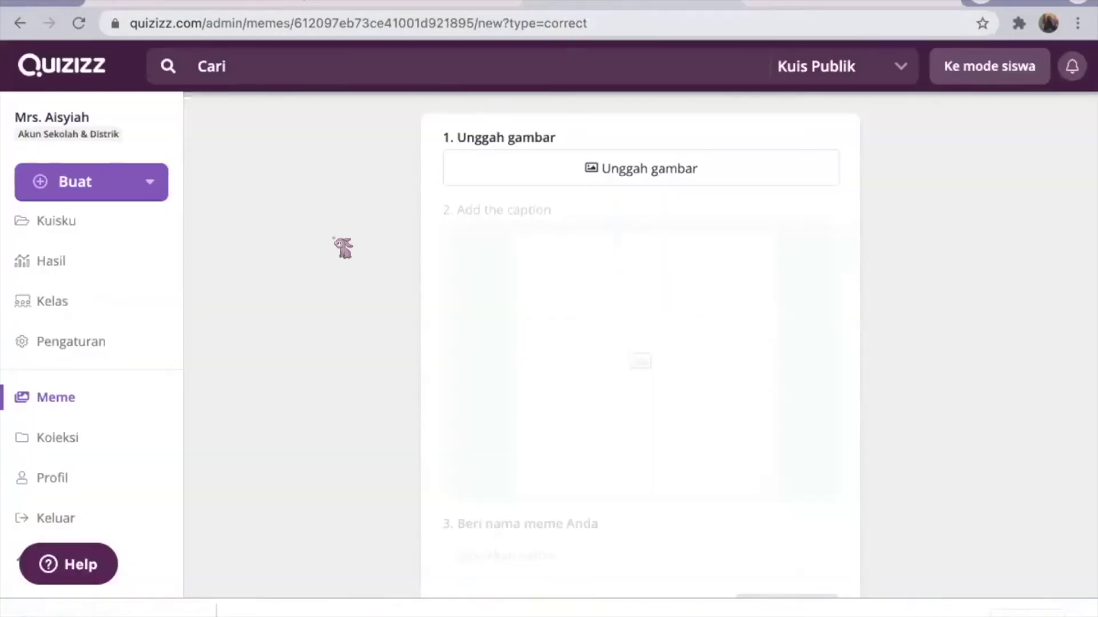
pyautogui.click(530, 174)
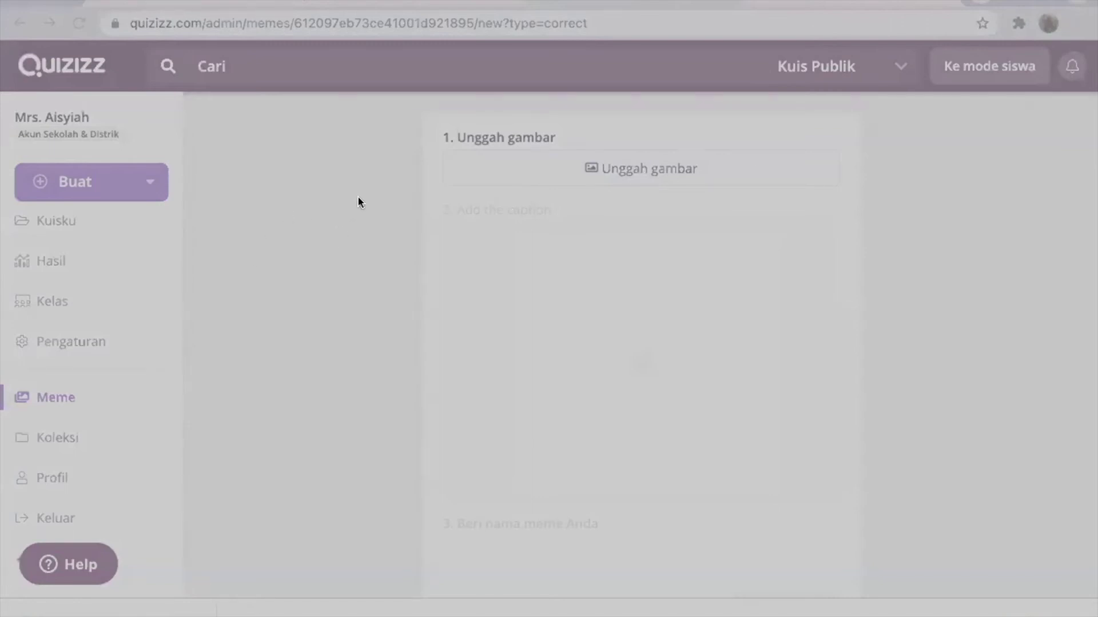
pyautogui.click(845, 506)
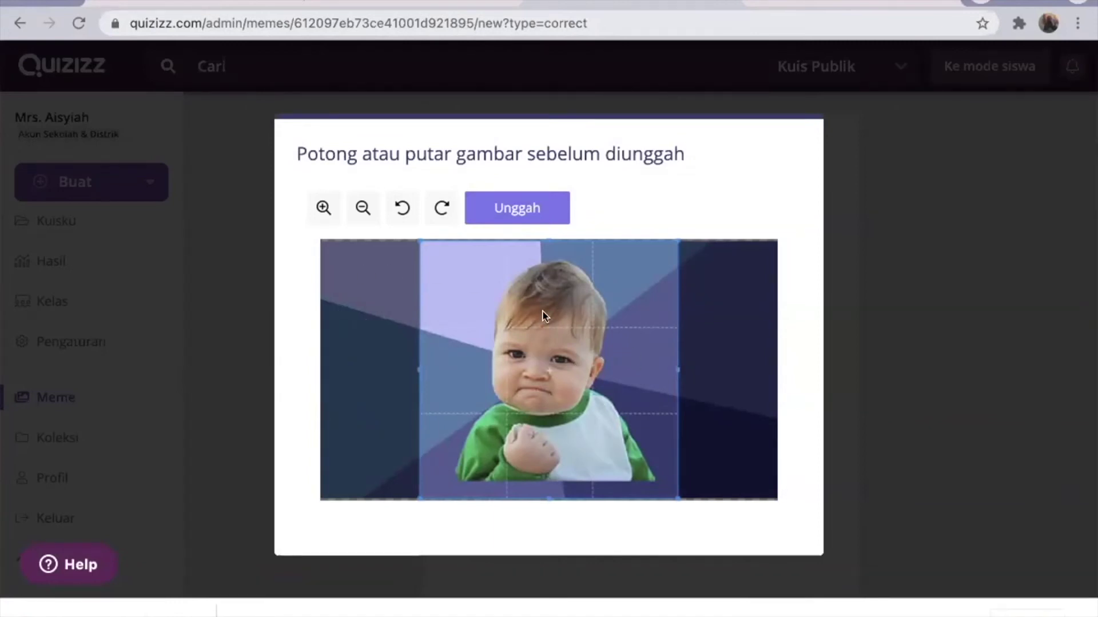
pyautogui.click(531, 206)
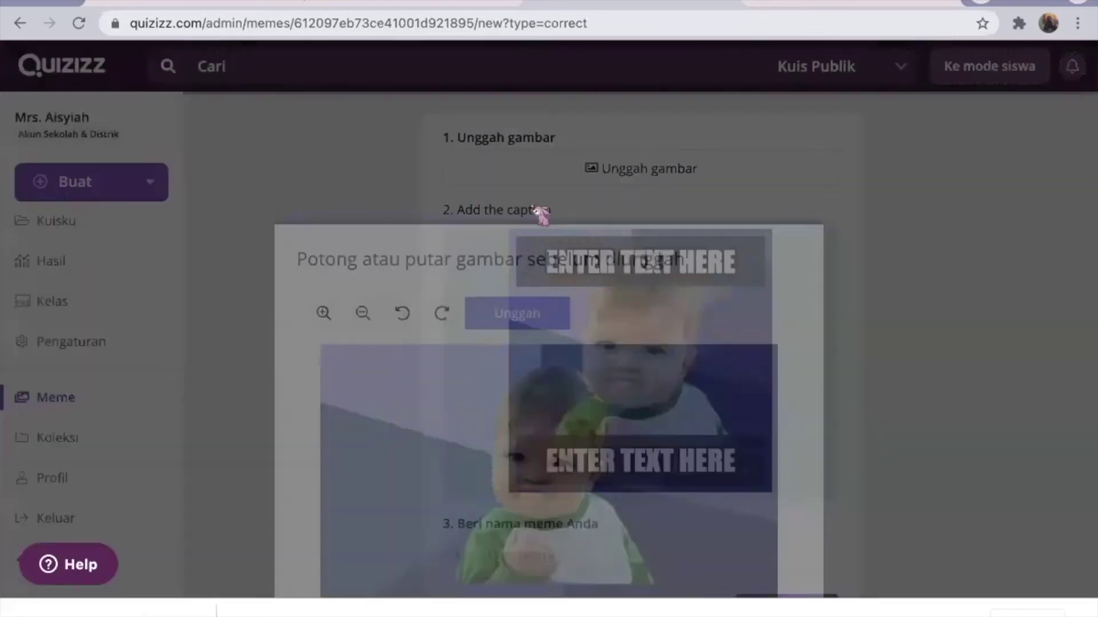
# Step: Caption the meme "YA!" at the top of the image and "JAWABANKU BENAR!" at the bottom
pyautogui.click(602, 264)
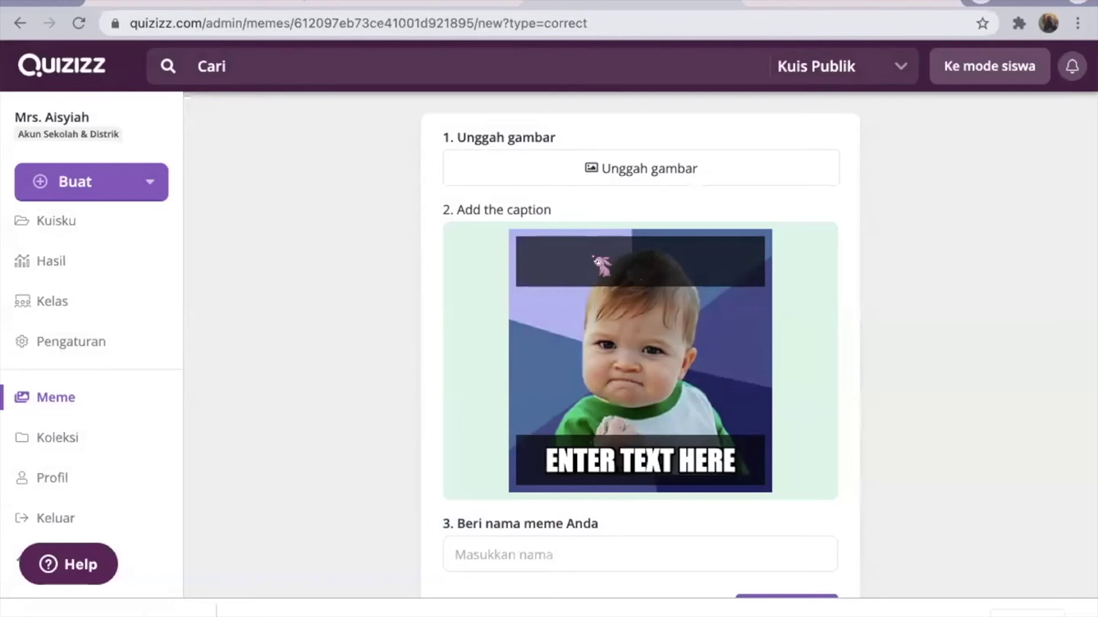
pyautogui.write('YA')
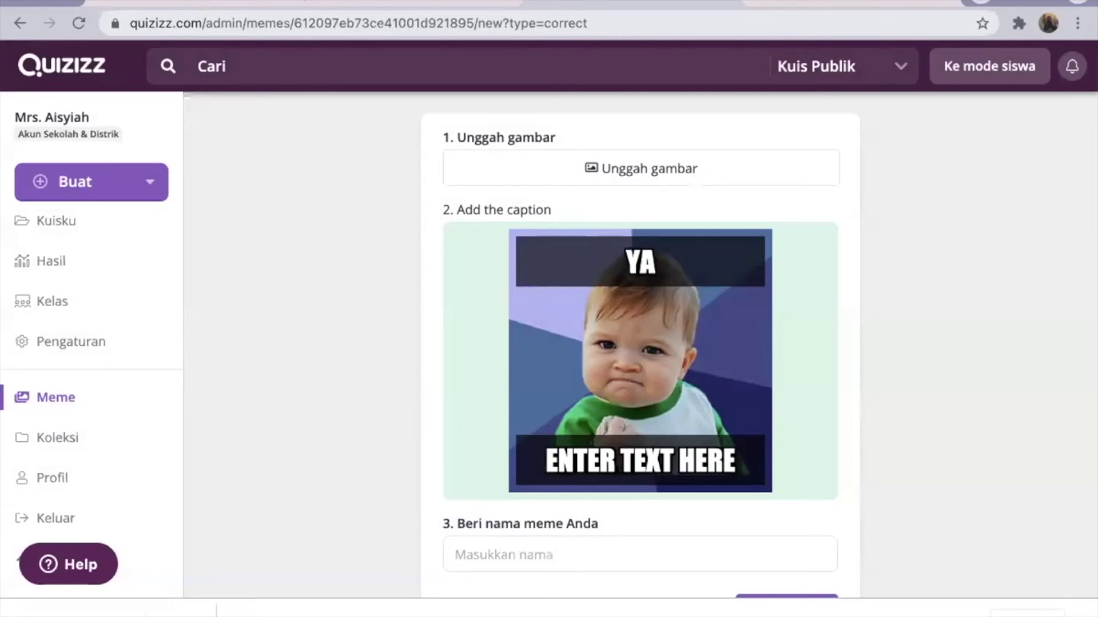
pyautogui.write('!')
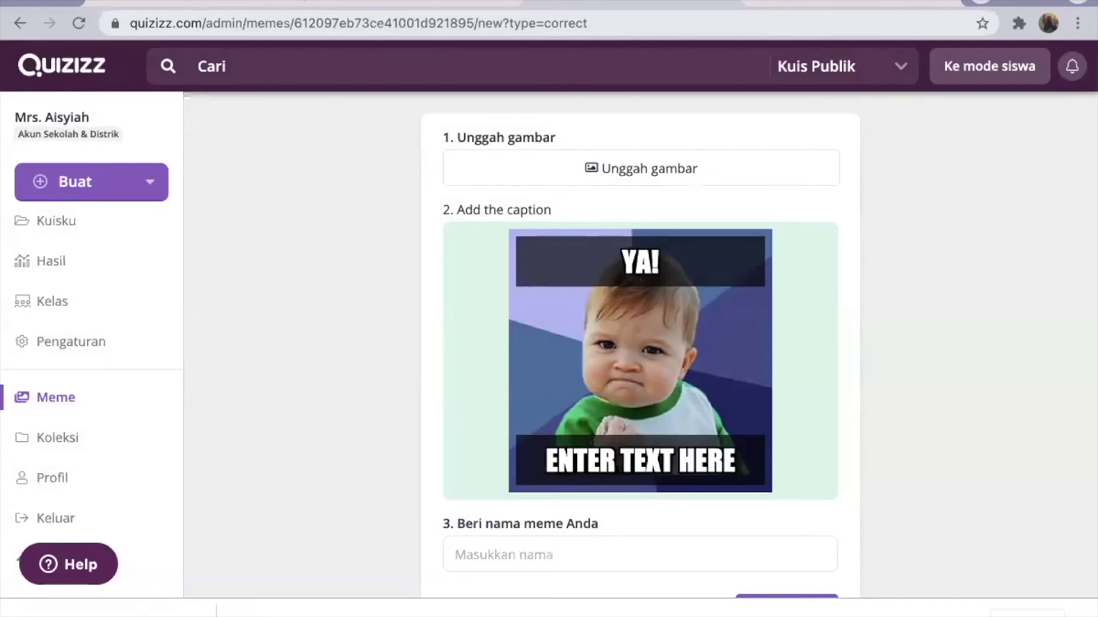
pyautogui.click(578, 471)
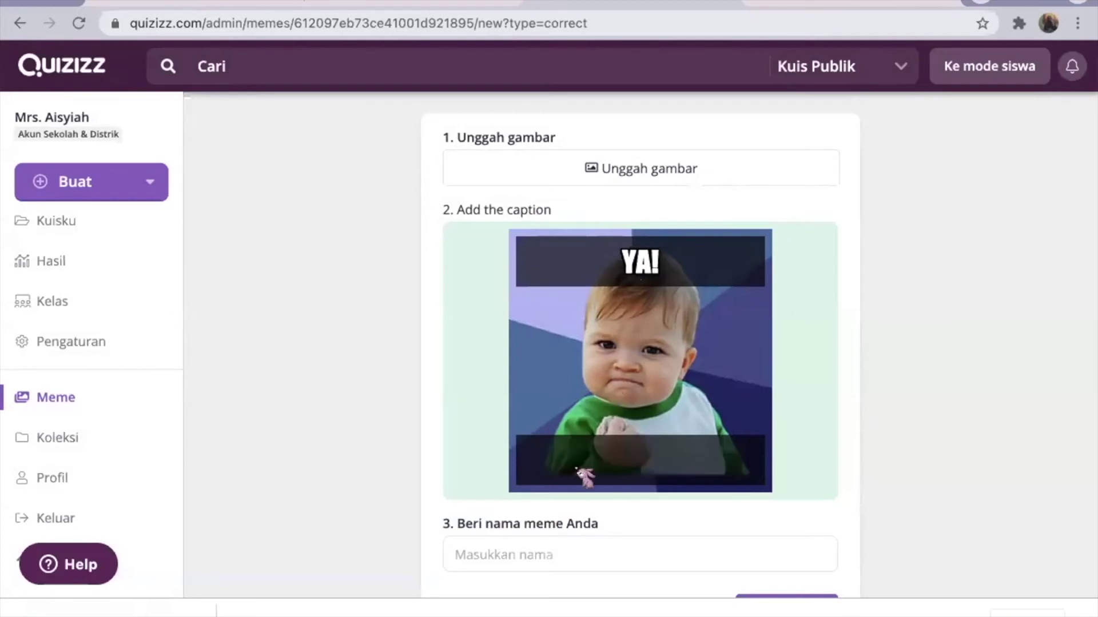
pyautogui.write('JAWABANKU BENAR')
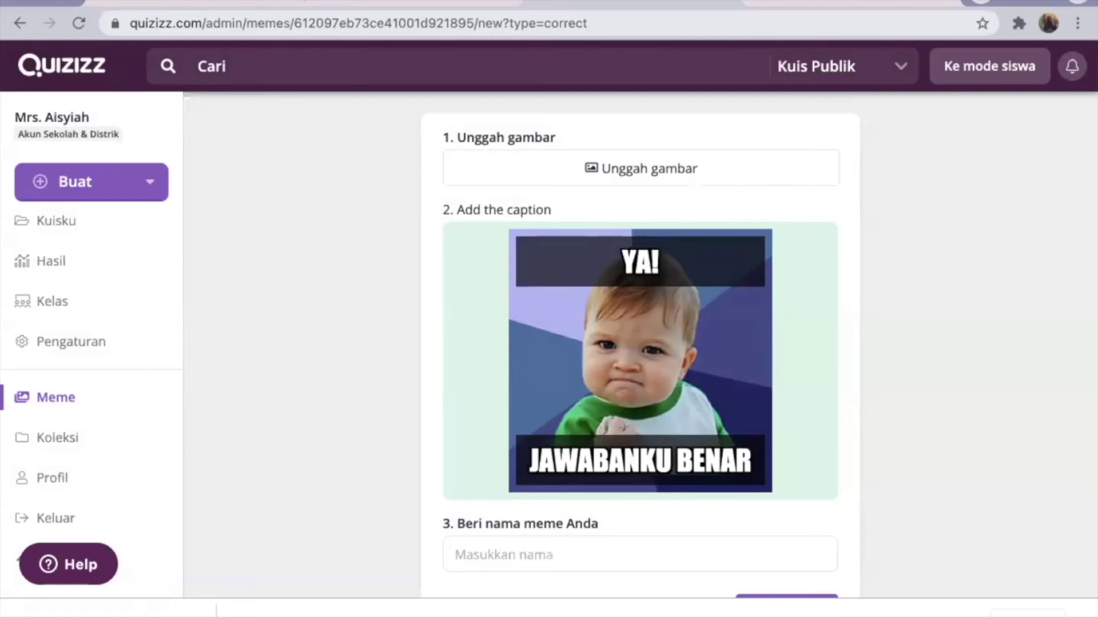
pyautogui.write('!')
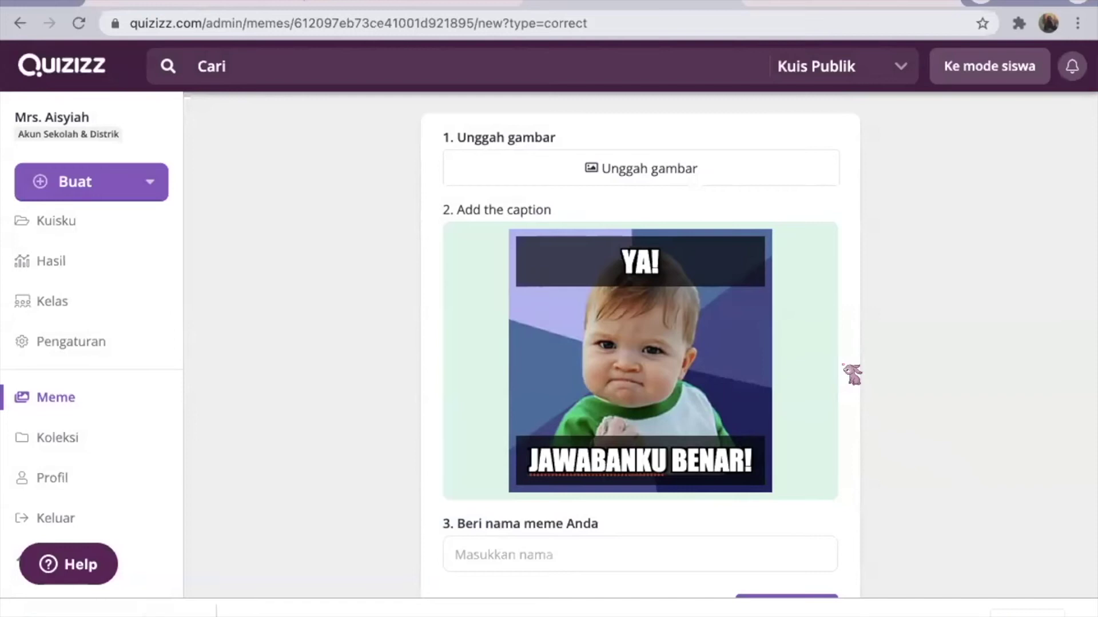
# Step: Name the meme "Meme 1" and save it to the meme set
pyautogui.scroll(-1, 852, 375)
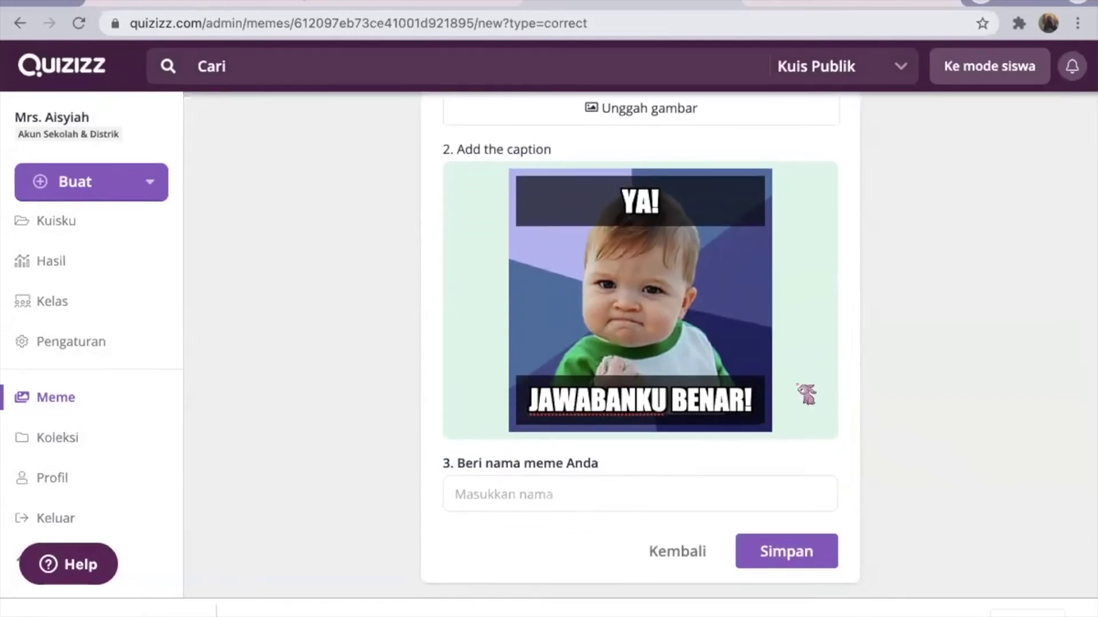
pyautogui.click(625, 497)
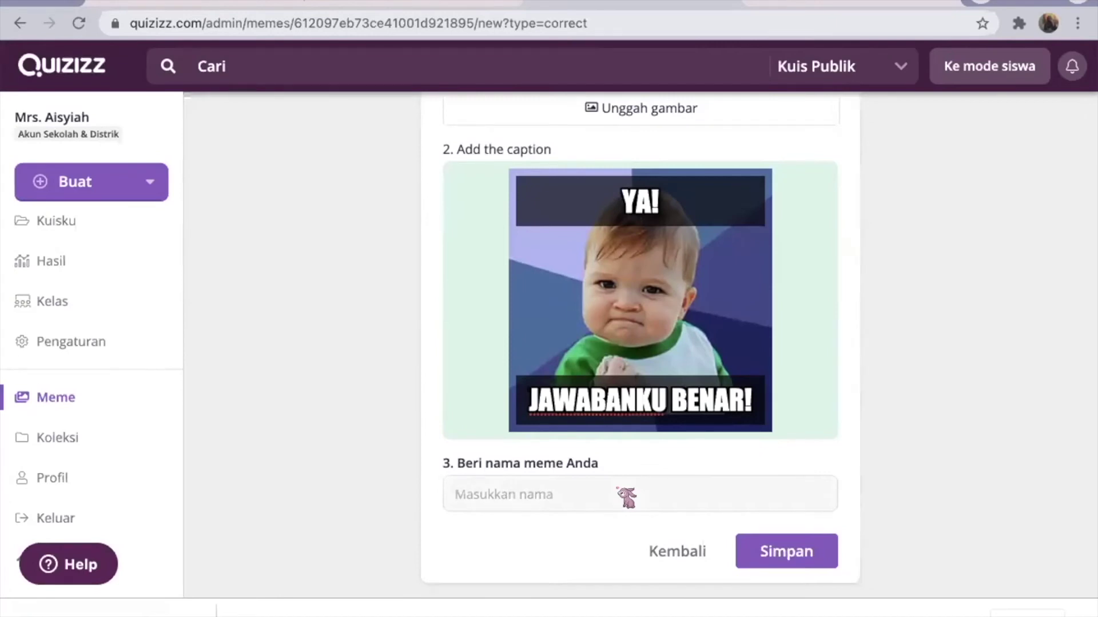
pyautogui.write('Meme 1')
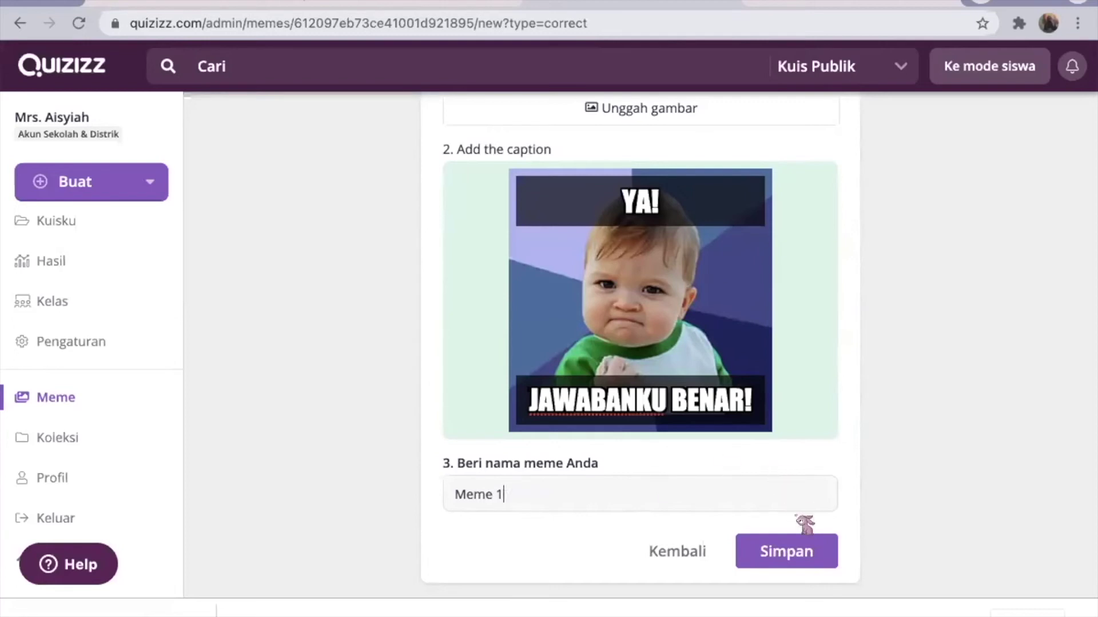
pyautogui.click(792, 553)
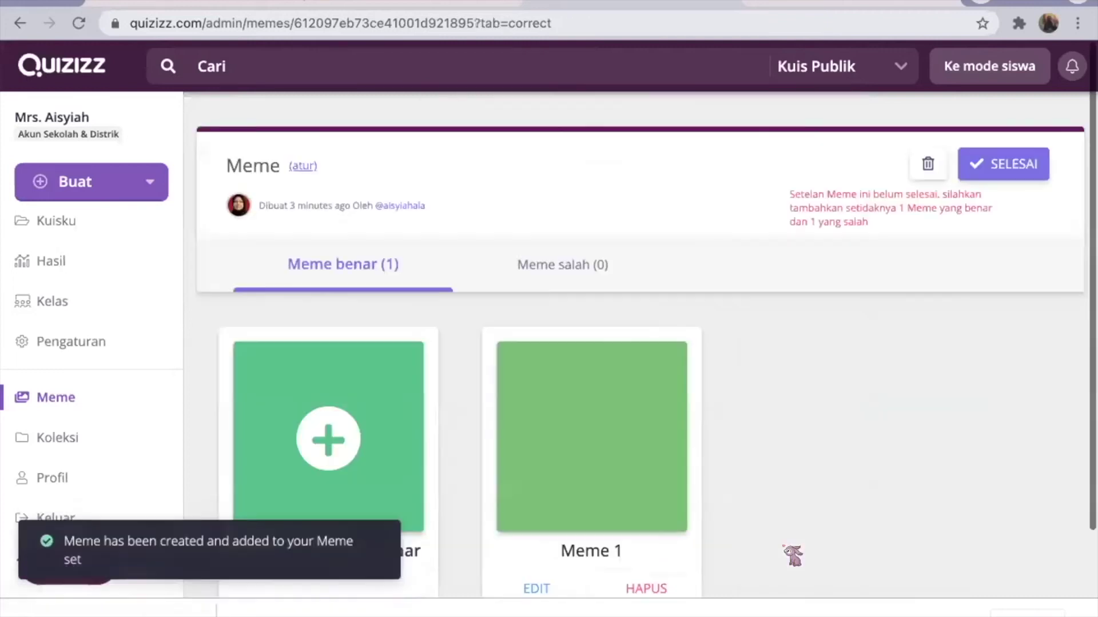
# Step: Open Meme 1 for editing to review its image, captions and name, and return to the set discarding changes
pyautogui.scroll(-2, 783, 546)
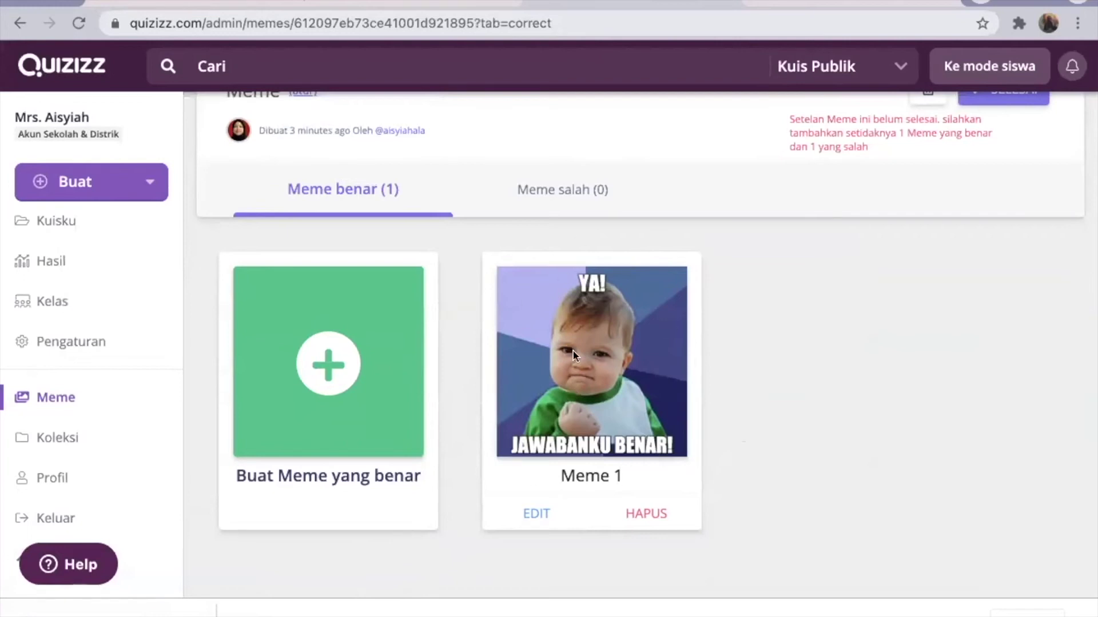
pyautogui.click(521, 510)
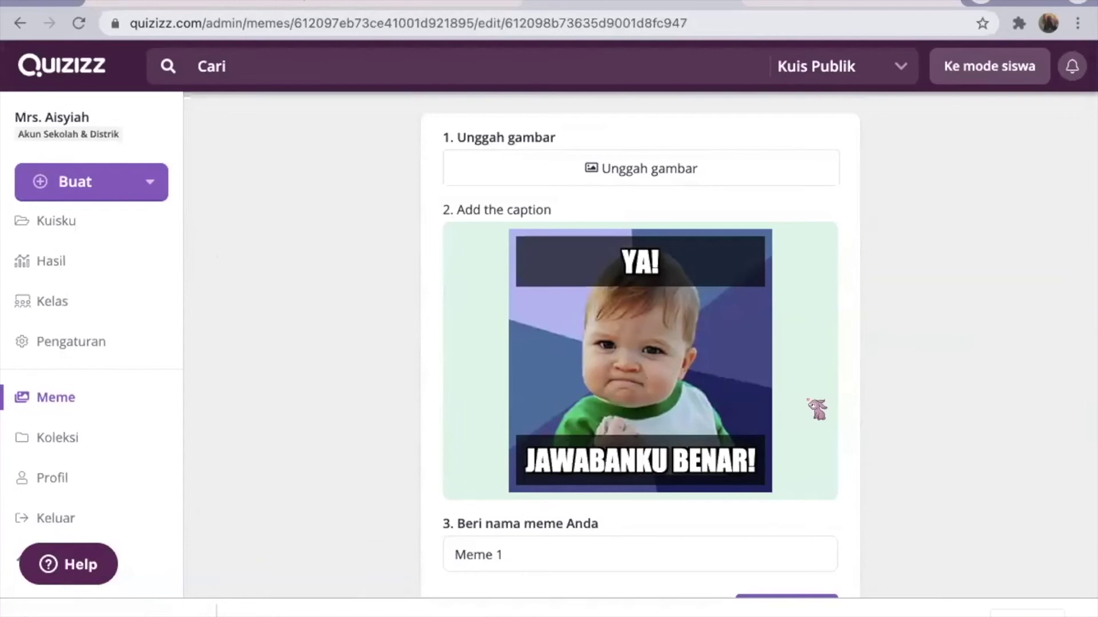
pyautogui.scroll(-2, 816, 403)
pyautogui.click(686, 553)
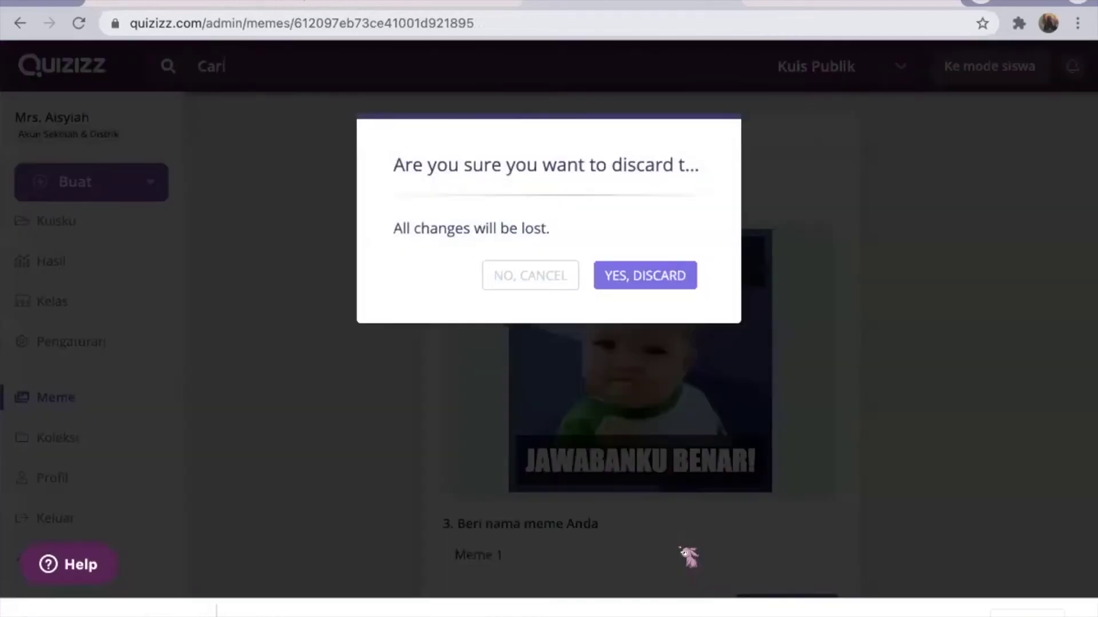
pyautogui.click(653, 276)
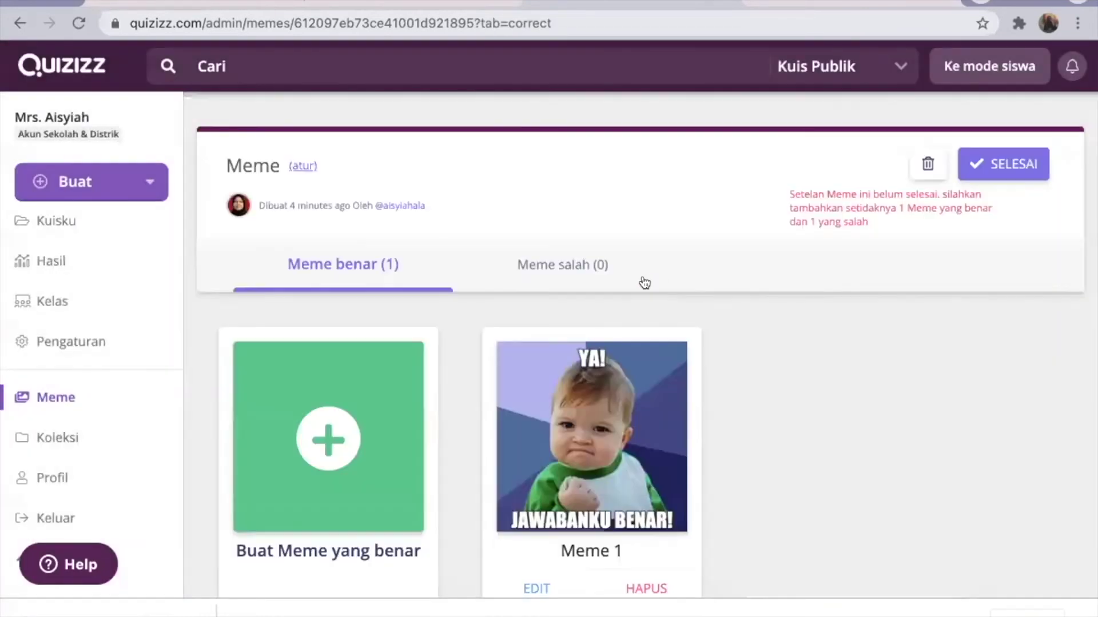
# Step: Switch to the set's incorrect memes and start a new incorrect meme
pyautogui.scroll(-2, 567, 372)
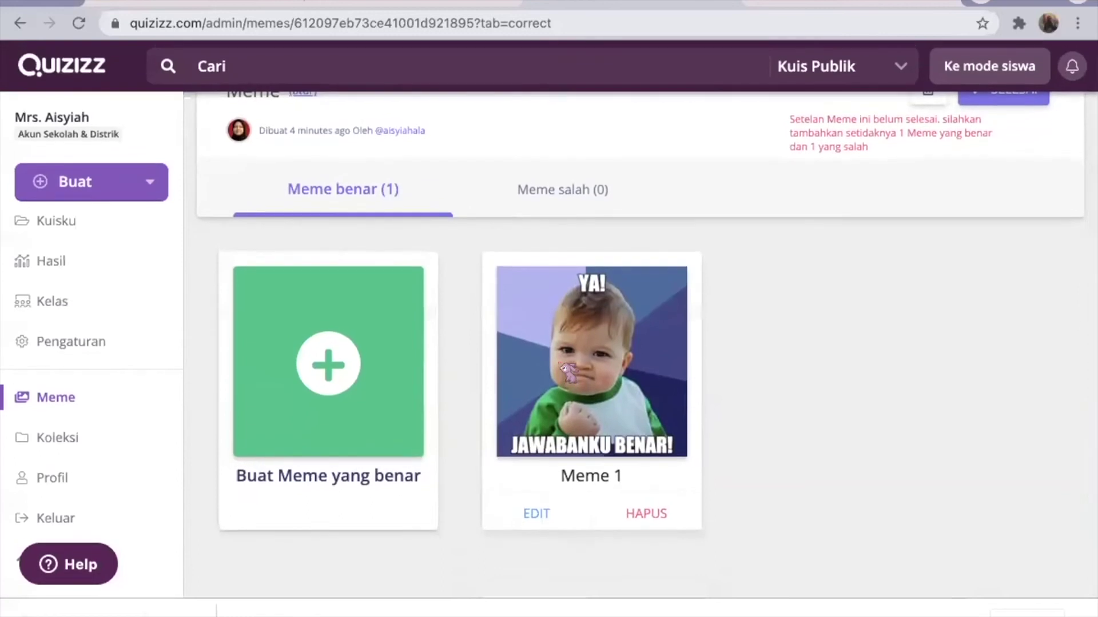
pyautogui.click(550, 189)
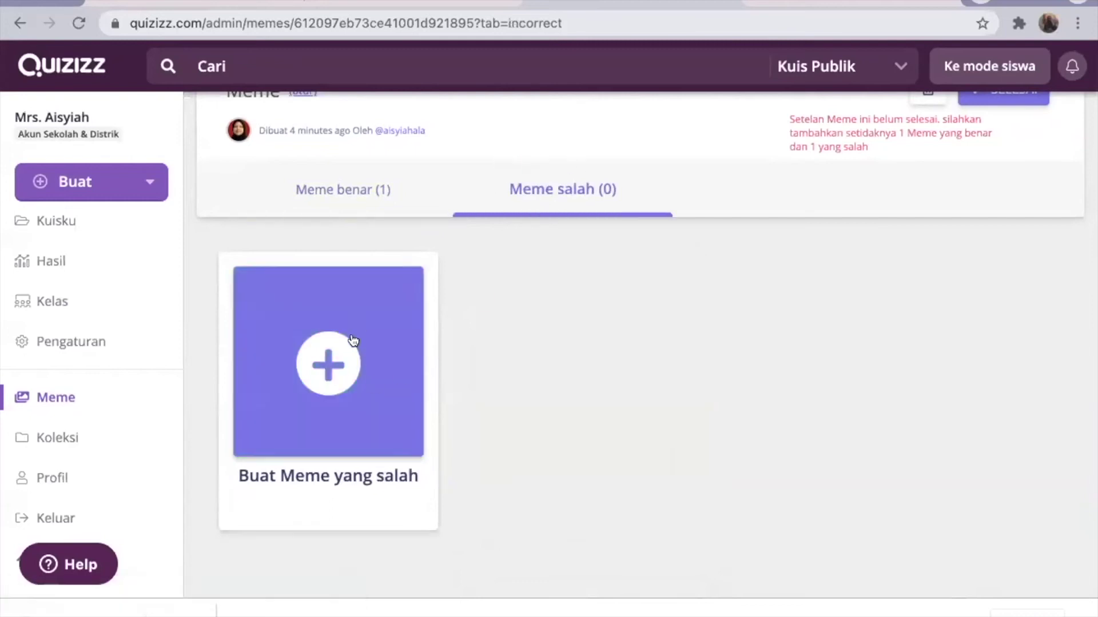
pyautogui.click(333, 376)
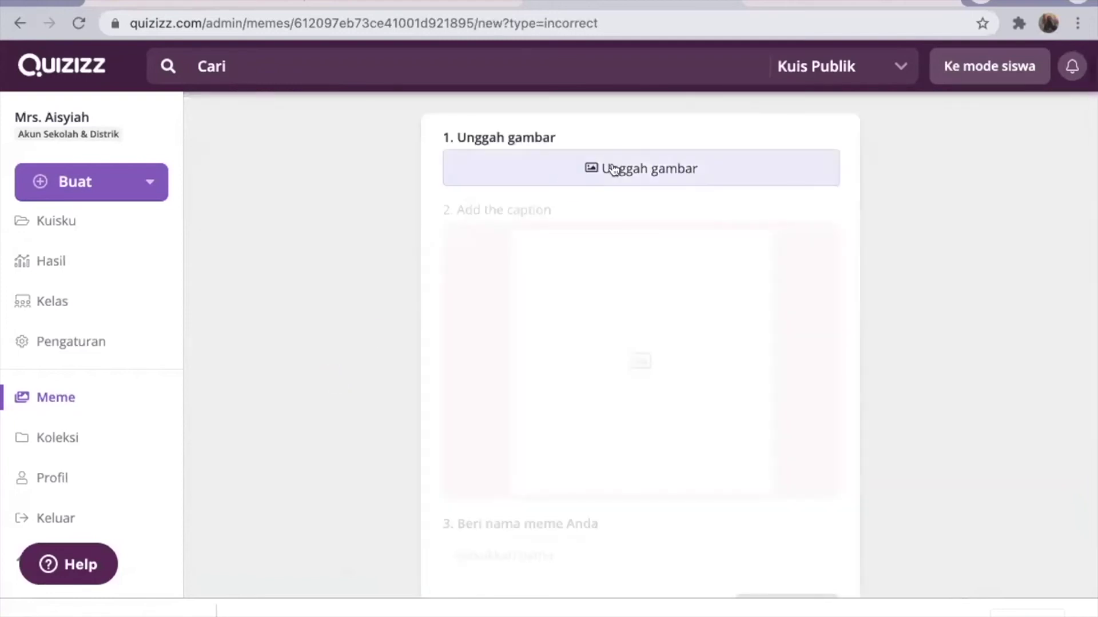
# Step: Switch to the Google image results for "meme" and look through them for a picture suited to an incorrect answer
pyautogui.click(791, 5)
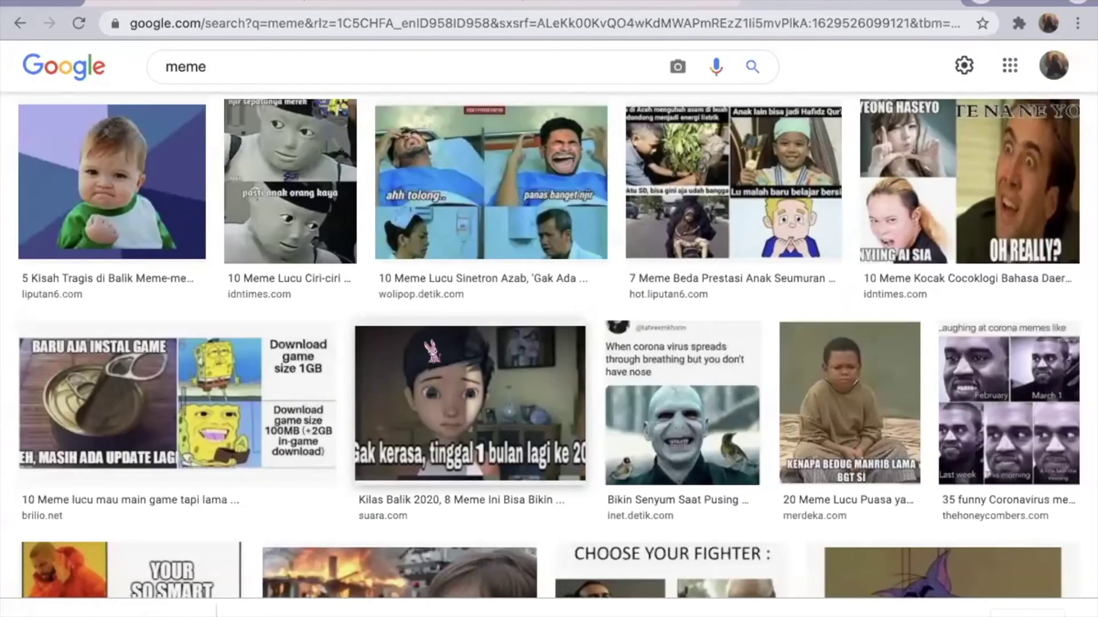
pyautogui.scroll(-5, 433, 352)
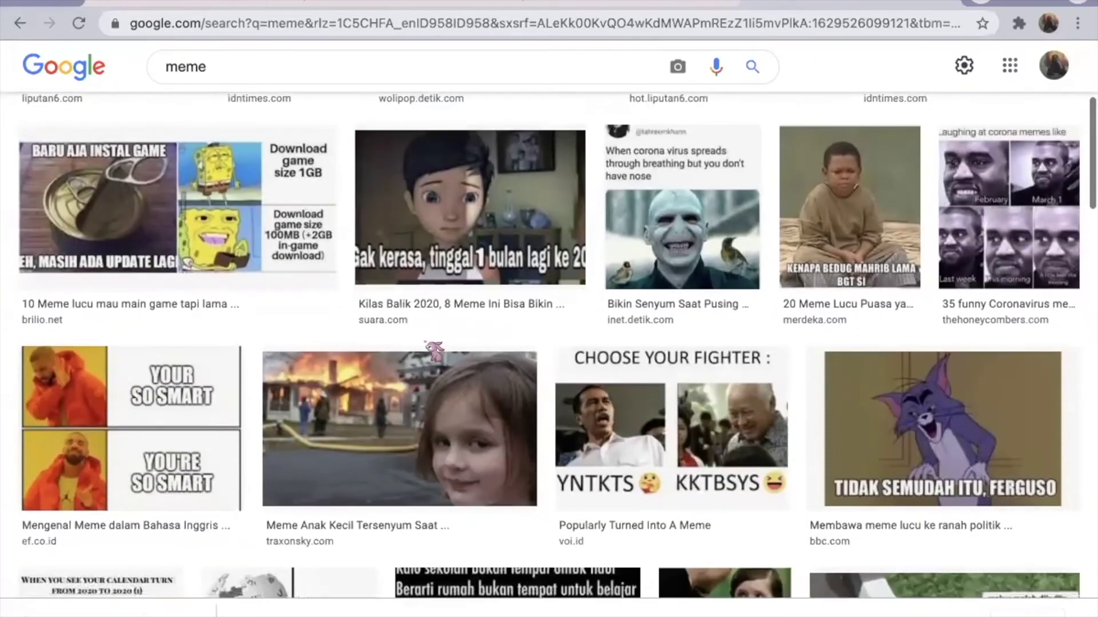
pyautogui.scroll(-5, 432, 350)
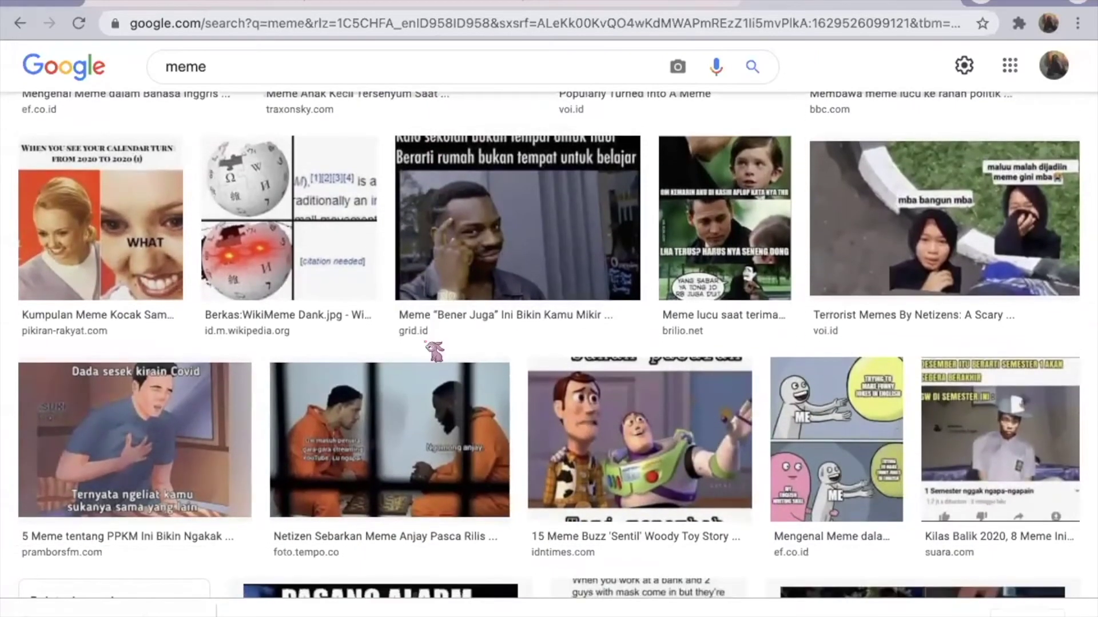
pyautogui.scroll(-3, 435, 352)
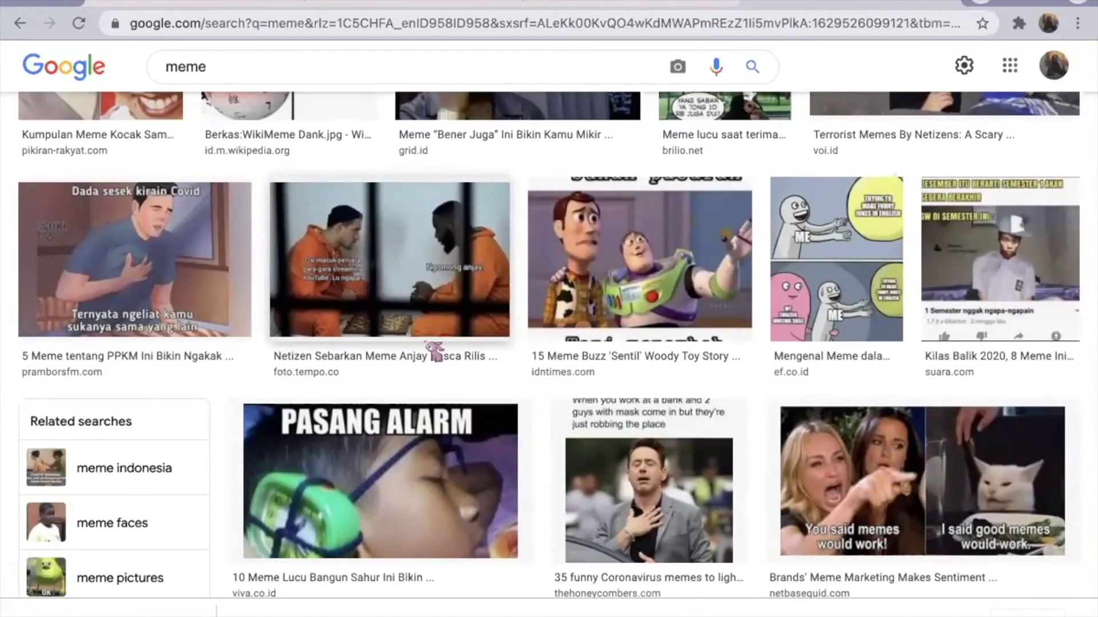
pyautogui.scroll(-5, 435, 351)
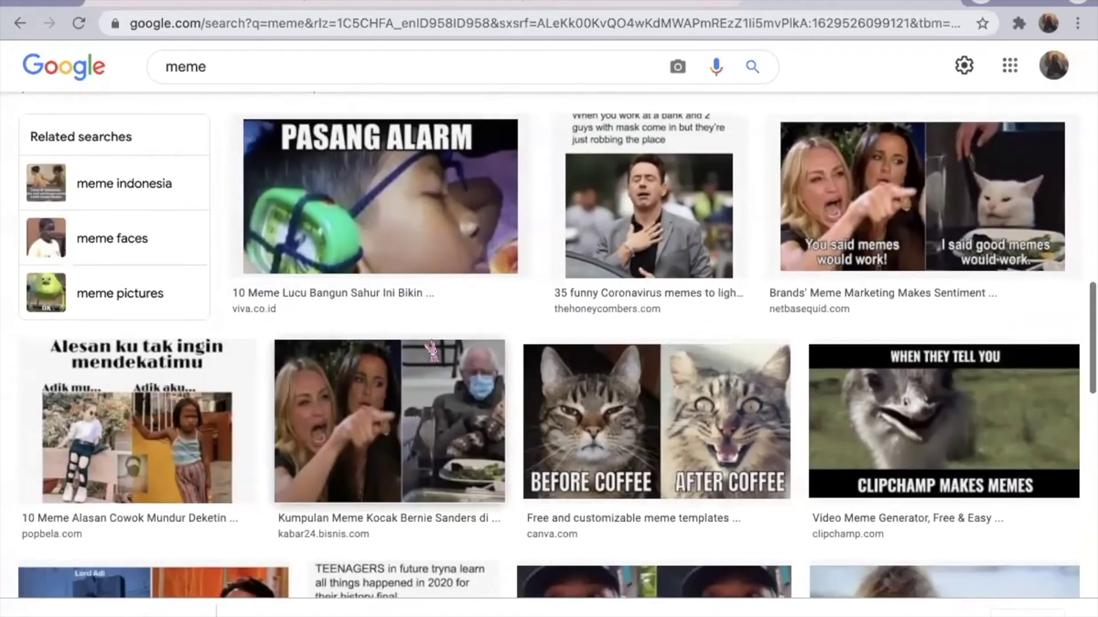
pyautogui.scroll(-1, 431, 350)
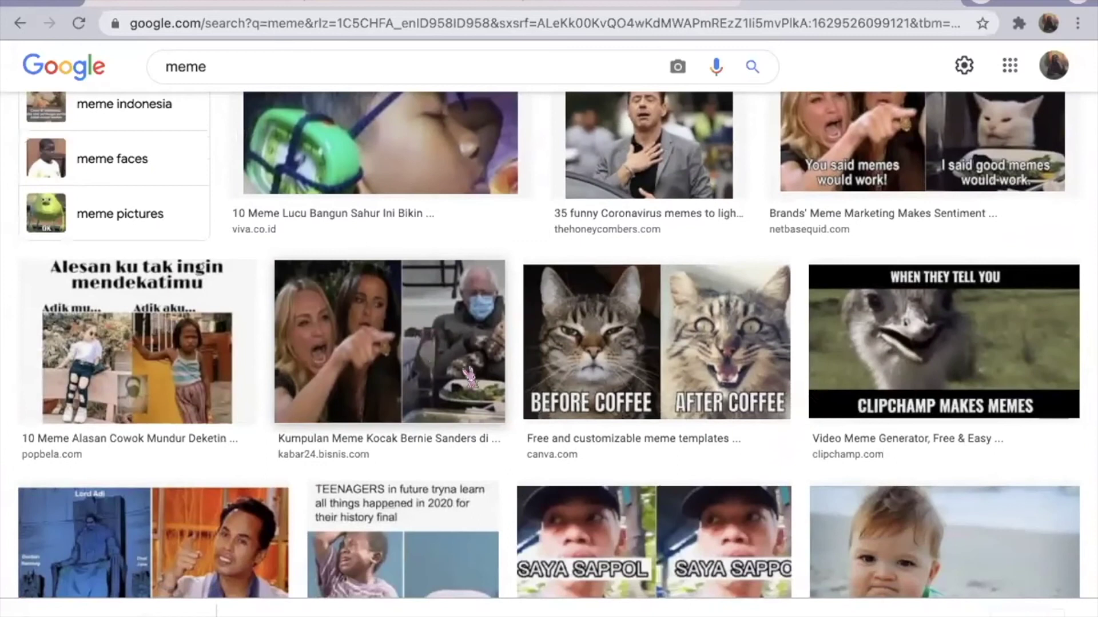
pyautogui.scroll(-4, 480, 383)
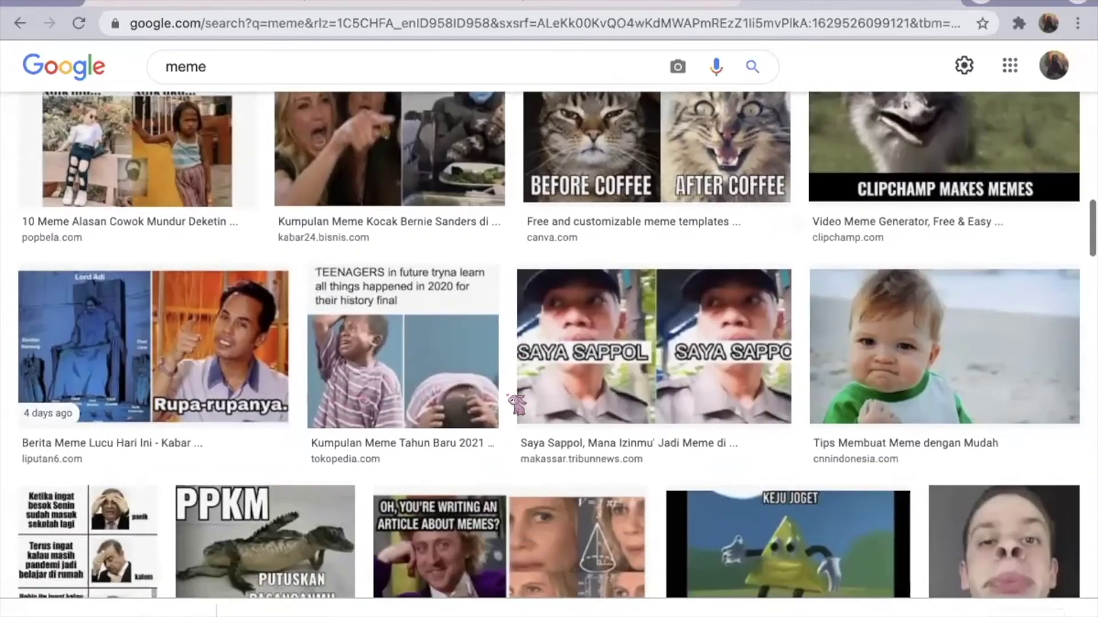
pyautogui.scroll(-4, 507, 395)
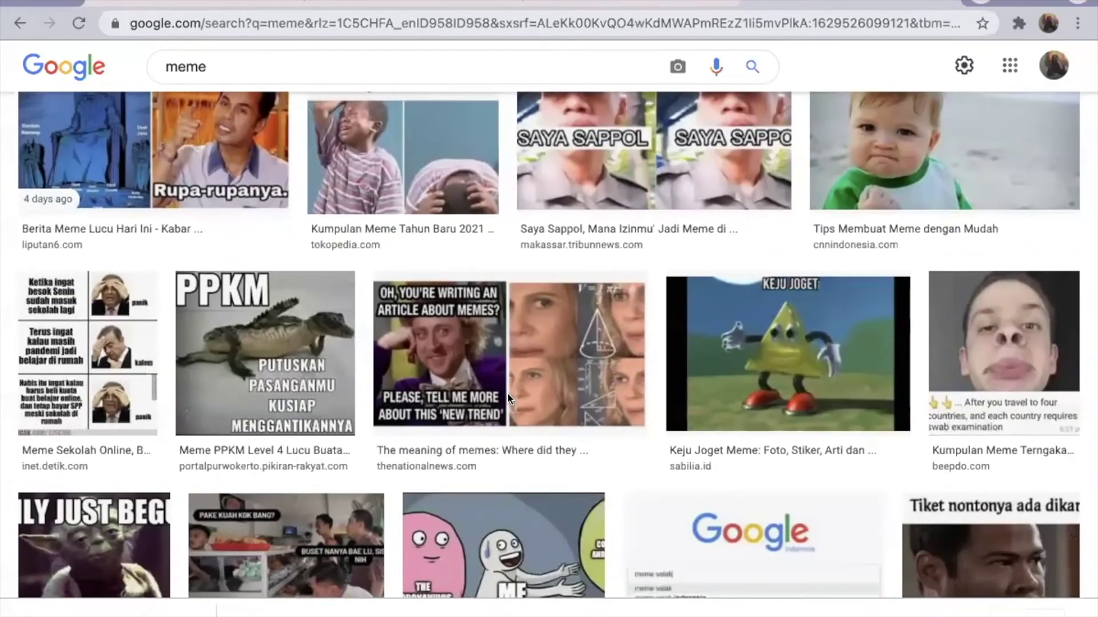
pyautogui.scroll(-2, 506, 392)
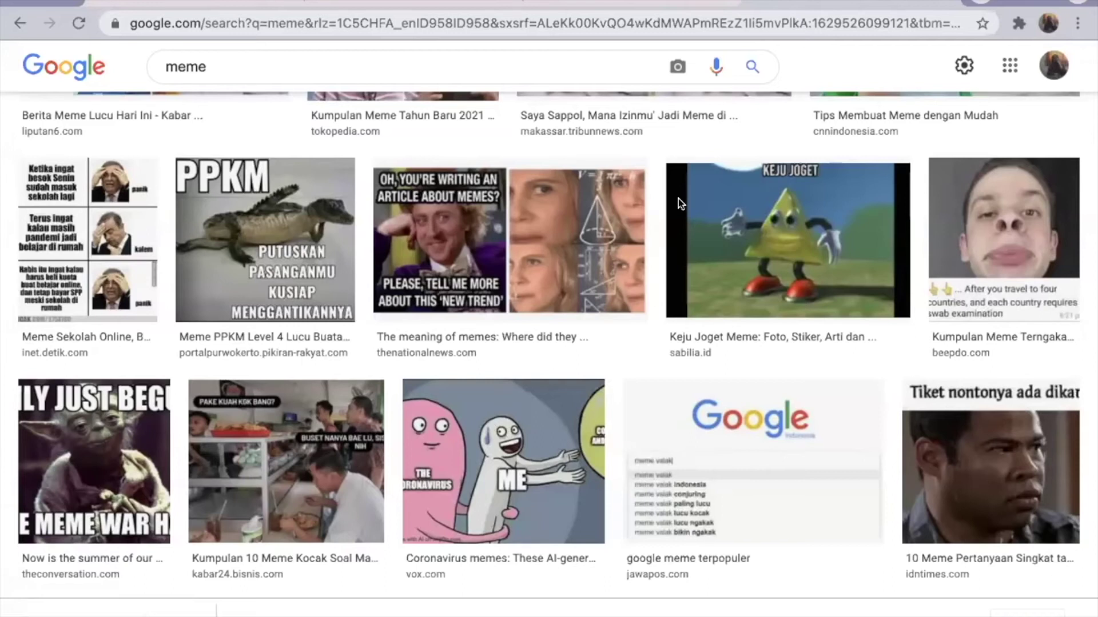
pyautogui.scroll(-3, 586, 305)
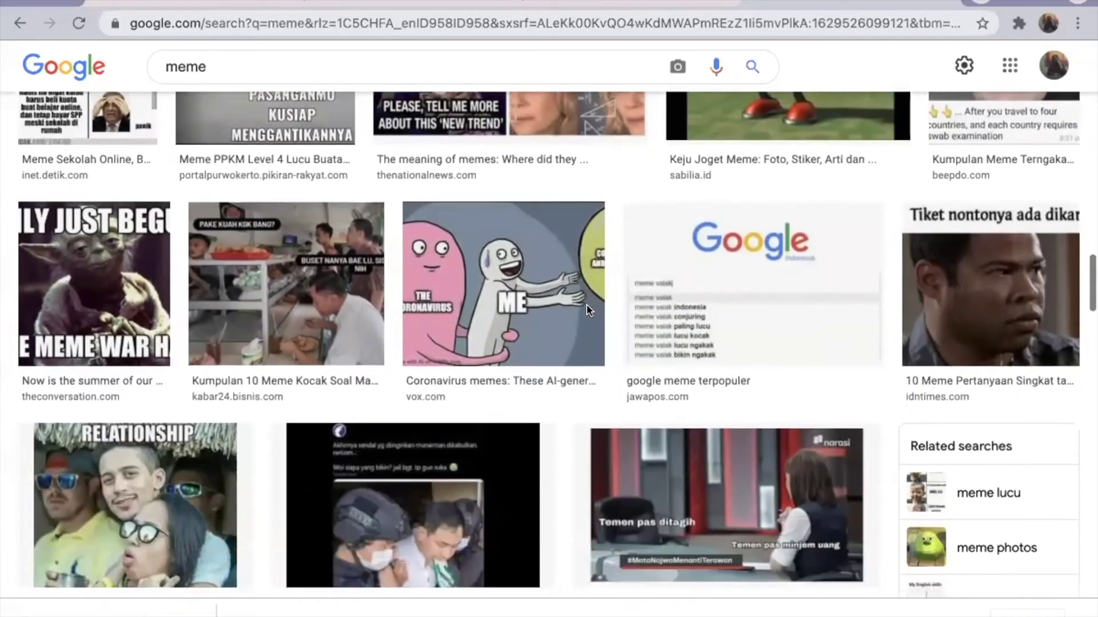
pyautogui.scroll(-7, 587, 305)
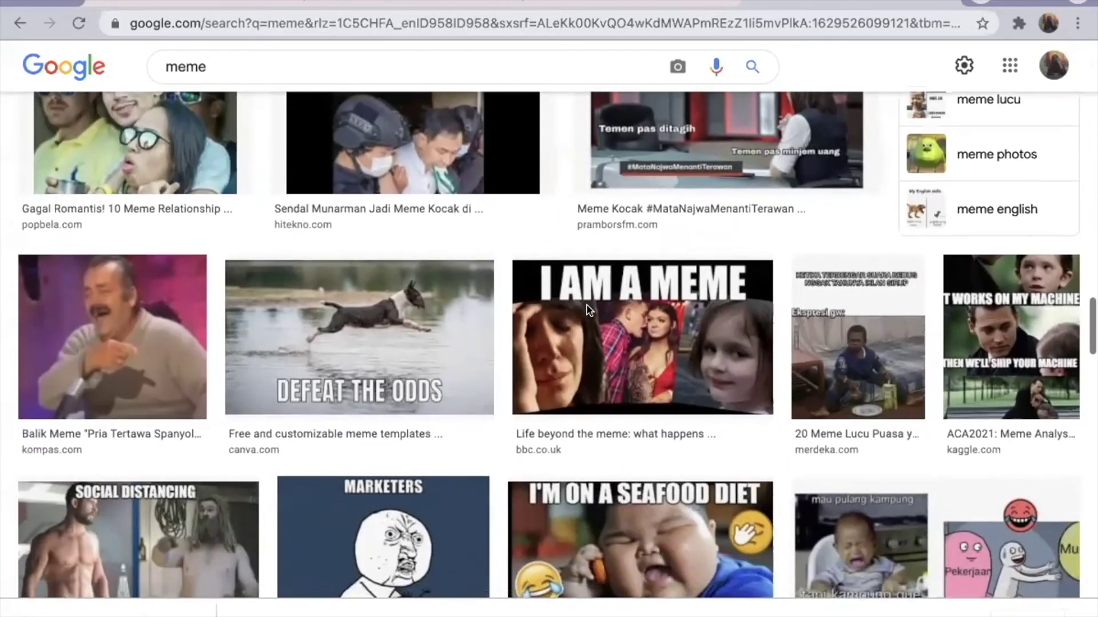
pyautogui.scroll(-10, 586, 305)
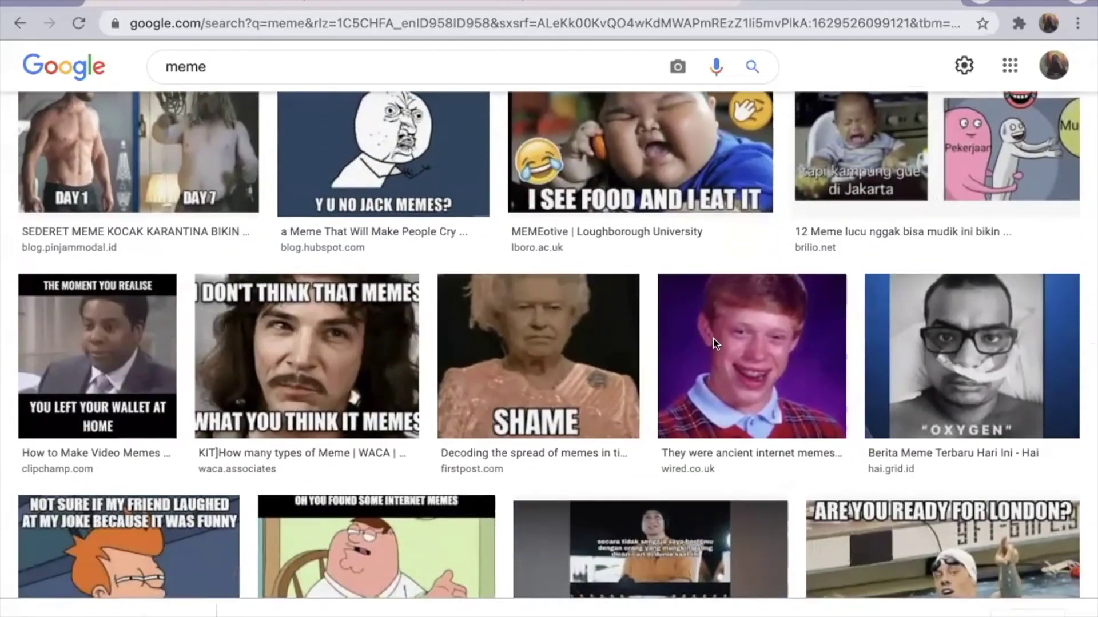
pyautogui.scroll(-7, 715, 343)
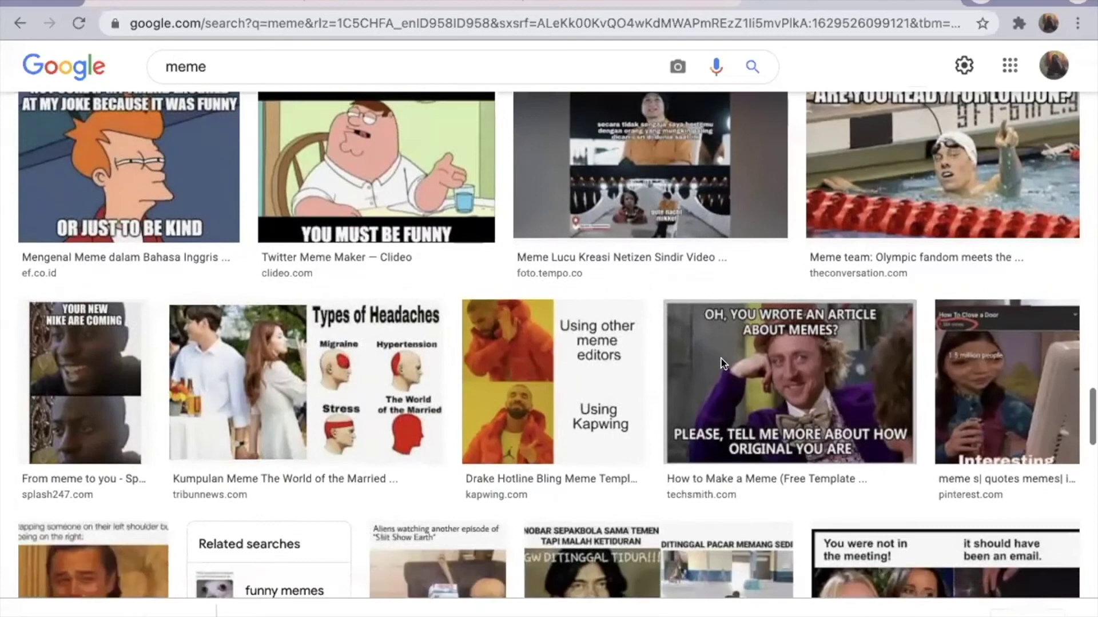
pyautogui.scroll(-14, 720, 364)
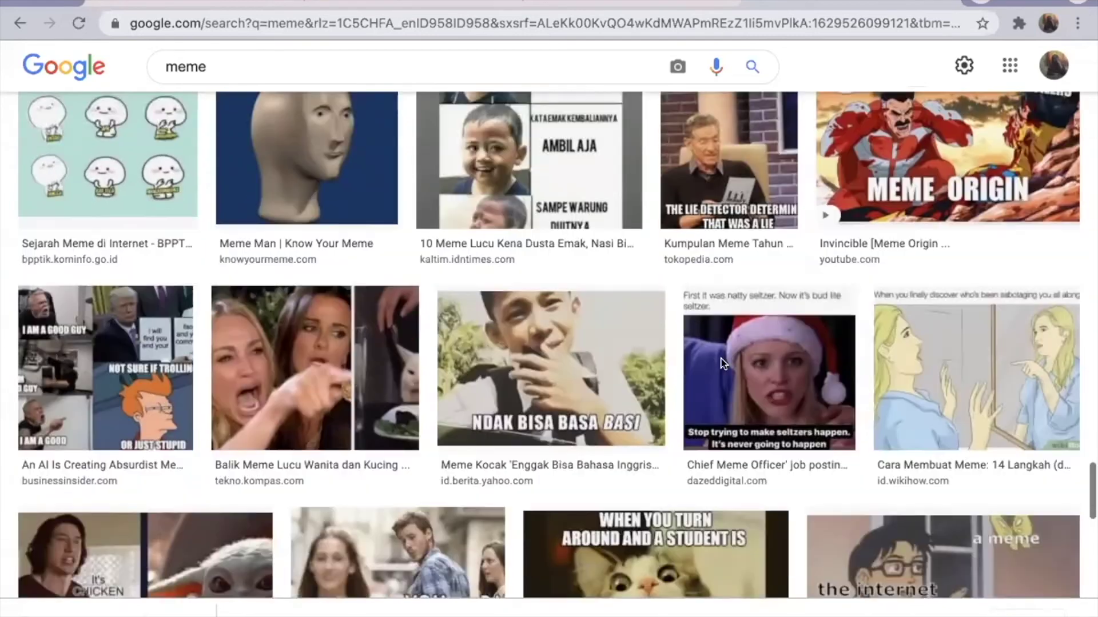
pyautogui.scroll(-6, 723, 364)
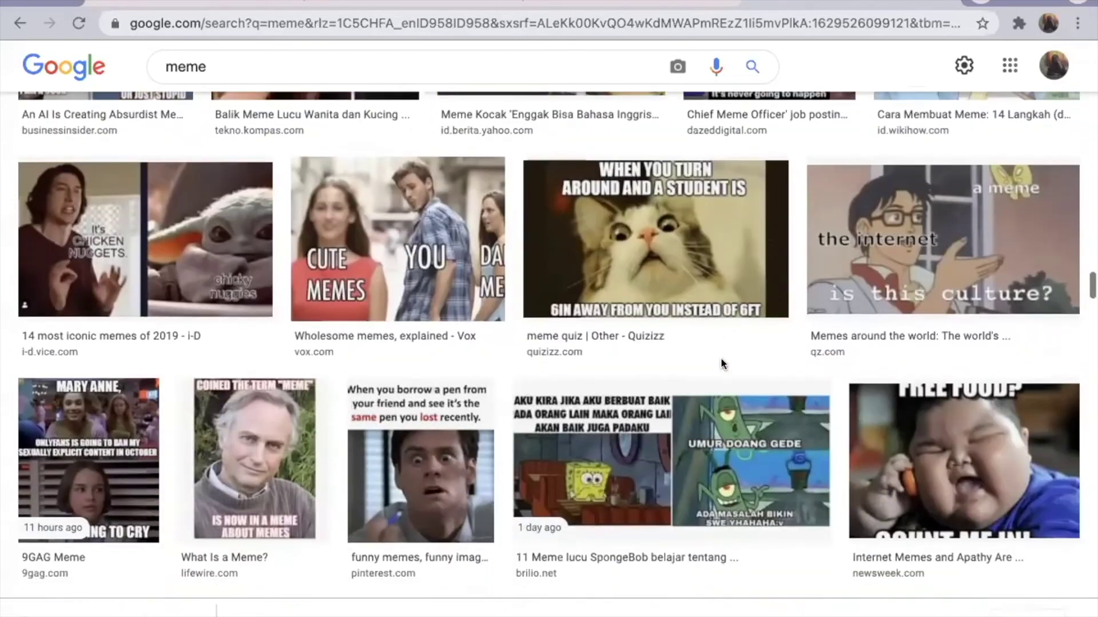
pyautogui.scroll(-8, 722, 363)
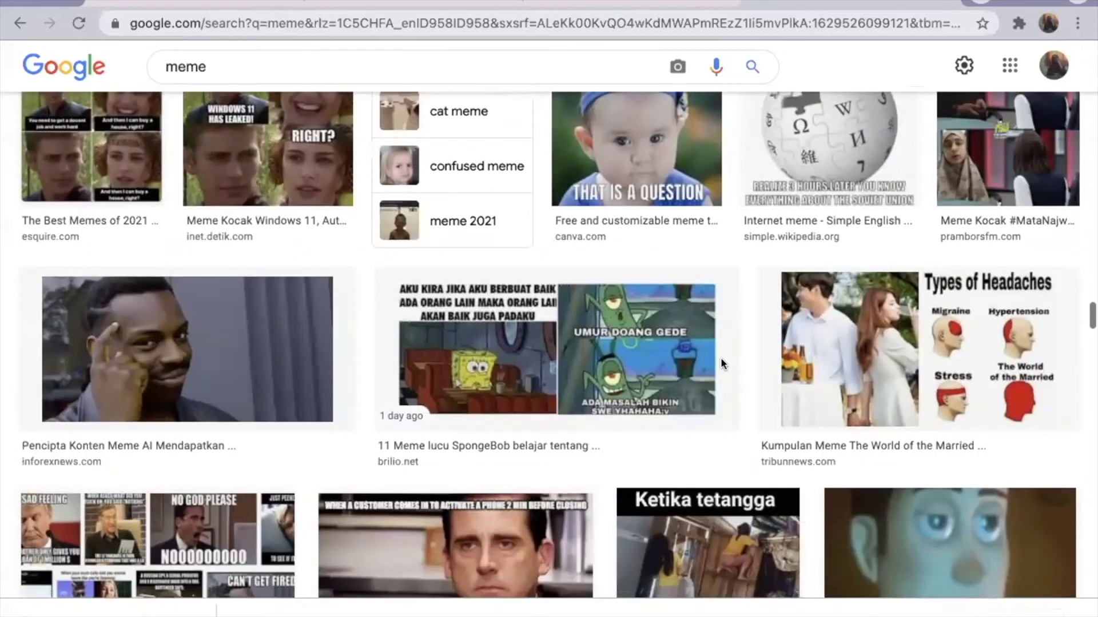
pyautogui.scroll(-1, 722, 361)
# Step: Open the captionless picture of the man pointing at his temple from the image results and save it to the computer
pyautogui.click(198, 298)
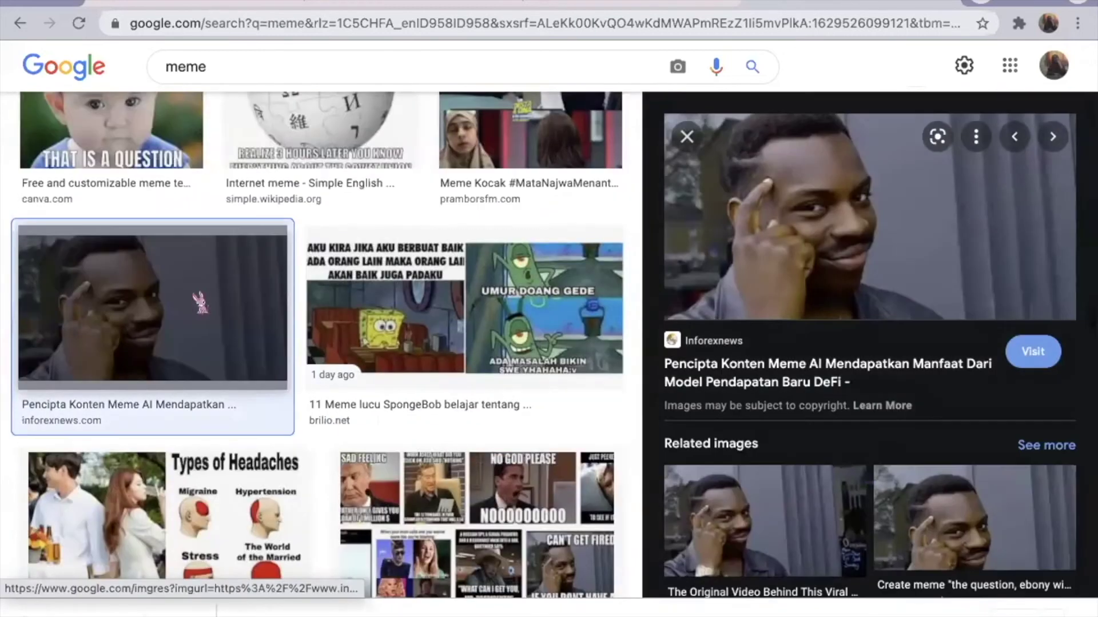
pyautogui.rightClick(734, 293)
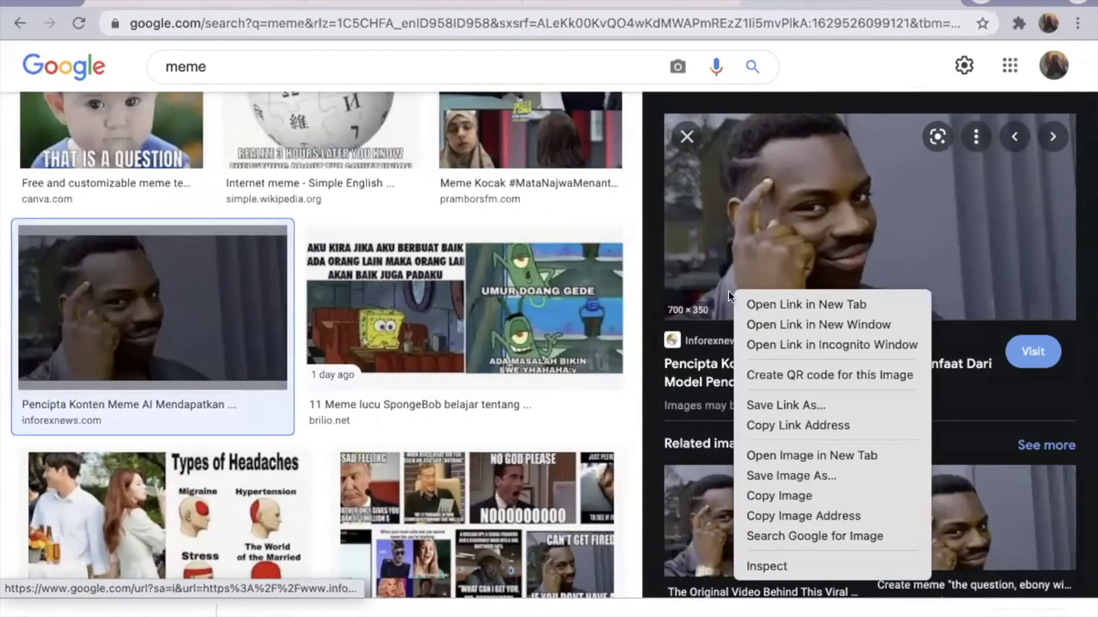
pyautogui.click(807, 476)
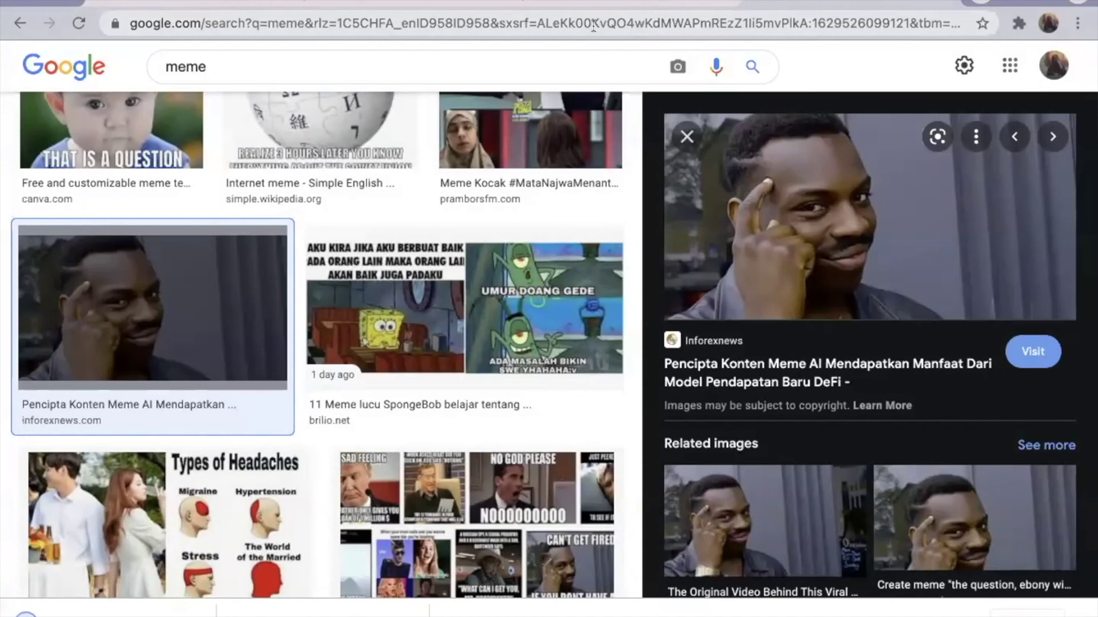
# Step: Return to Quizizz and upload the saved picture to the incorrect meme, cropped around the man's face and pointing hand
pyautogui.click(583, 6)
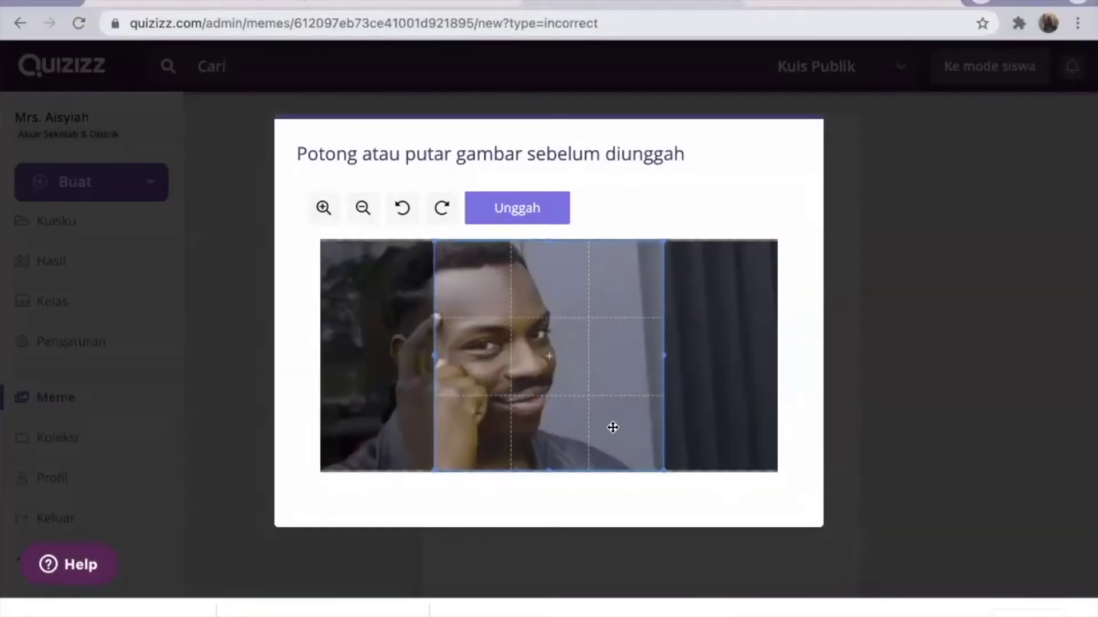
pyautogui.moveTo(608, 424); pyautogui.dragTo(529, 425)
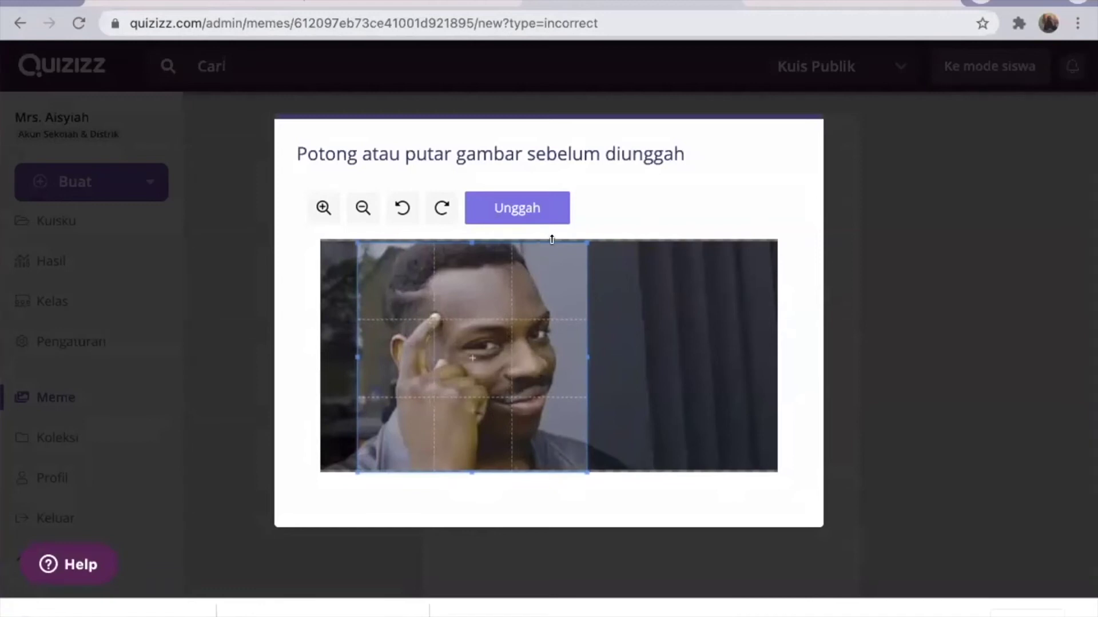
pyautogui.click(539, 210)
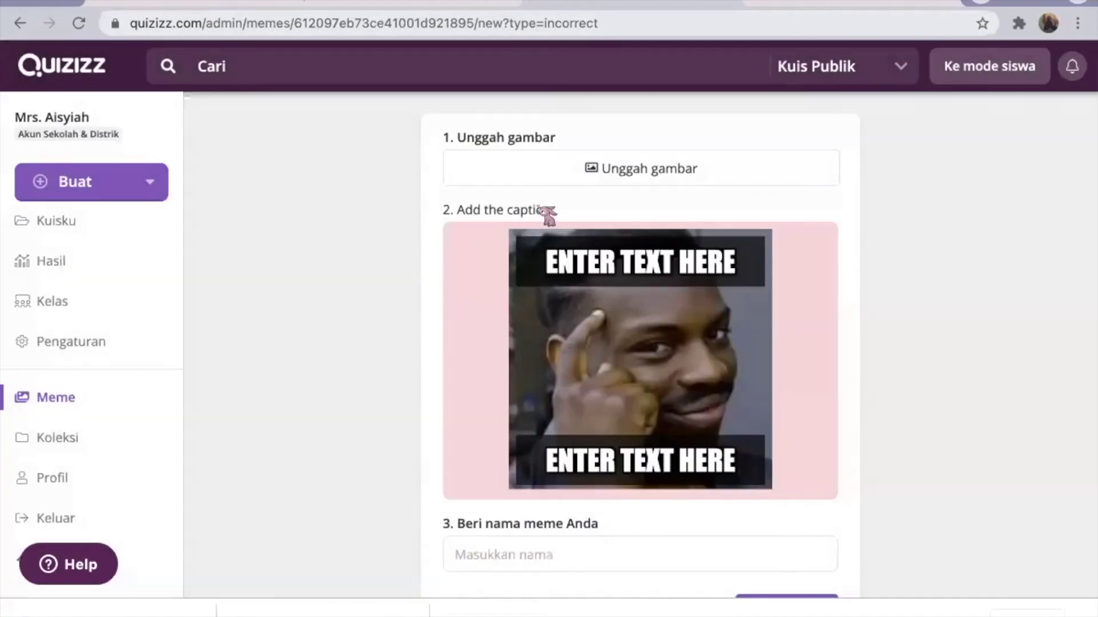
# Step: Set the meme's top caption to "OH TIDAK!"
pyautogui.click(590, 257)
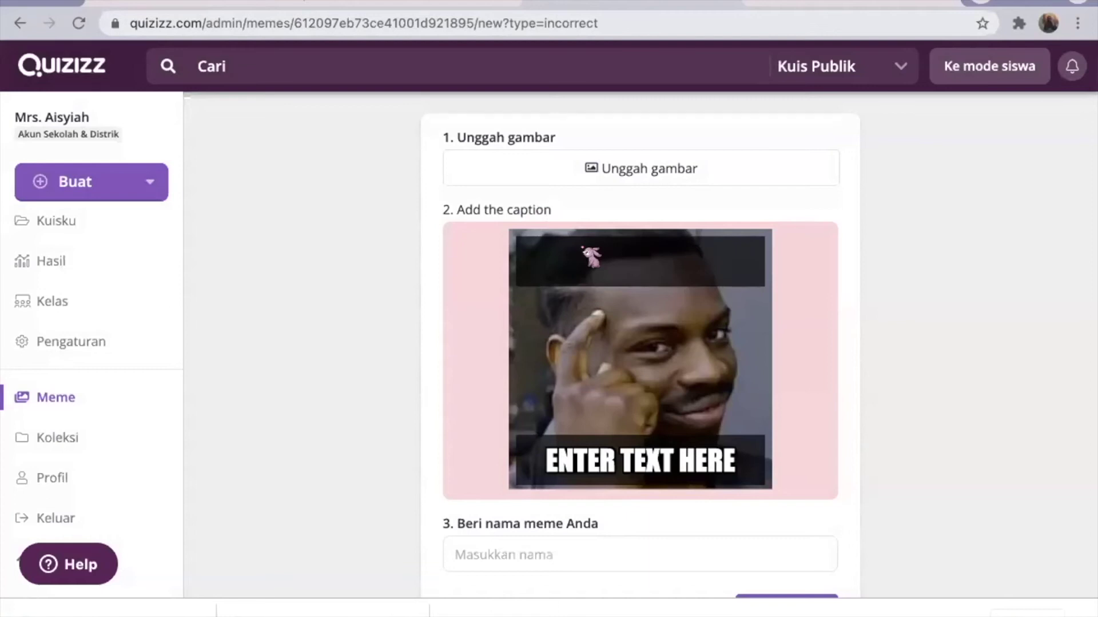
pyautogui.write('OH TD')
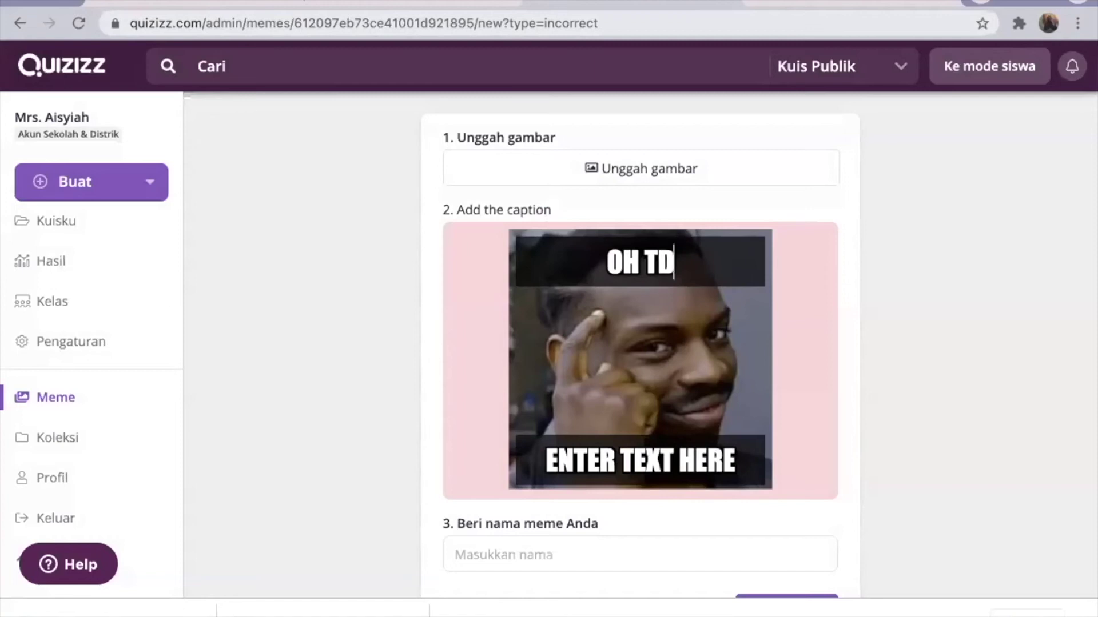
pyautogui.press('BackSpace')
pyautogui.write('I')
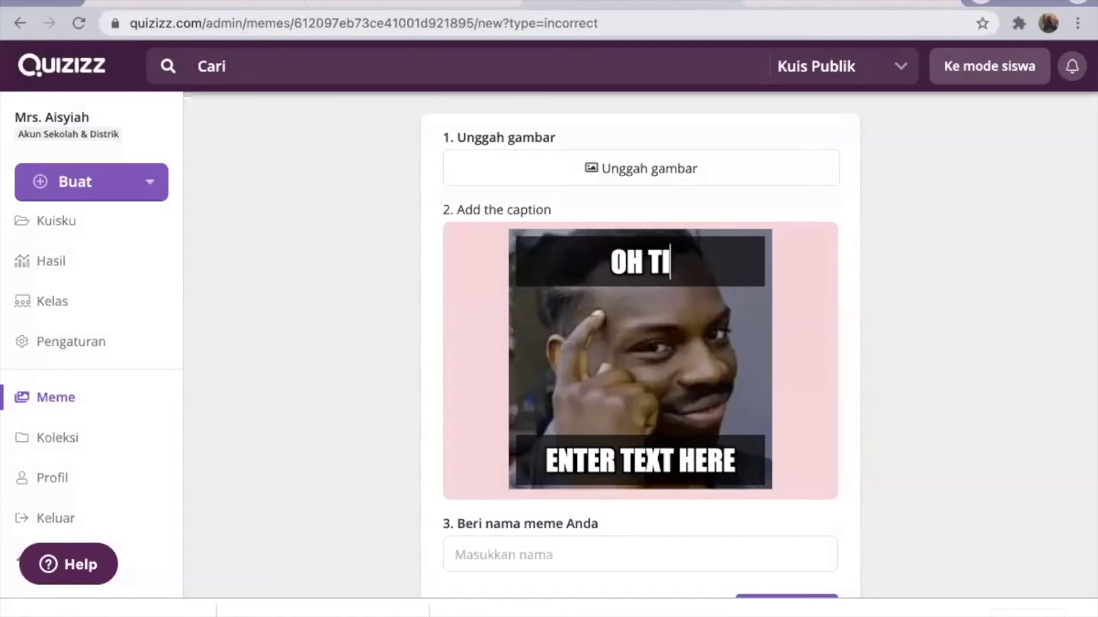
pyautogui.write('DAK!')
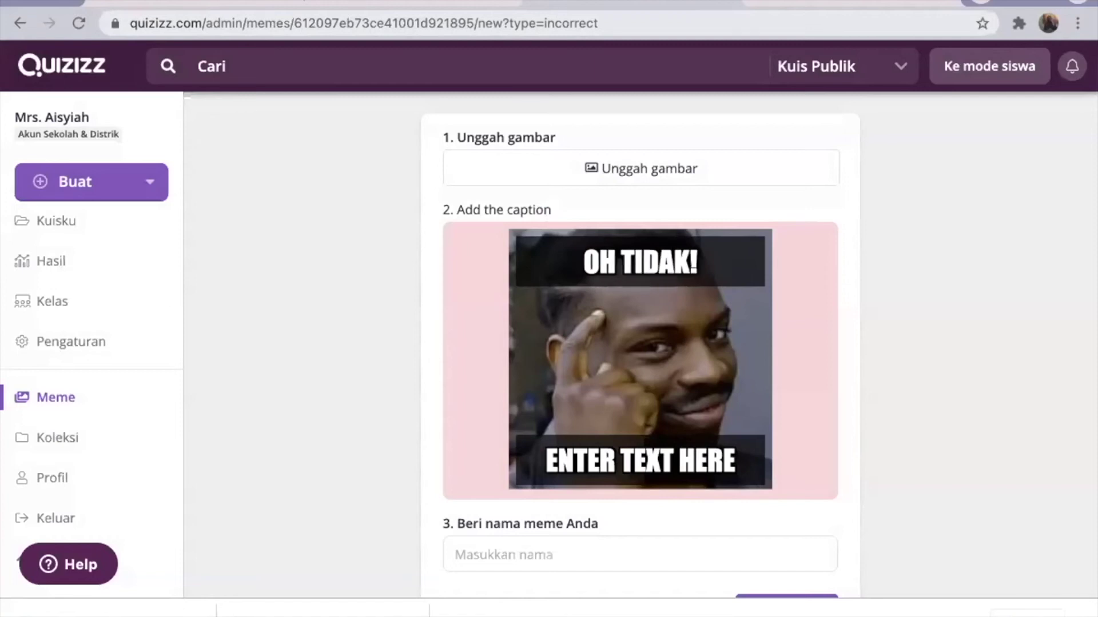
# Step: Set the meme's bottom caption to "JAWABANKU SALAH..."
pyautogui.click(640, 460)
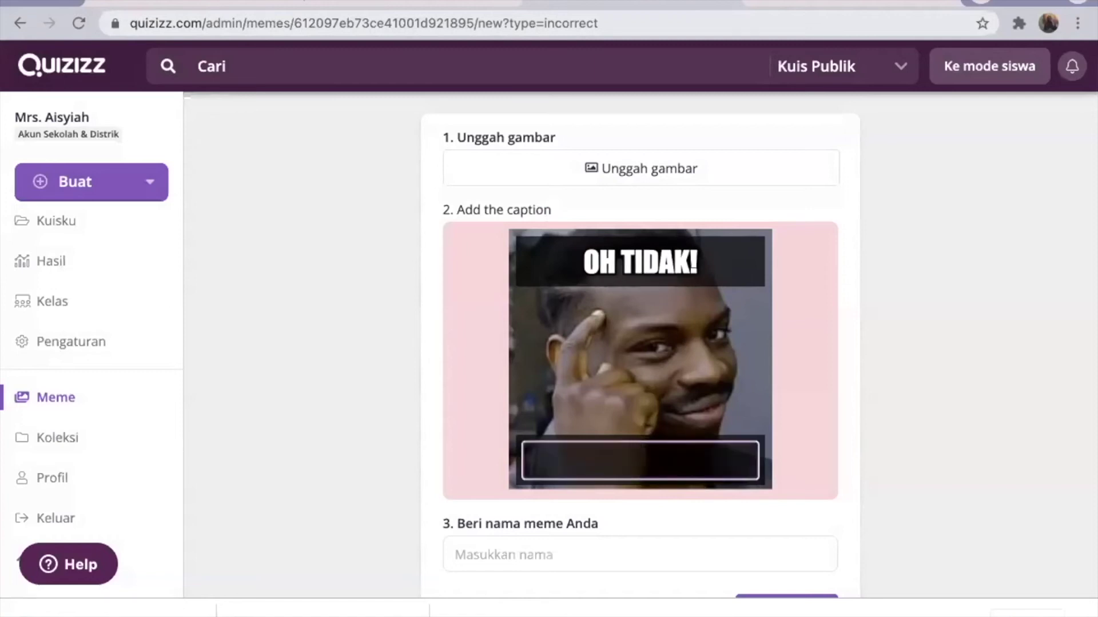
pyautogui.write('JAWA')
pyautogui.write('B')
pyautogui.press('BackSpace')
pyautogui.write('W')
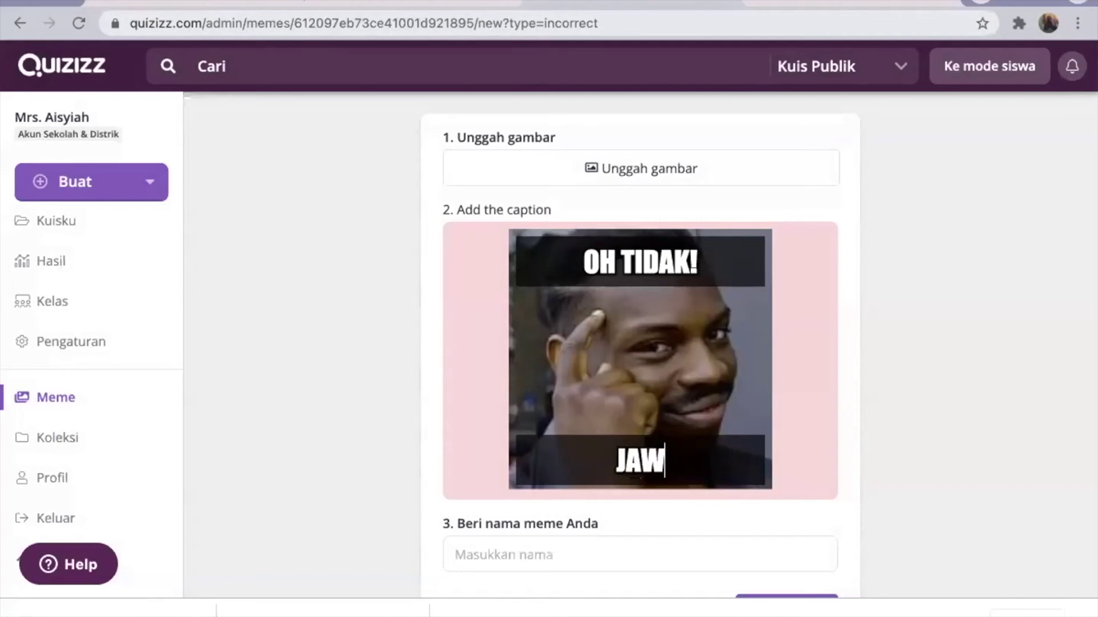
pyautogui.write('ABANKU SA')
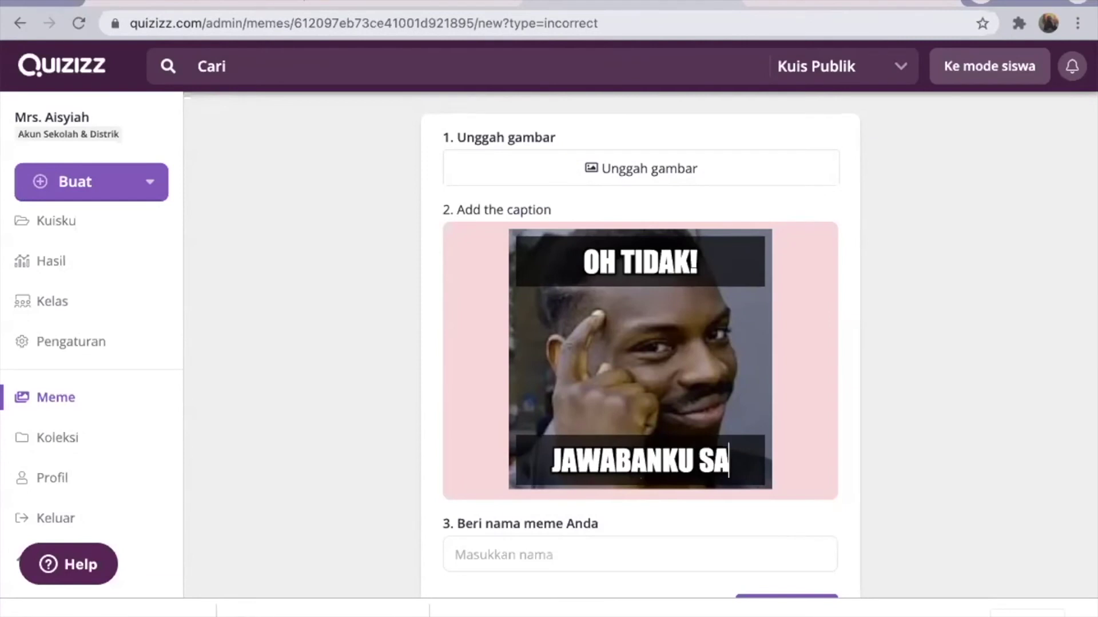
pyautogui.write('LAH...')
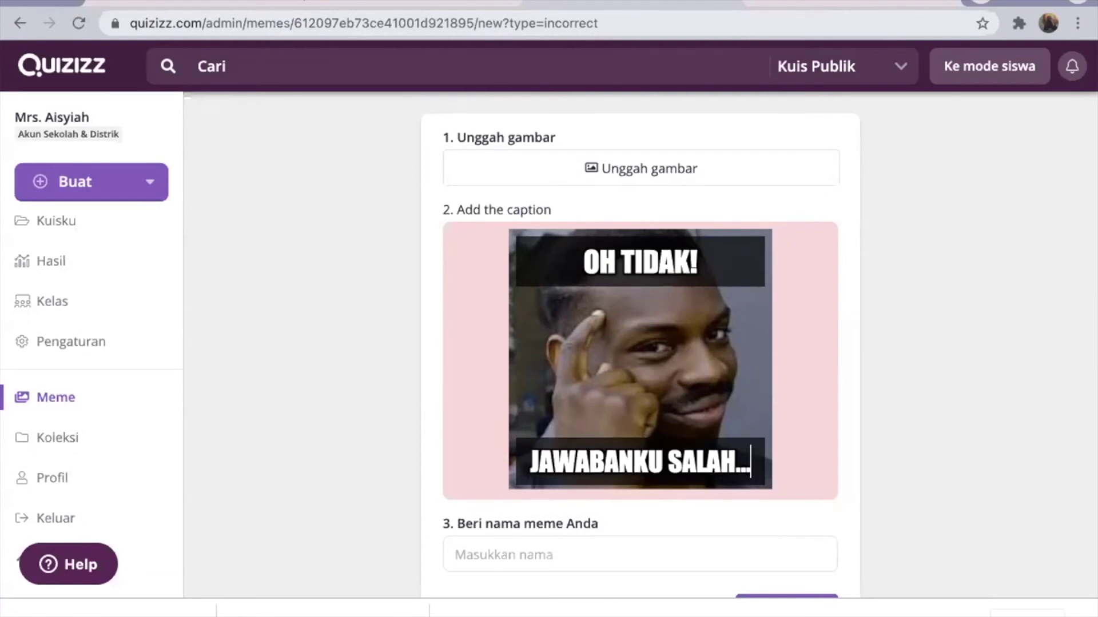
# Step: Name the incorrect meme "Meme 1" and save it to the meme set
pyautogui.scroll(-2, 923, 419)
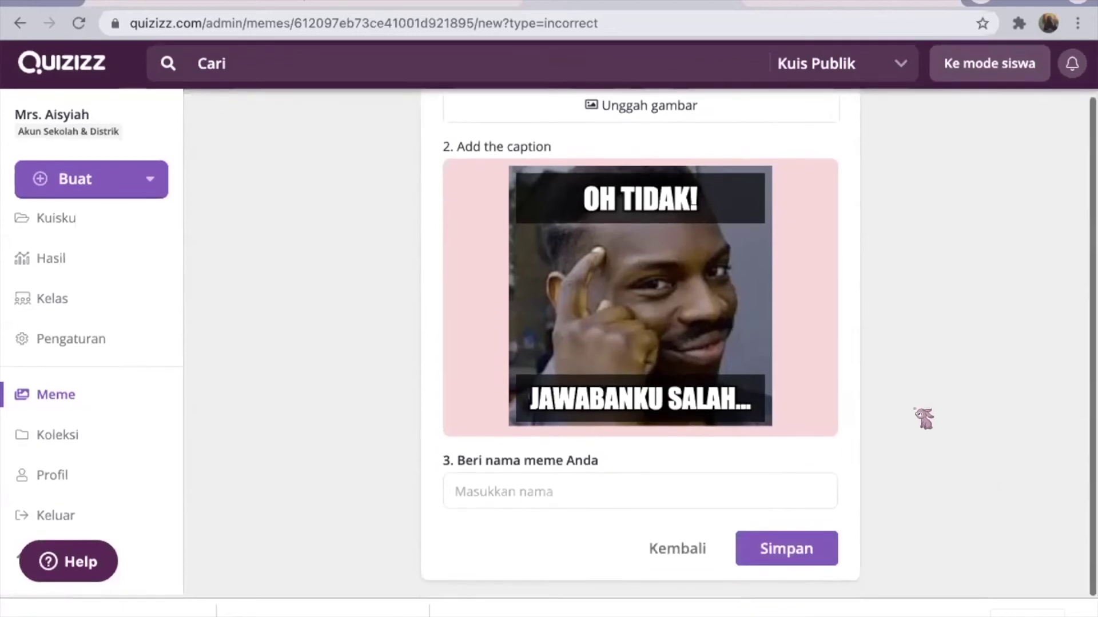
pyautogui.click(741, 496)
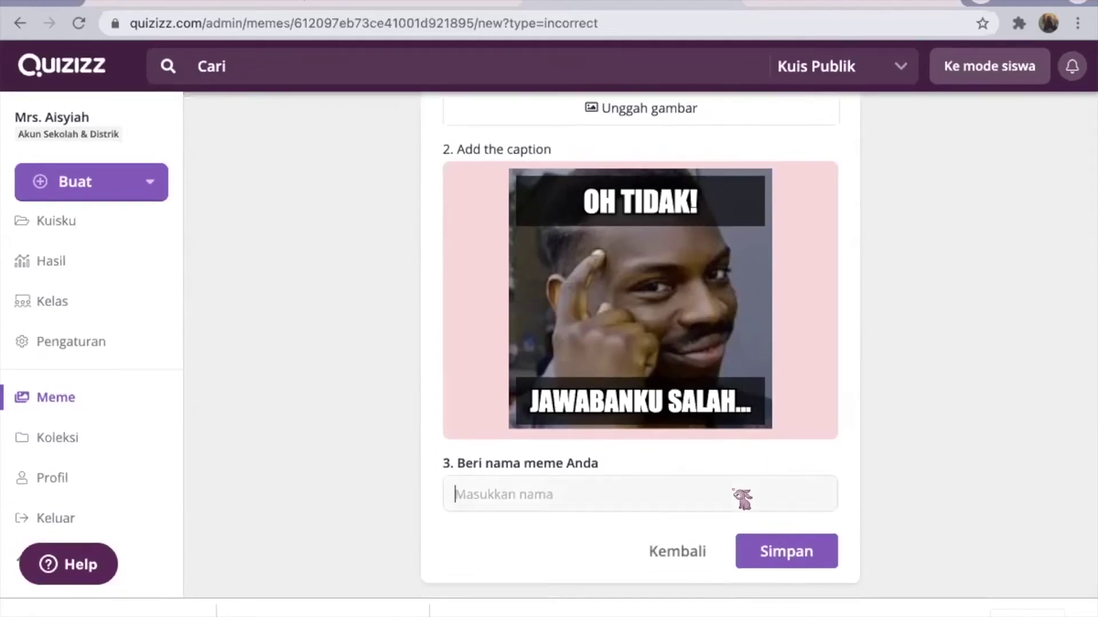
pyautogui.write('Meme 1')
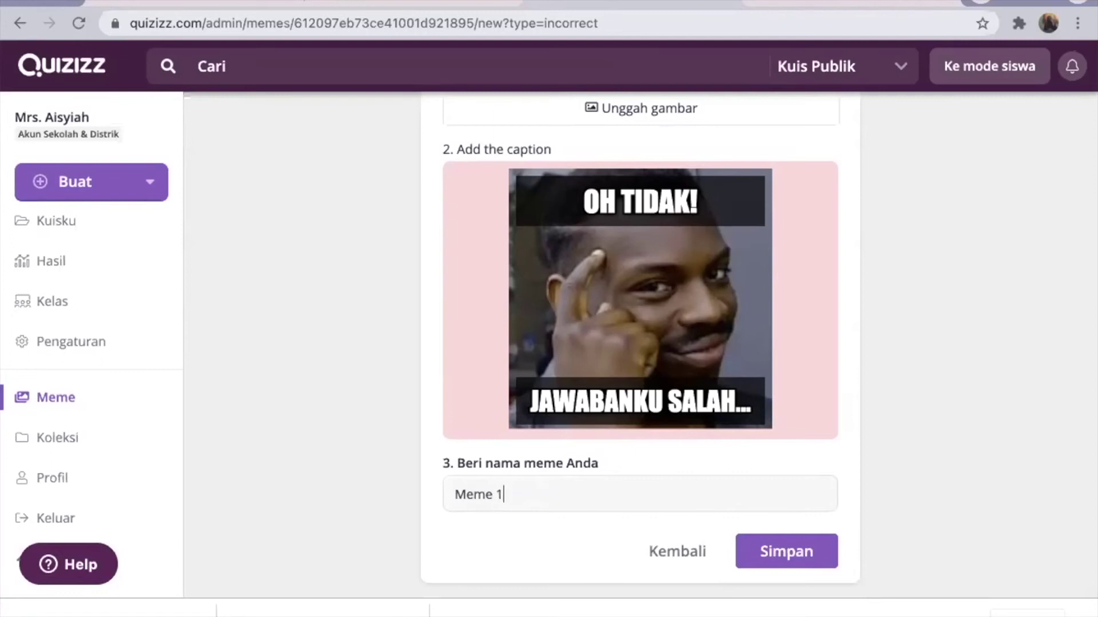
pyautogui.click(803, 563)
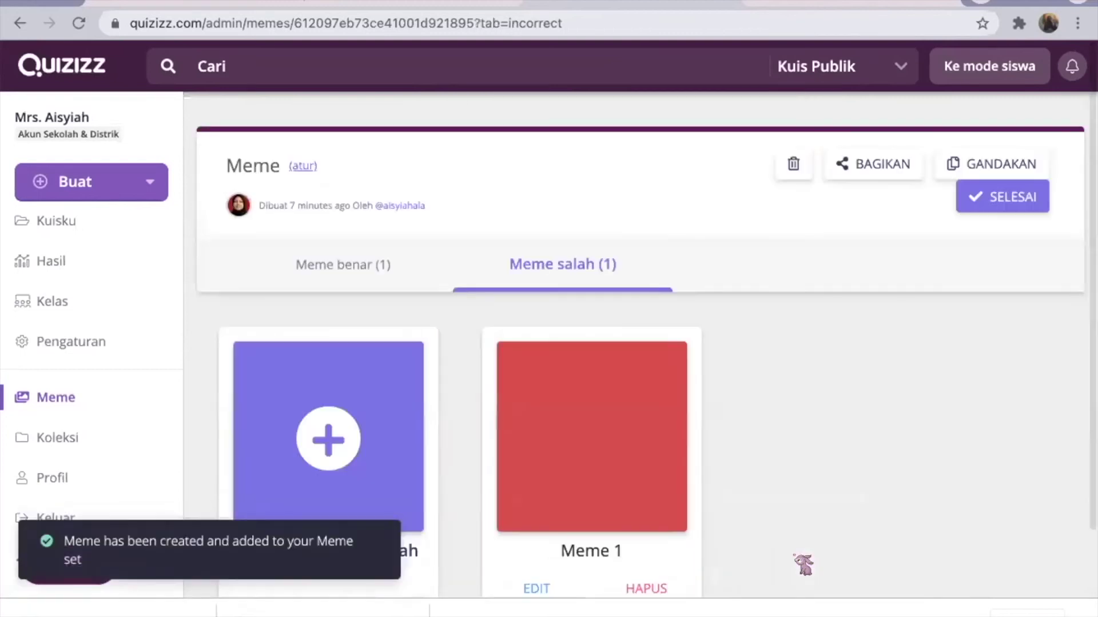
pyautogui.scroll(-2, 732, 448)
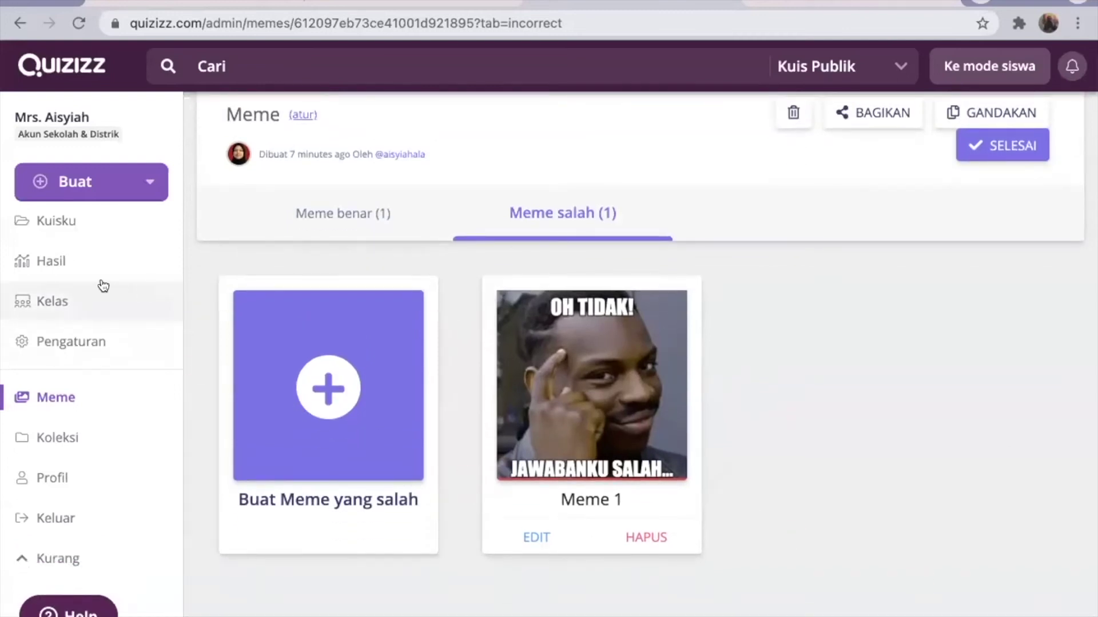
# Step: Open the list of own quizzes (Kuisku) and look through its quizzes and lessons
pyautogui.click(62, 225)
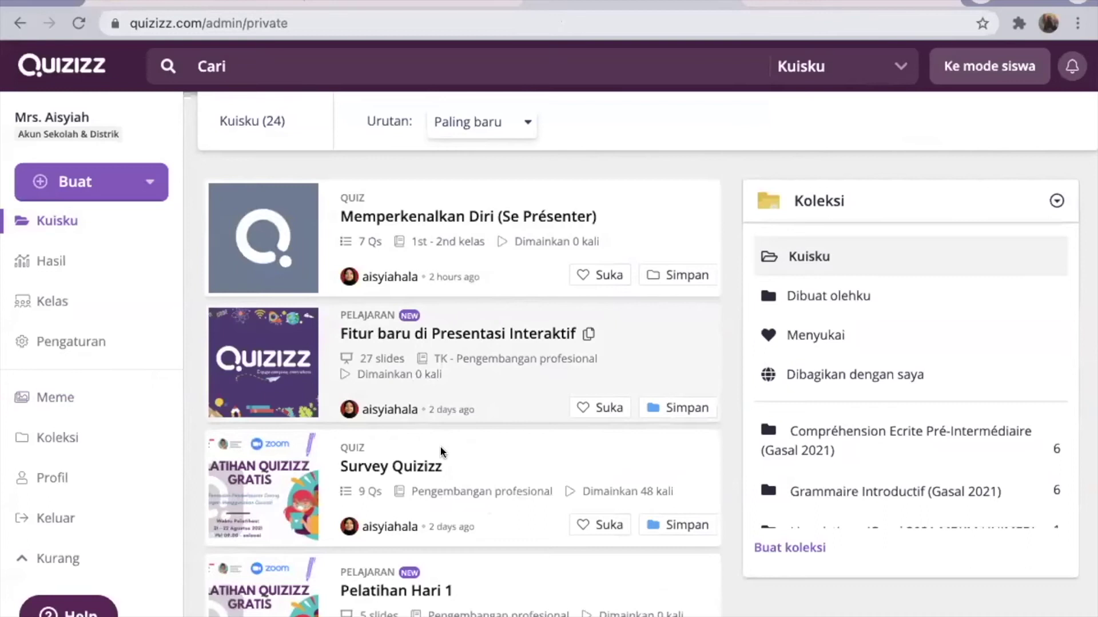
pyautogui.scroll(-6, 441, 449)
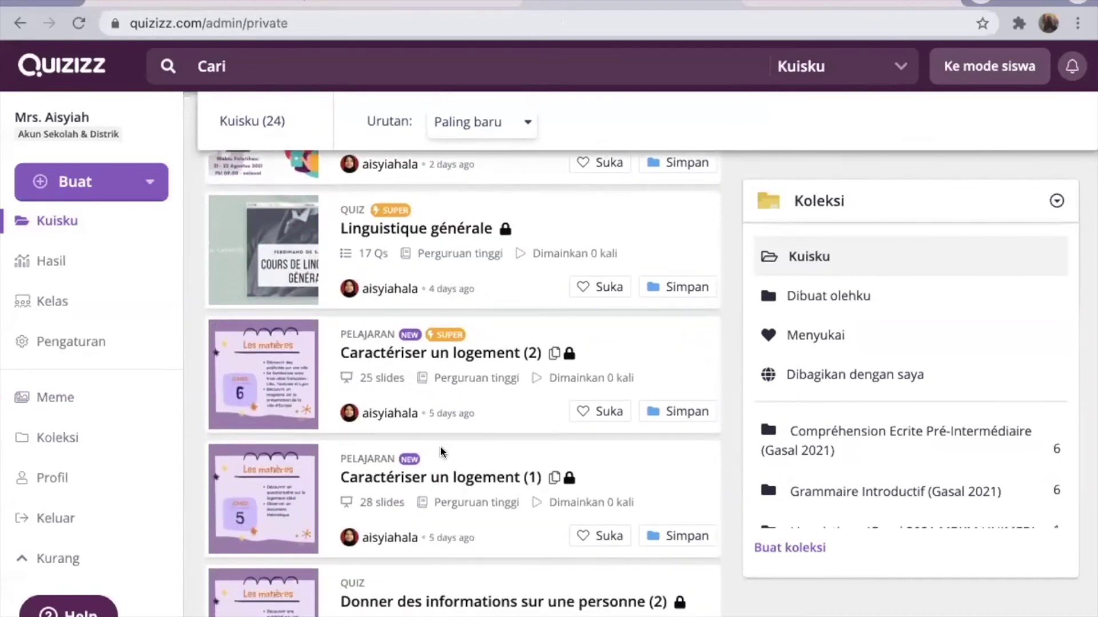
pyautogui.scroll(-3, 441, 451)
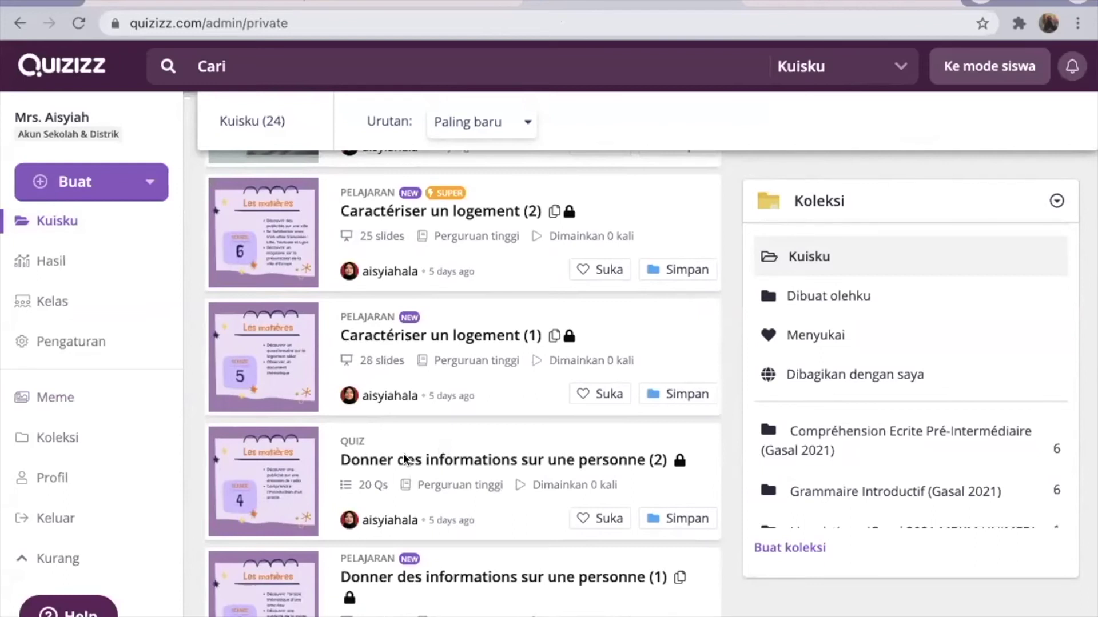
pyautogui.scroll(10, 403, 454)
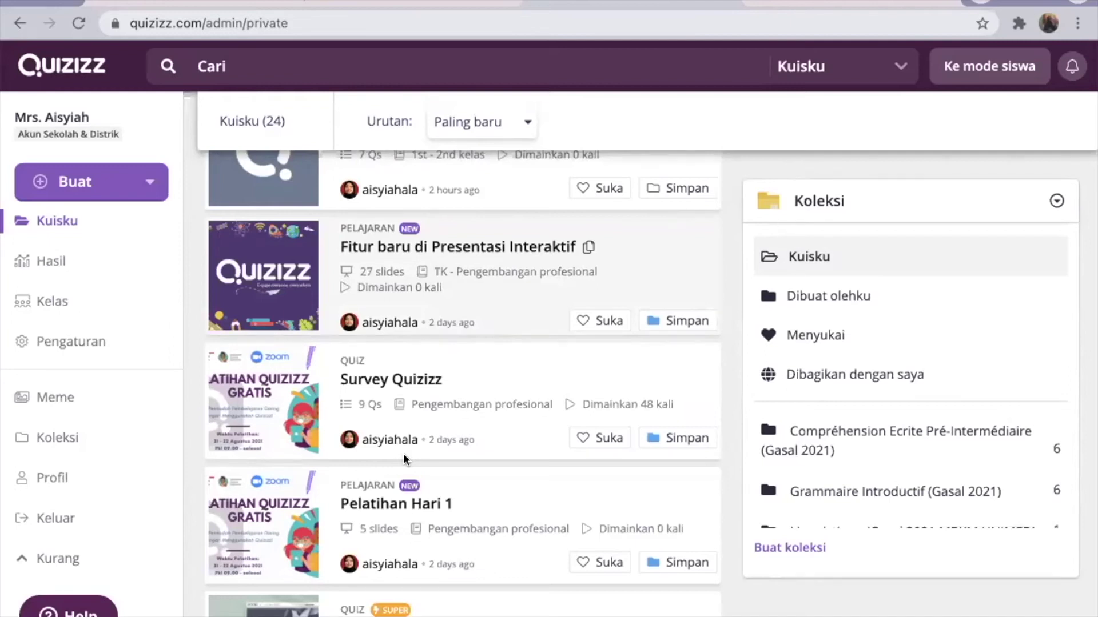
# Step: Reopen the new meme set with the "OH TIDAK!" cover and start another correct meme in it
pyautogui.click(63, 395)
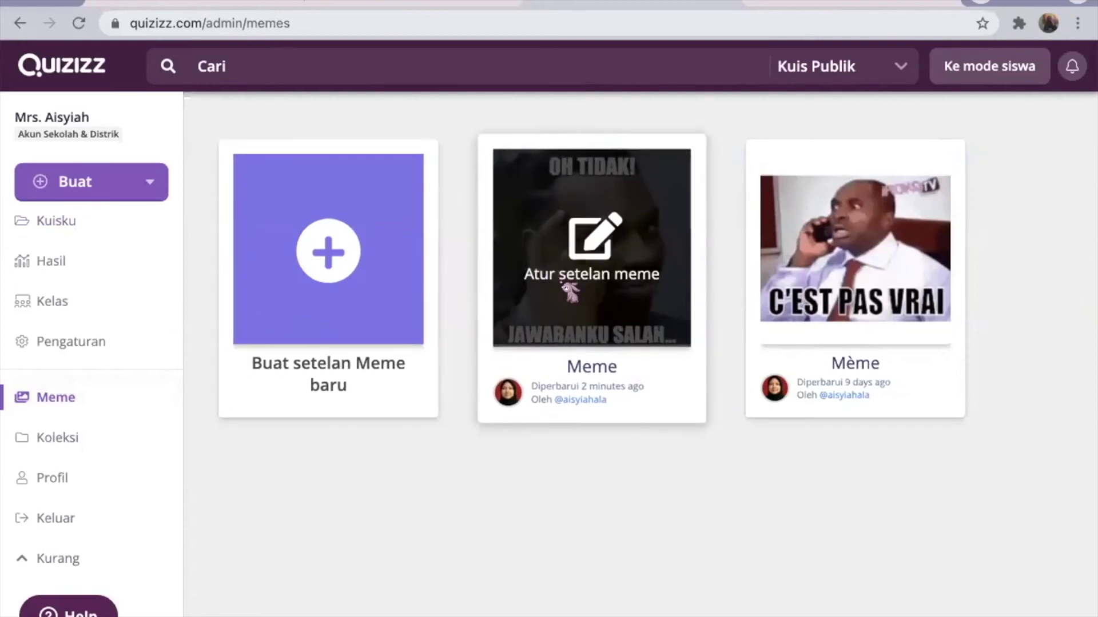
pyautogui.click(565, 308)
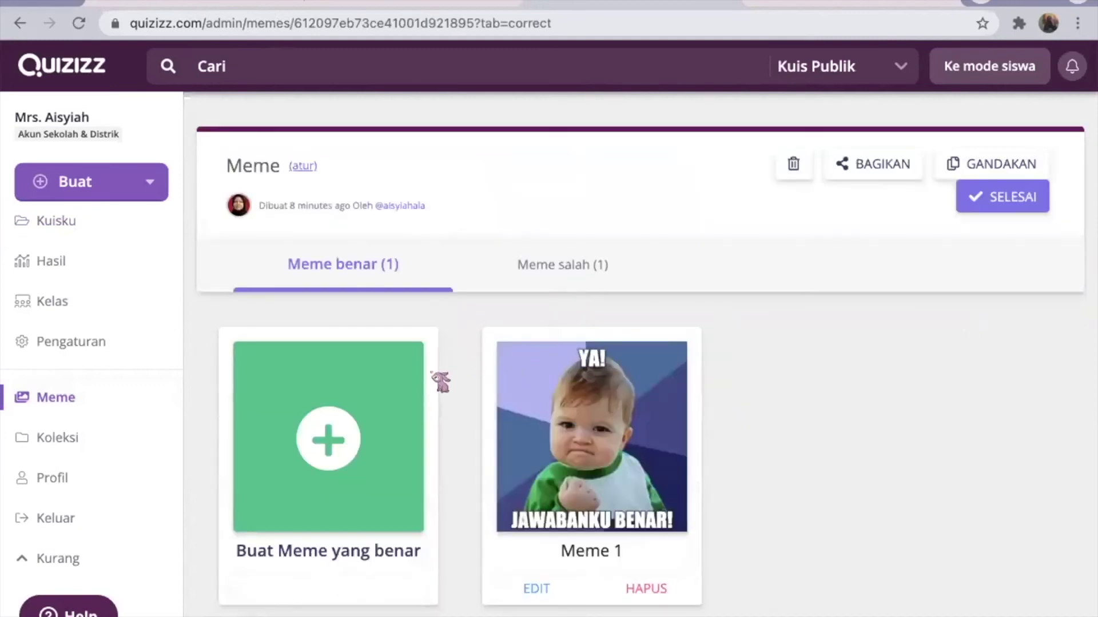
pyautogui.click(334, 440)
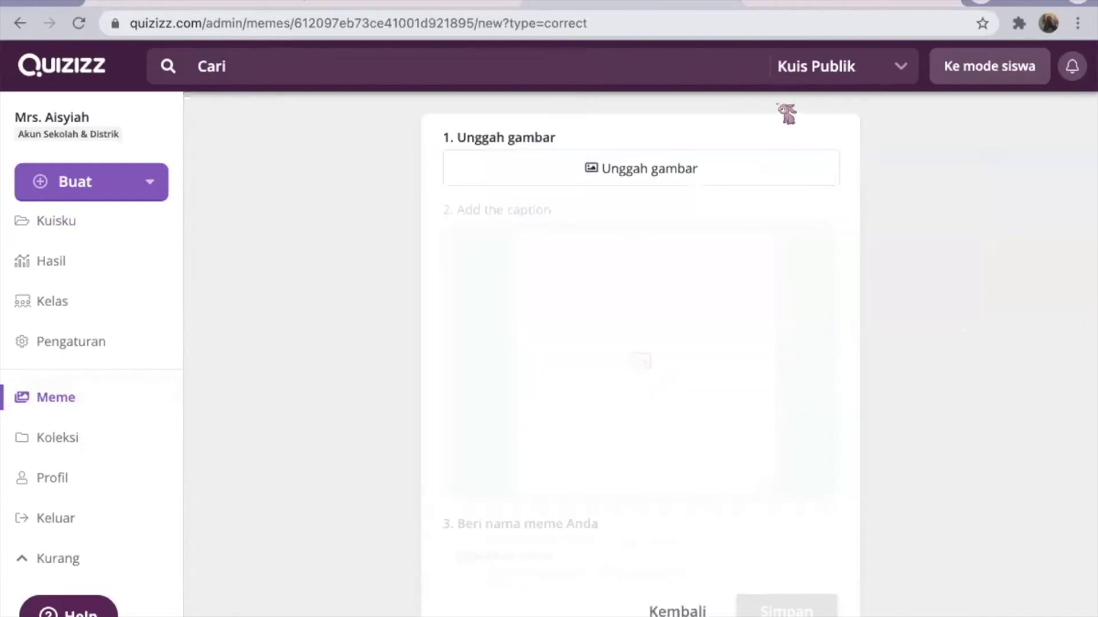
# Step: Switch to the Google image results and change the search to "meme gif"
pyautogui.click(844, 3)
pyautogui.click(442, 74)
pyautogui.doubleClick(198, 67)
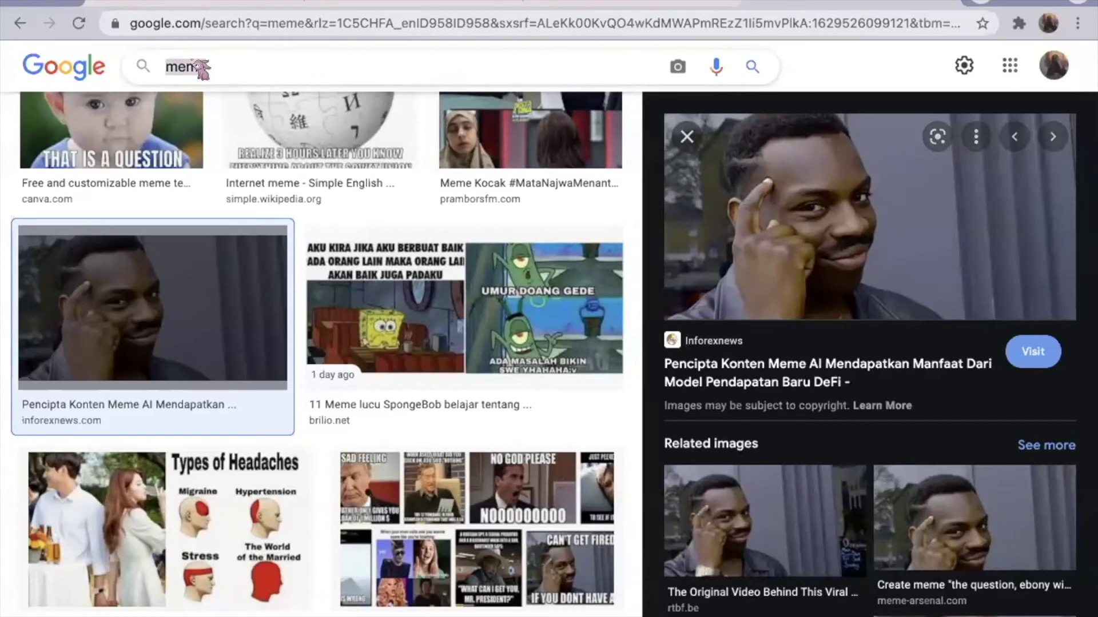
pyautogui.press('Right')
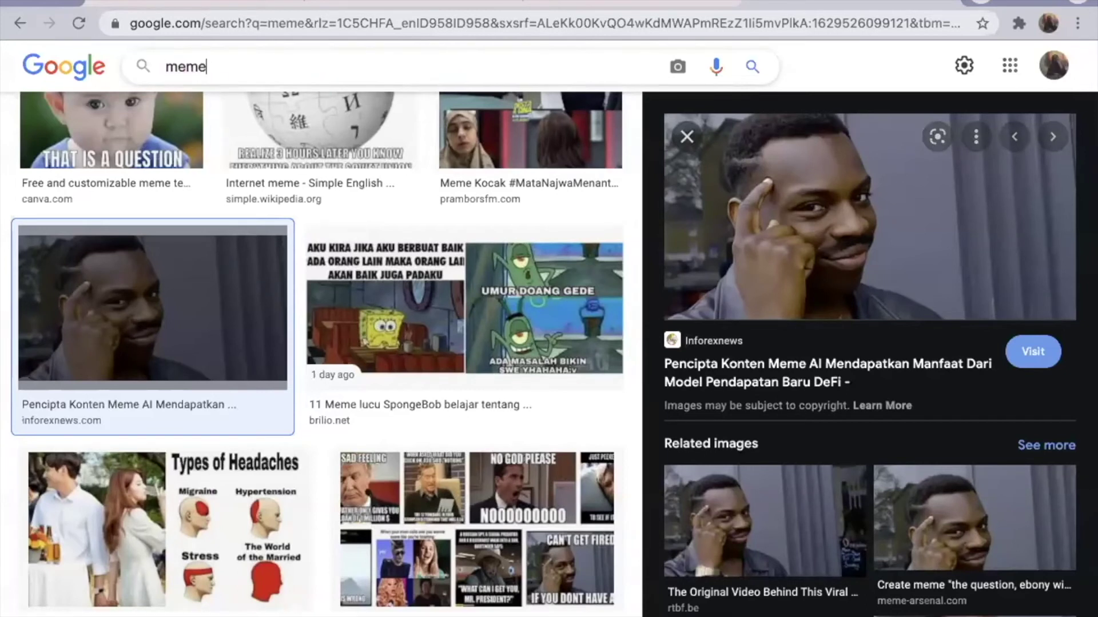
pyautogui.write('gif')
pyautogui.press('Return')
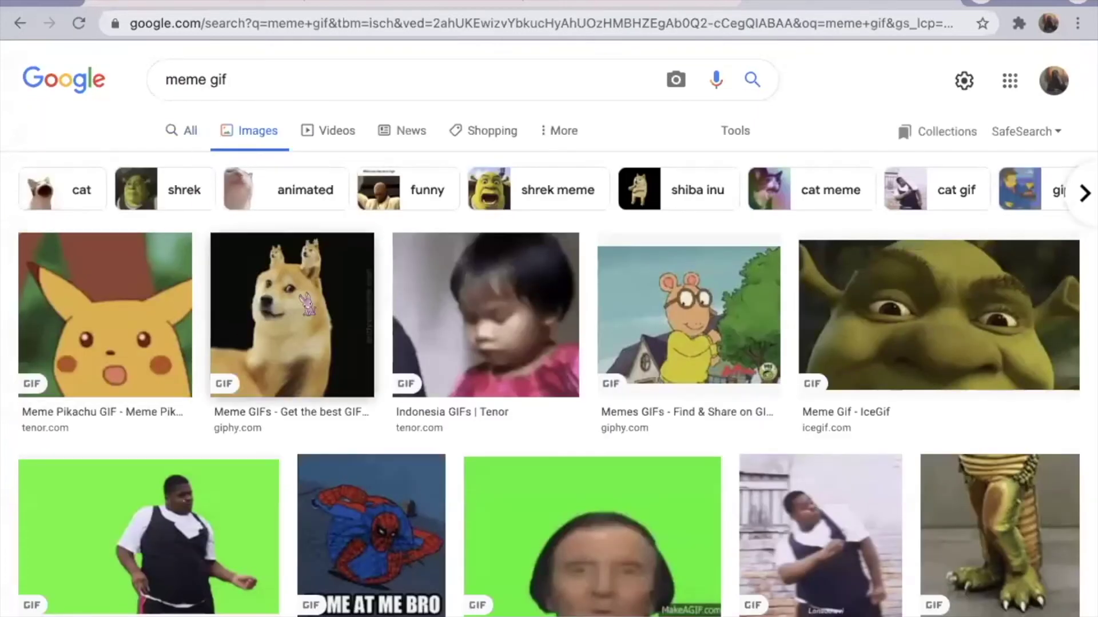
# Step: Open the Tenor GIF of the small child in pink and save it to the computer
pyautogui.click(451, 303)
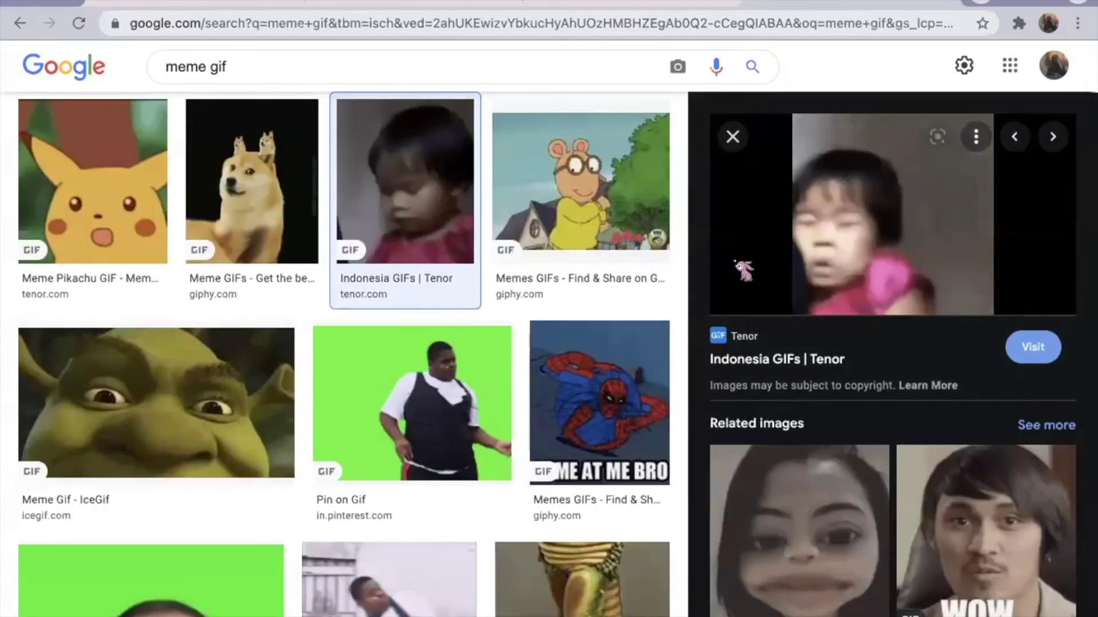
pyautogui.rightClick(798, 254)
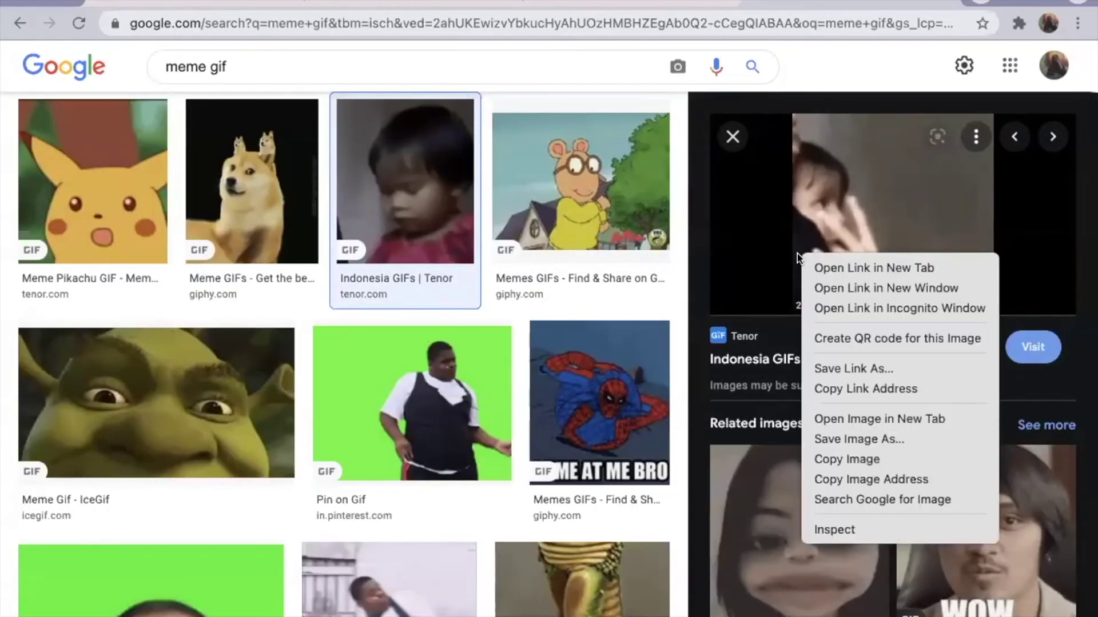
pyautogui.click(833, 440)
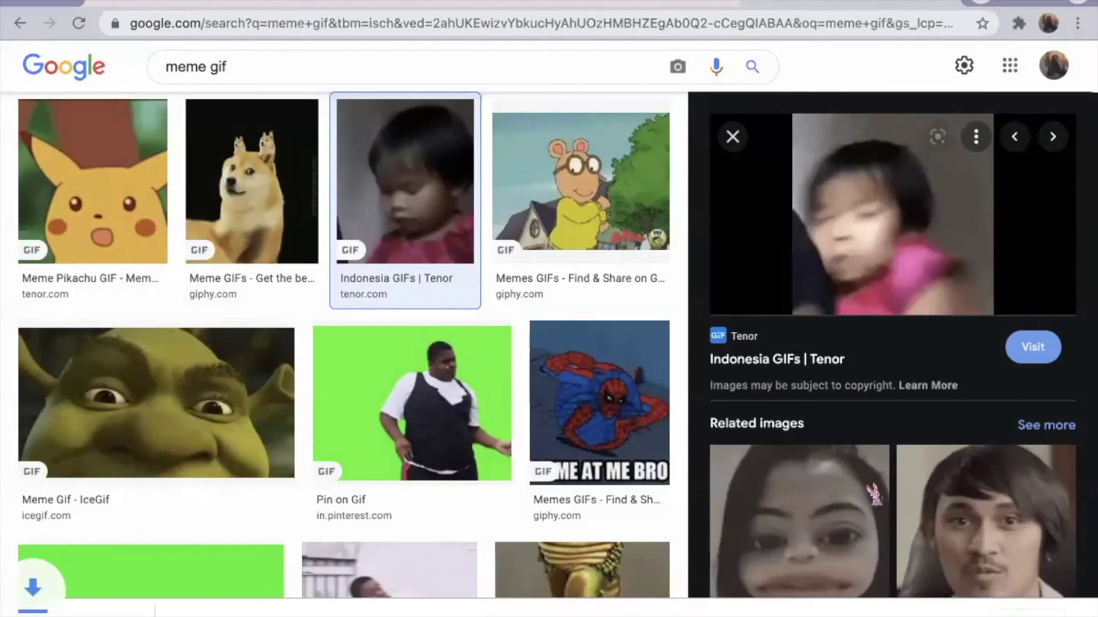
# Step: Return to Quizizz and upload the saved child GIF to the correct meme with its default crop
pyautogui.hotkey('ctrl', 'Tab')
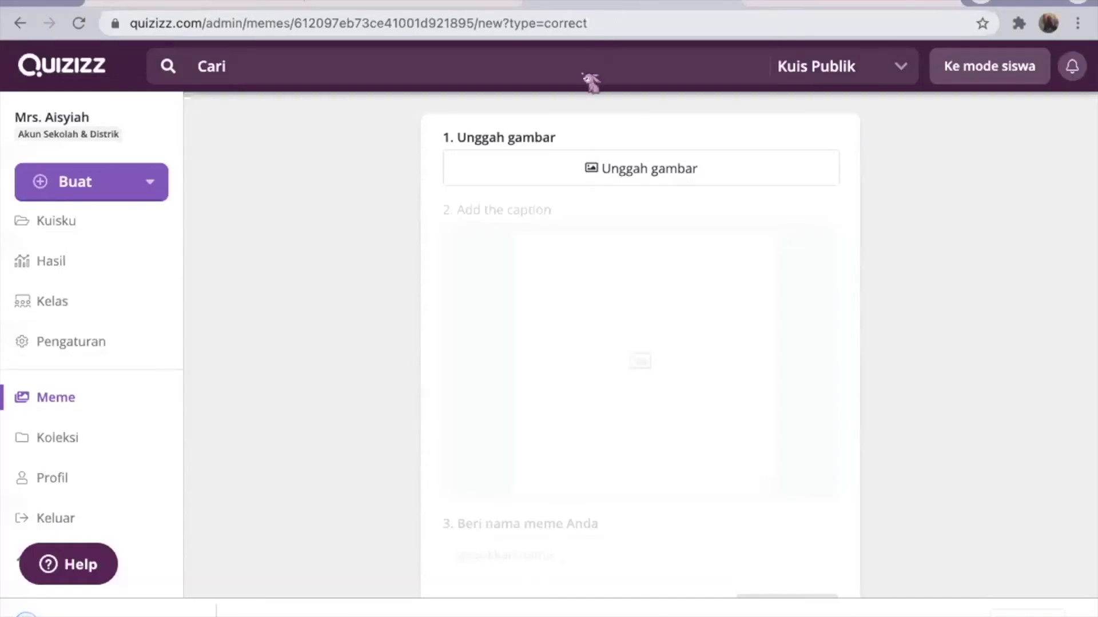
pyautogui.click(559, 162)
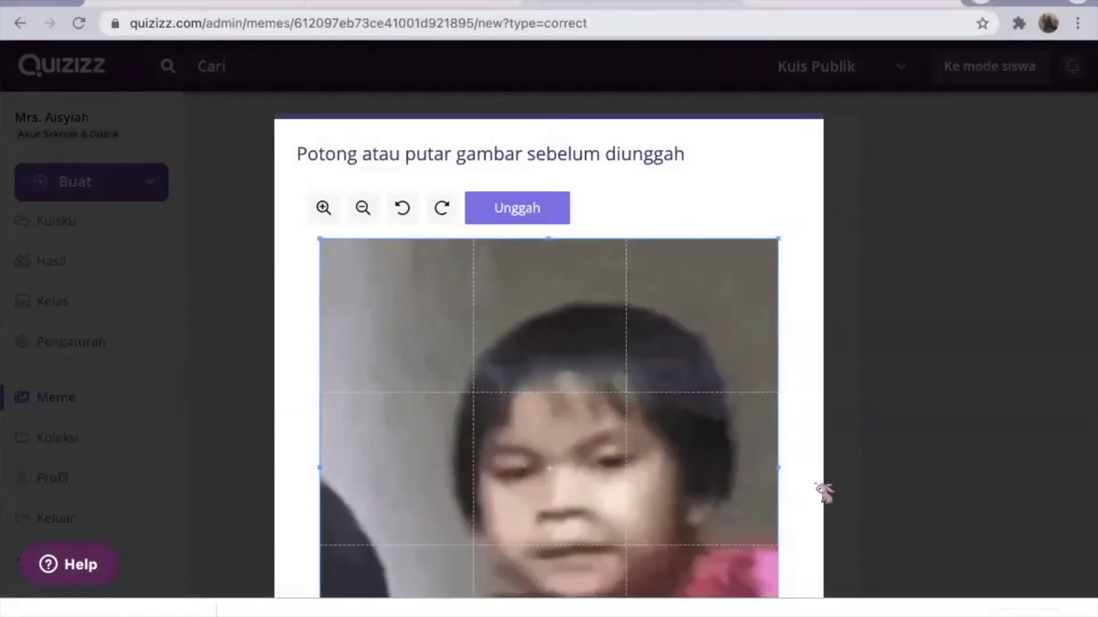
pyautogui.scroll(-2, 847, 416)
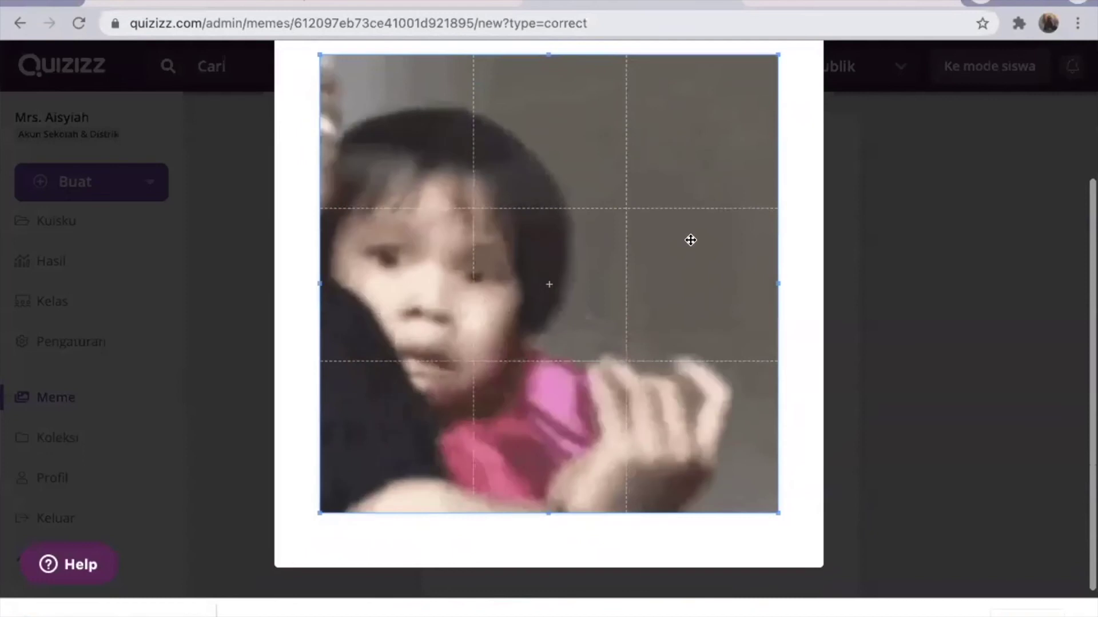
pyautogui.click(529, 100)
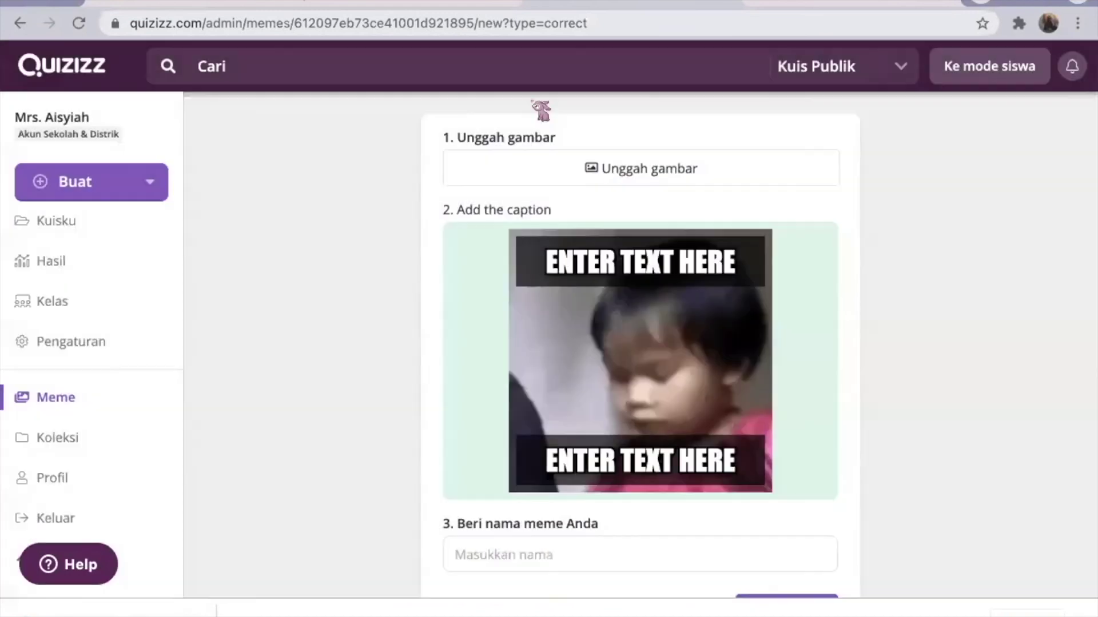
# Step: Caption the meme "WOW!" at the top and "MENAKJUBKAN!" at the bottom
pyautogui.click(596, 273)
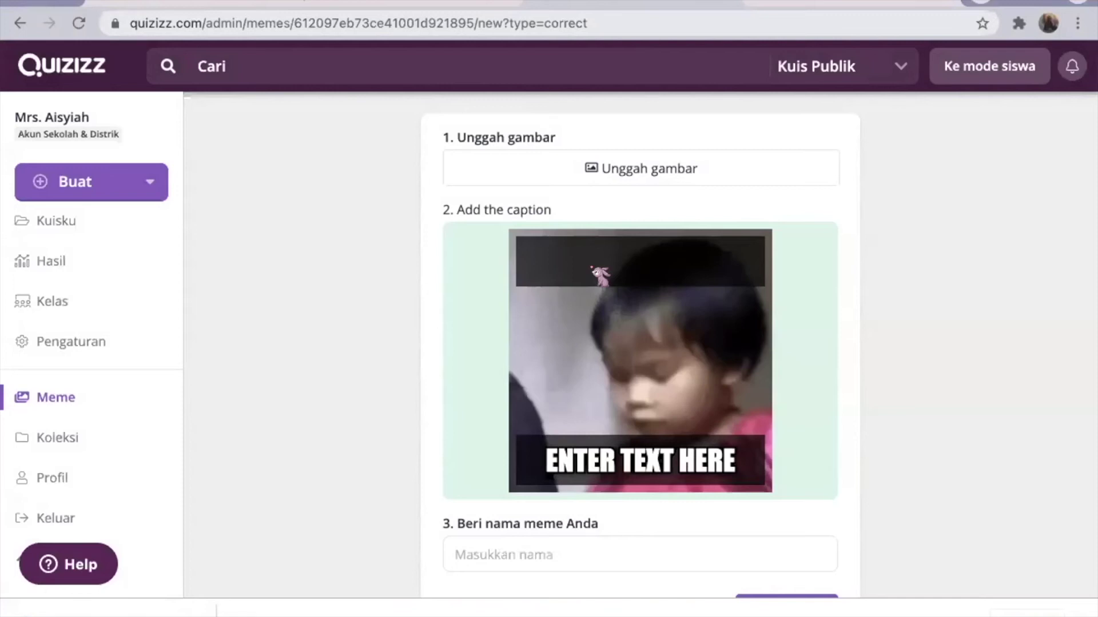
pyautogui.write('WOW')
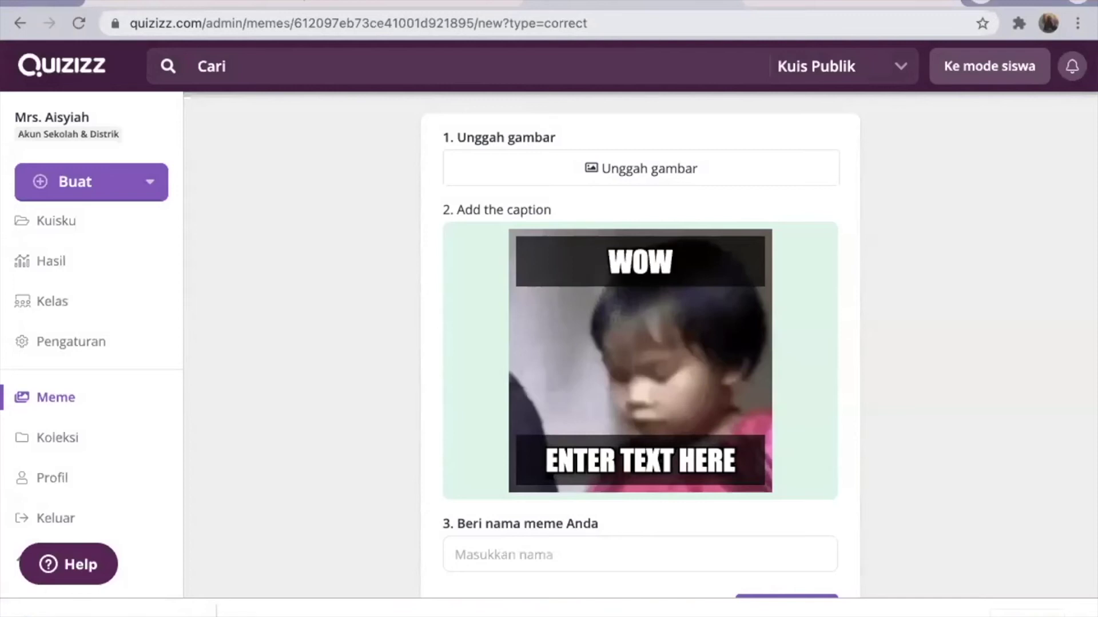
pyautogui.write('!')
pyautogui.click(640, 460)
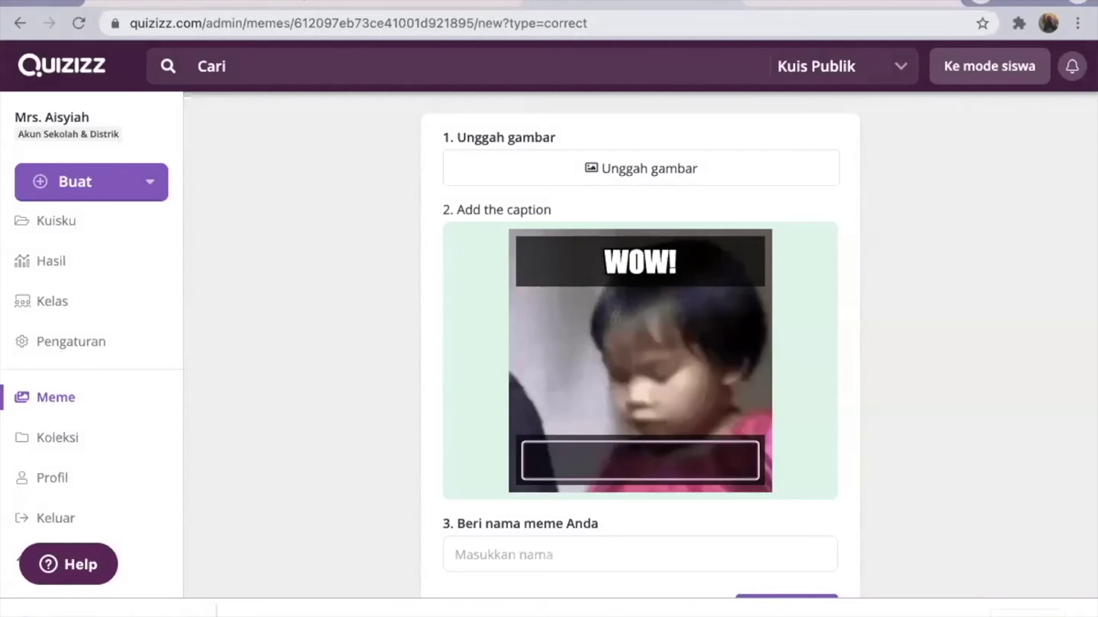
pyautogui.write('MENA')
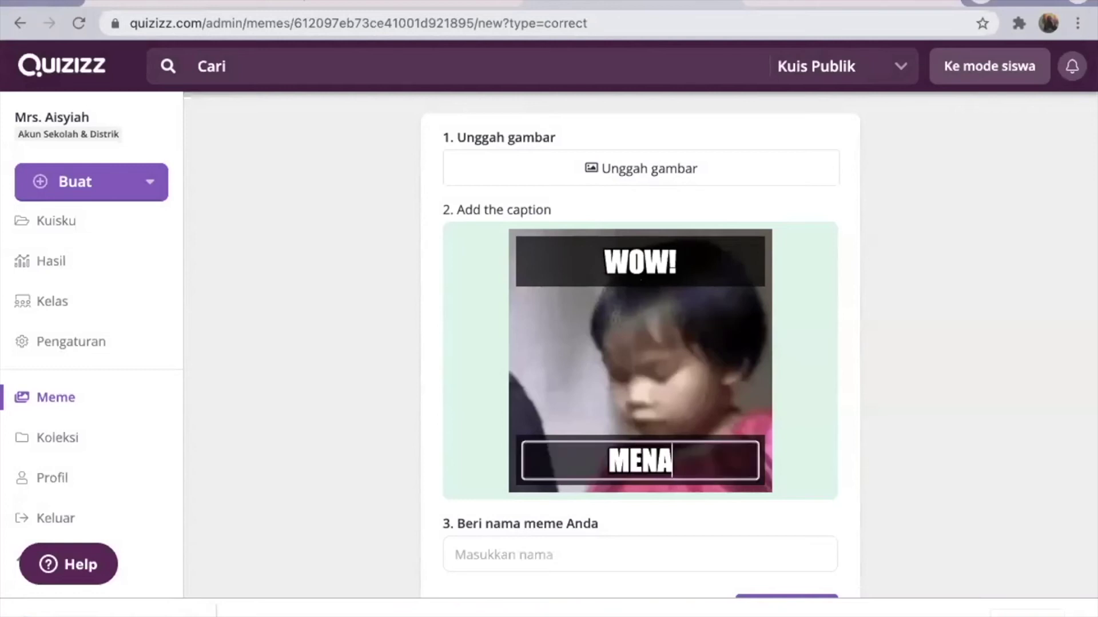
pyautogui.write('KJUBKAN')
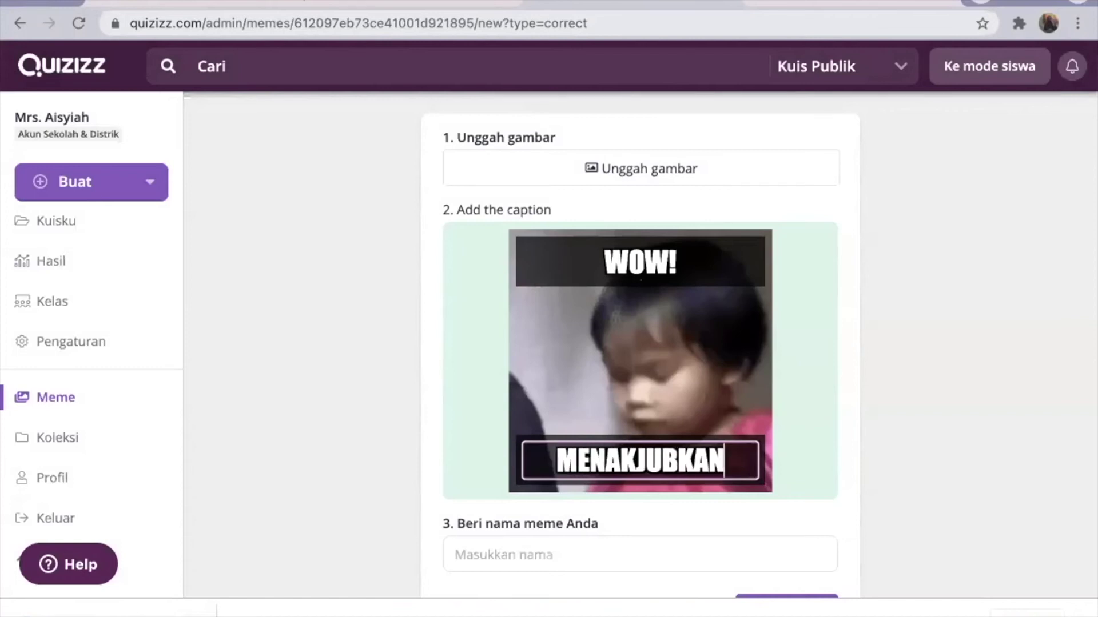
pyautogui.write('!')
# Step: Name the correct meme "Meme 2" and save it to the meme set
pyautogui.click(569, 547)
pyautogui.write('Meme')
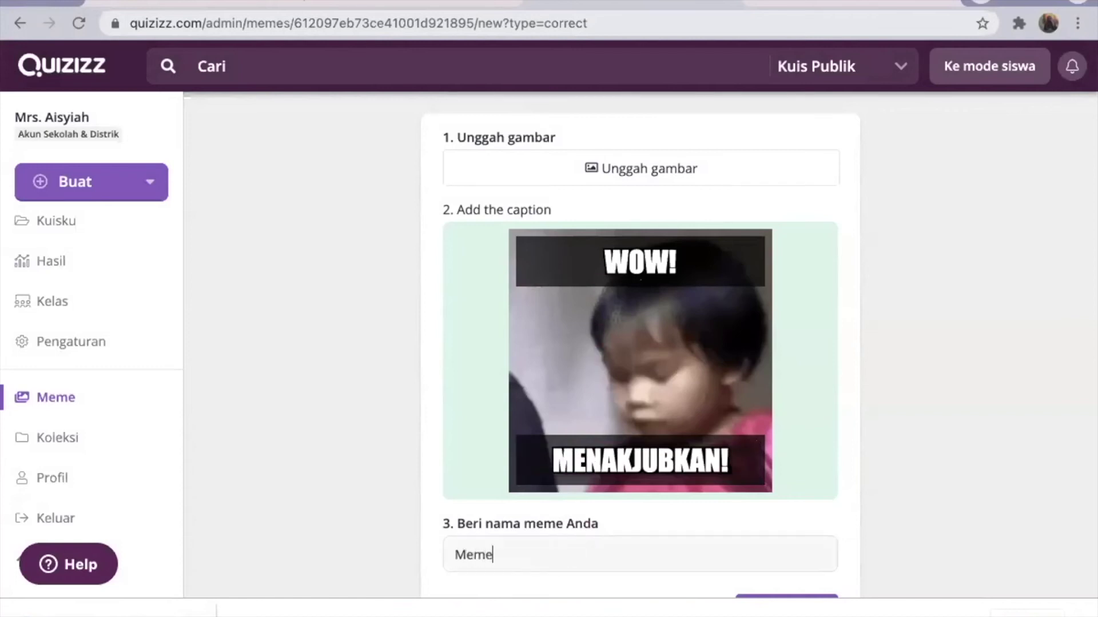
pyautogui.write(' 2')
pyautogui.scroll(-2, 661, 521)
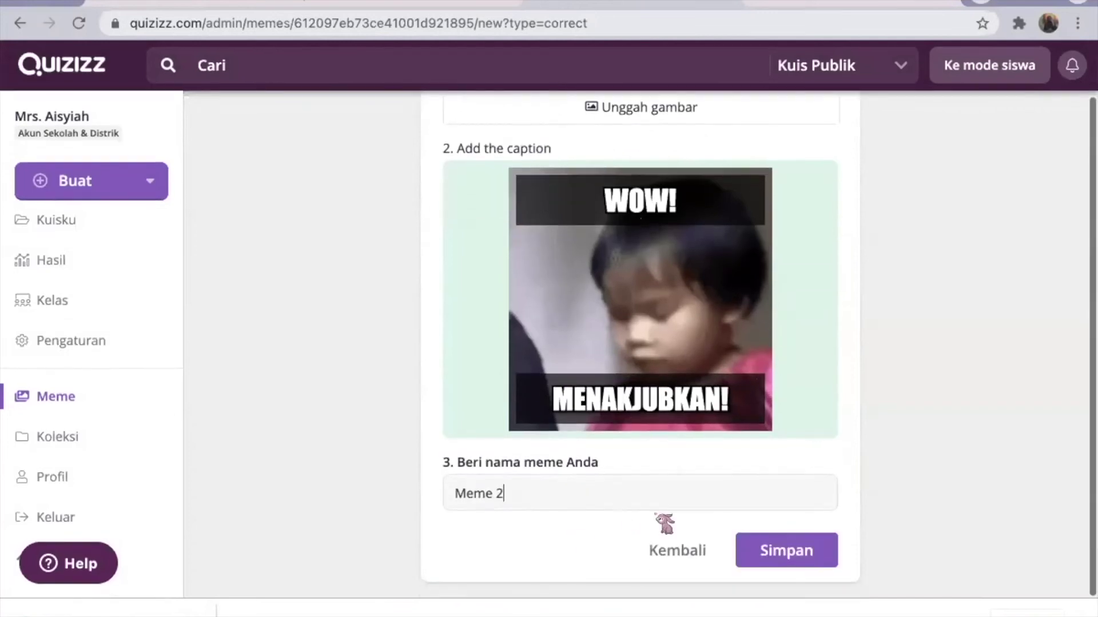
pyautogui.click(769, 550)
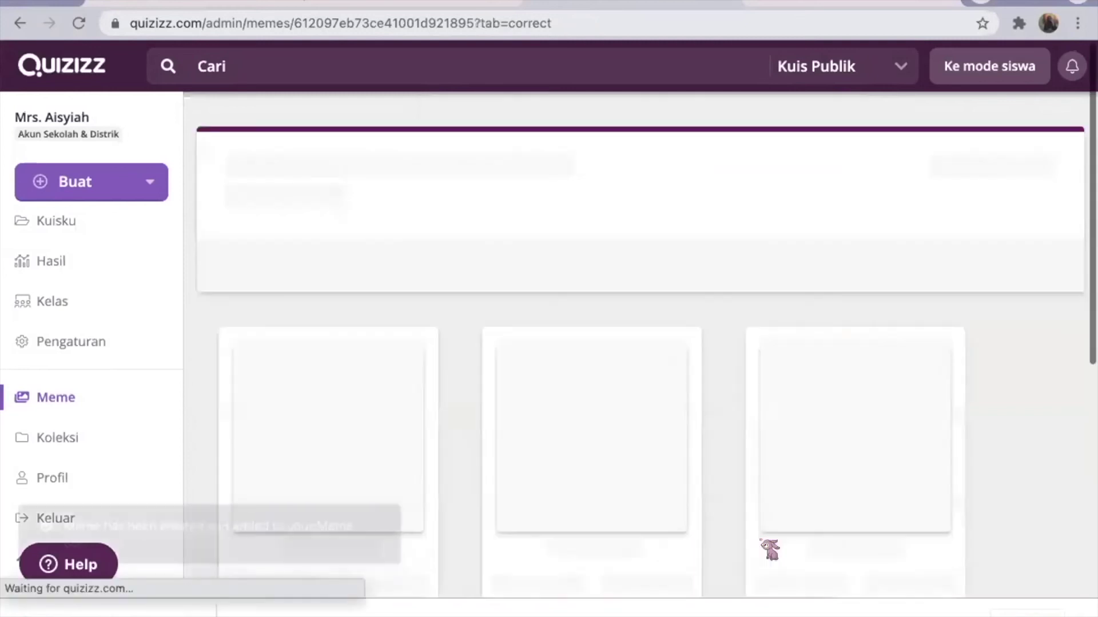
pyautogui.scroll(-2, 762, 404)
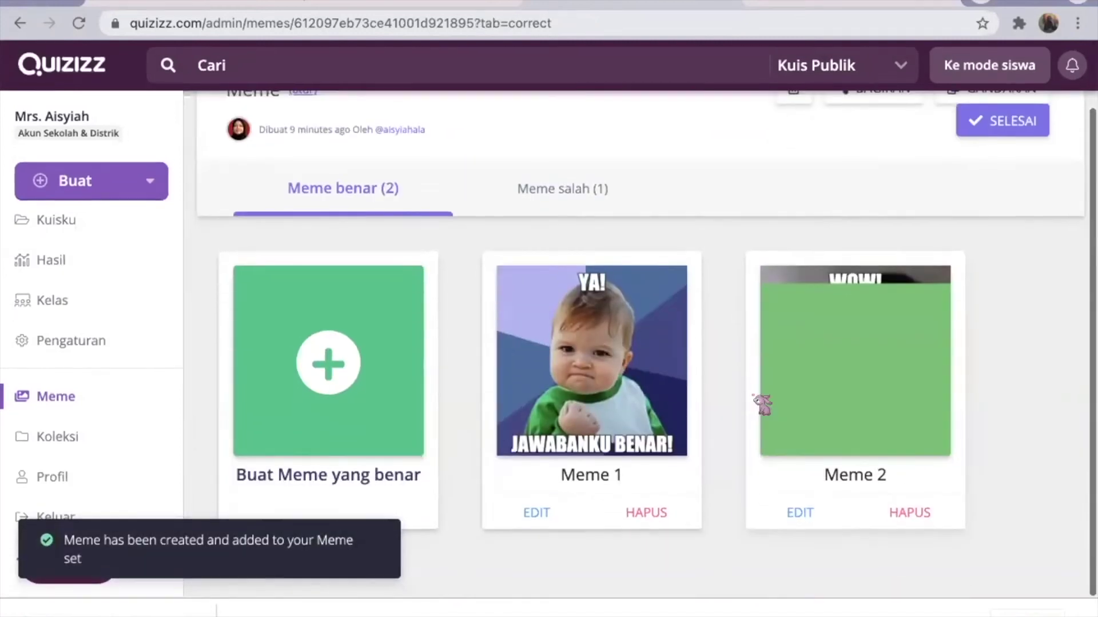